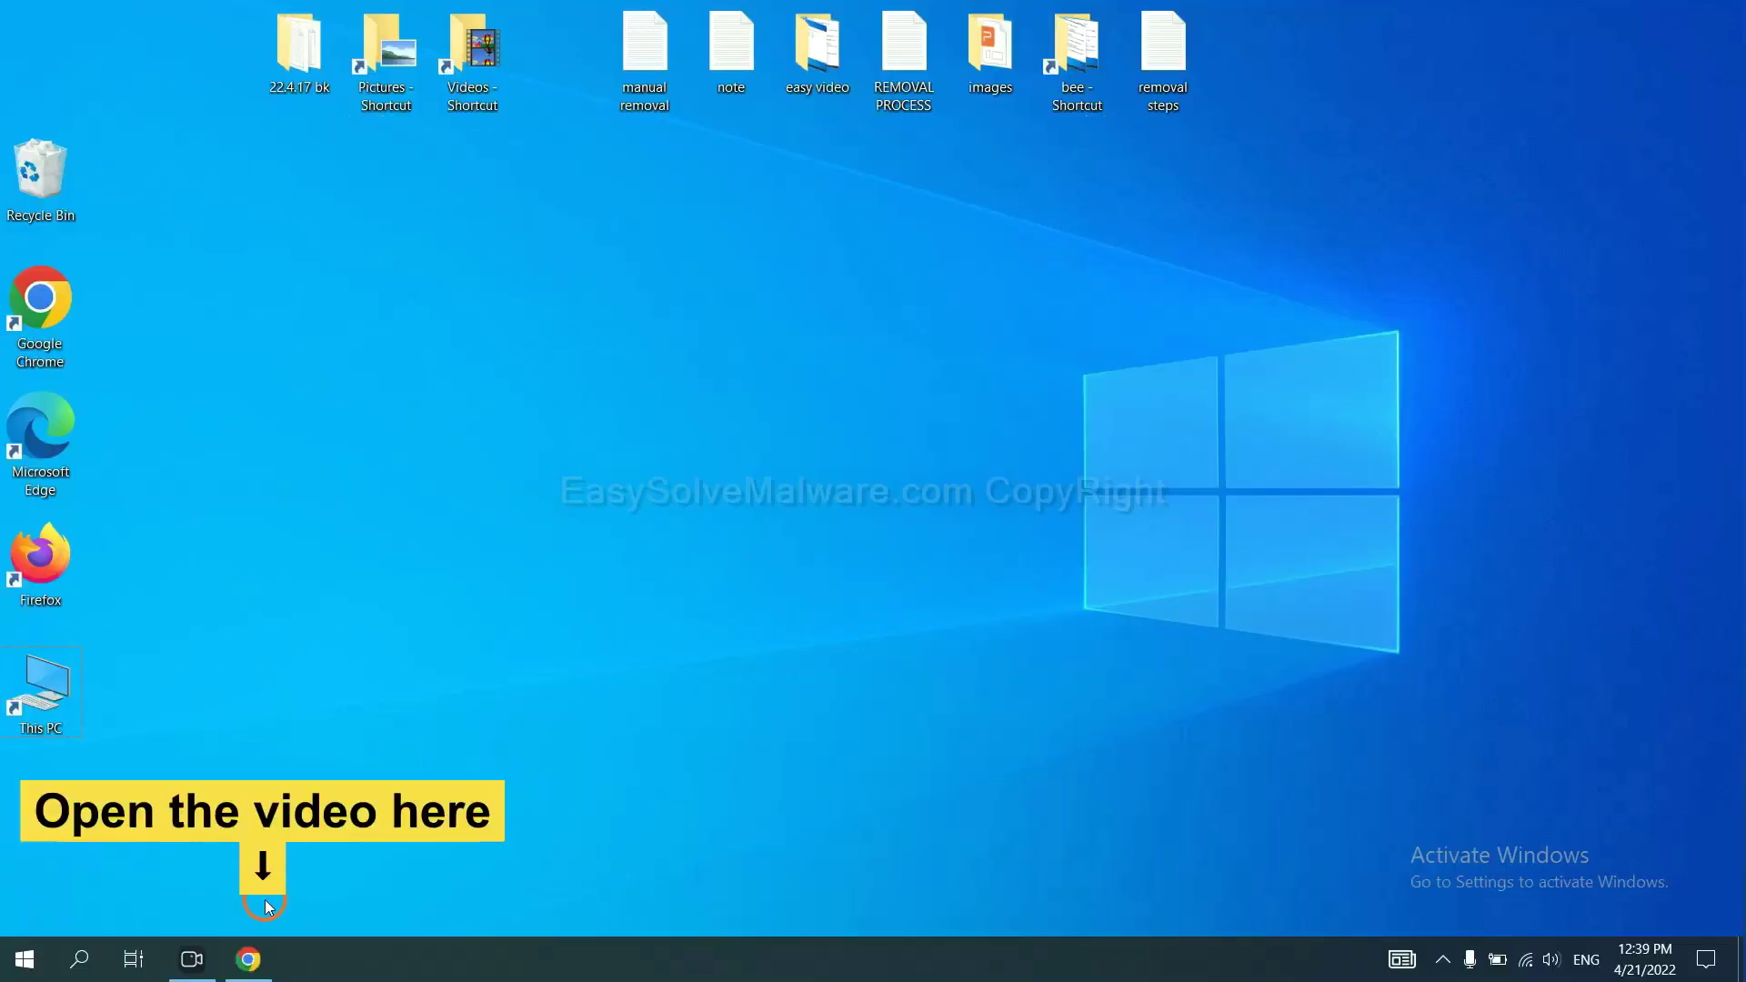
# Step: Switch to Chrome, follow the guide link in the YouTube video's description, and download SpyHunter for Windows from easysolvemalware.com
pyautogui.click(263, 958)
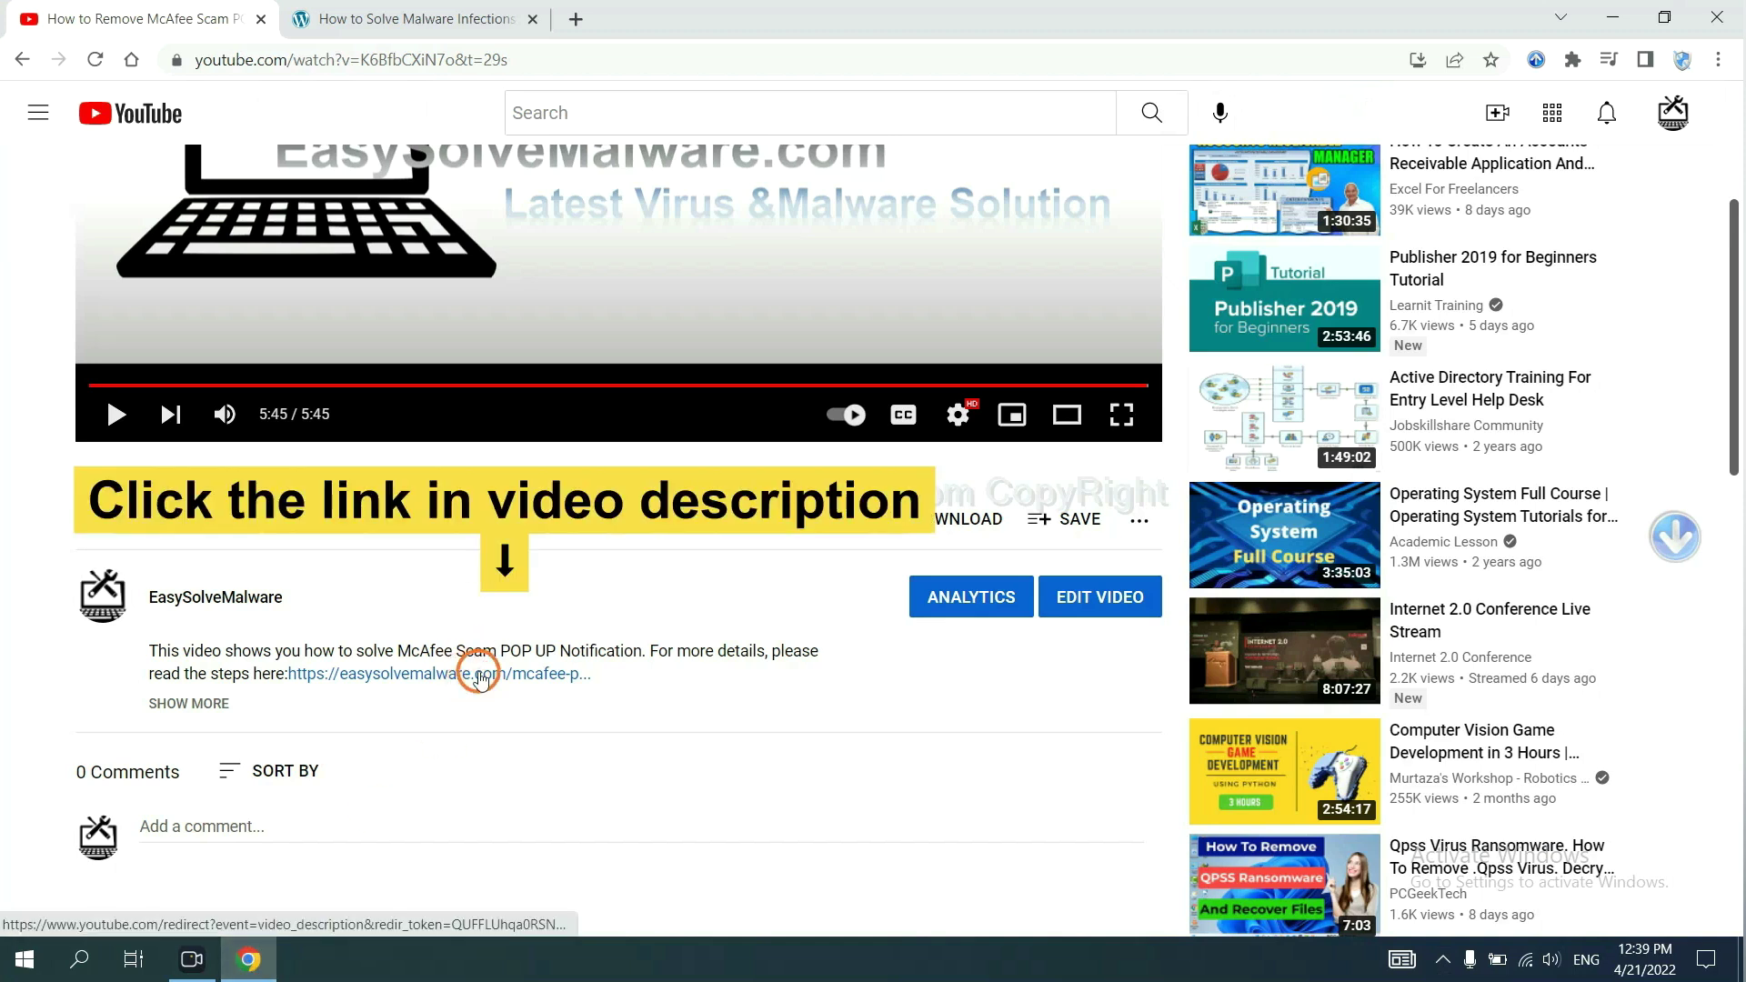
pyautogui.click(479, 678)
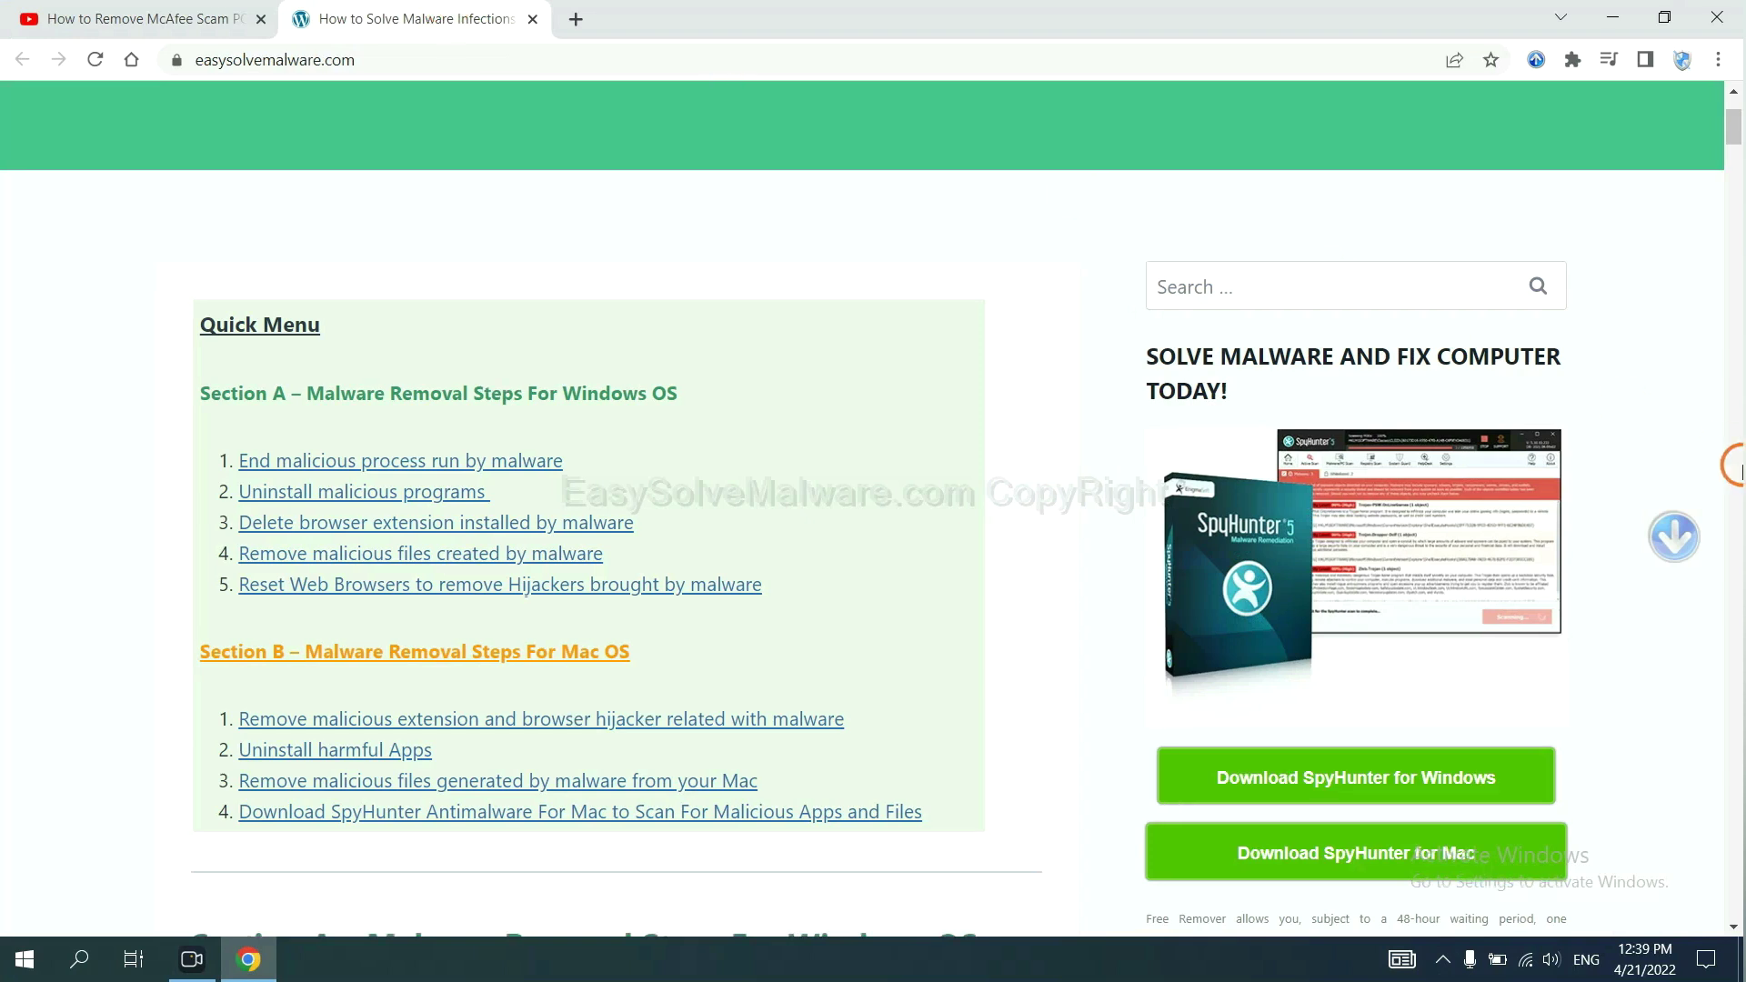
pyautogui.scroll(-4, 1739, 471)
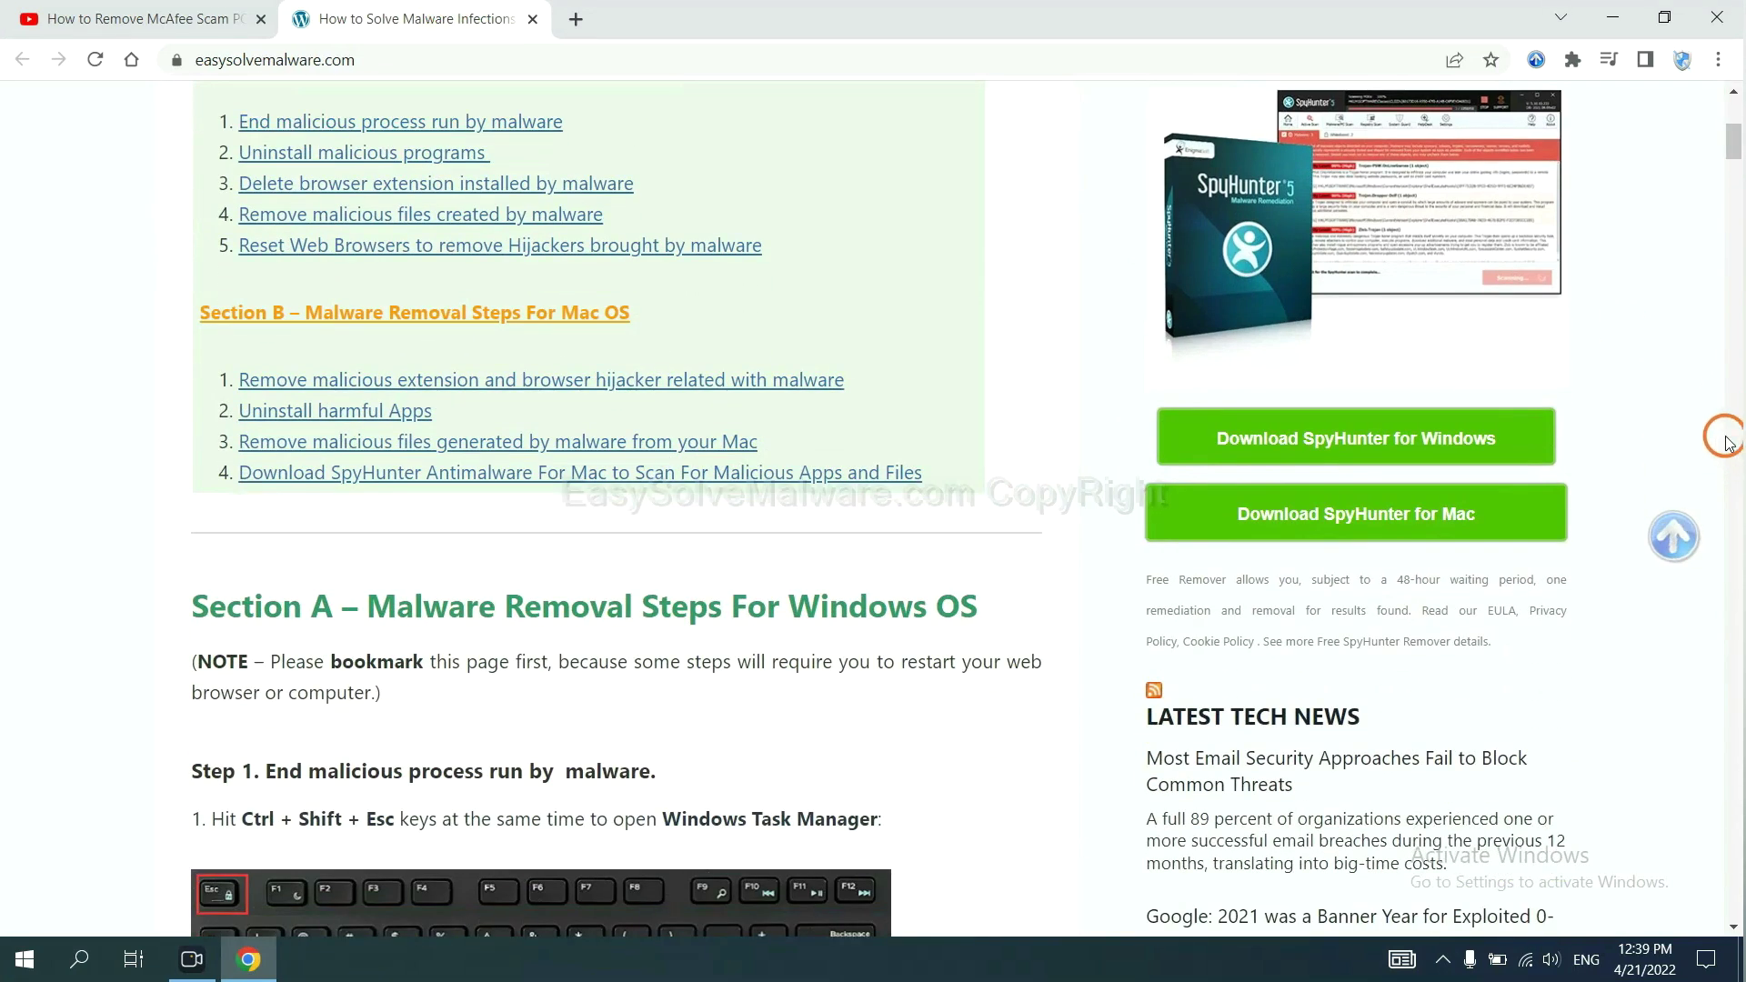
pyautogui.click(1480, 436)
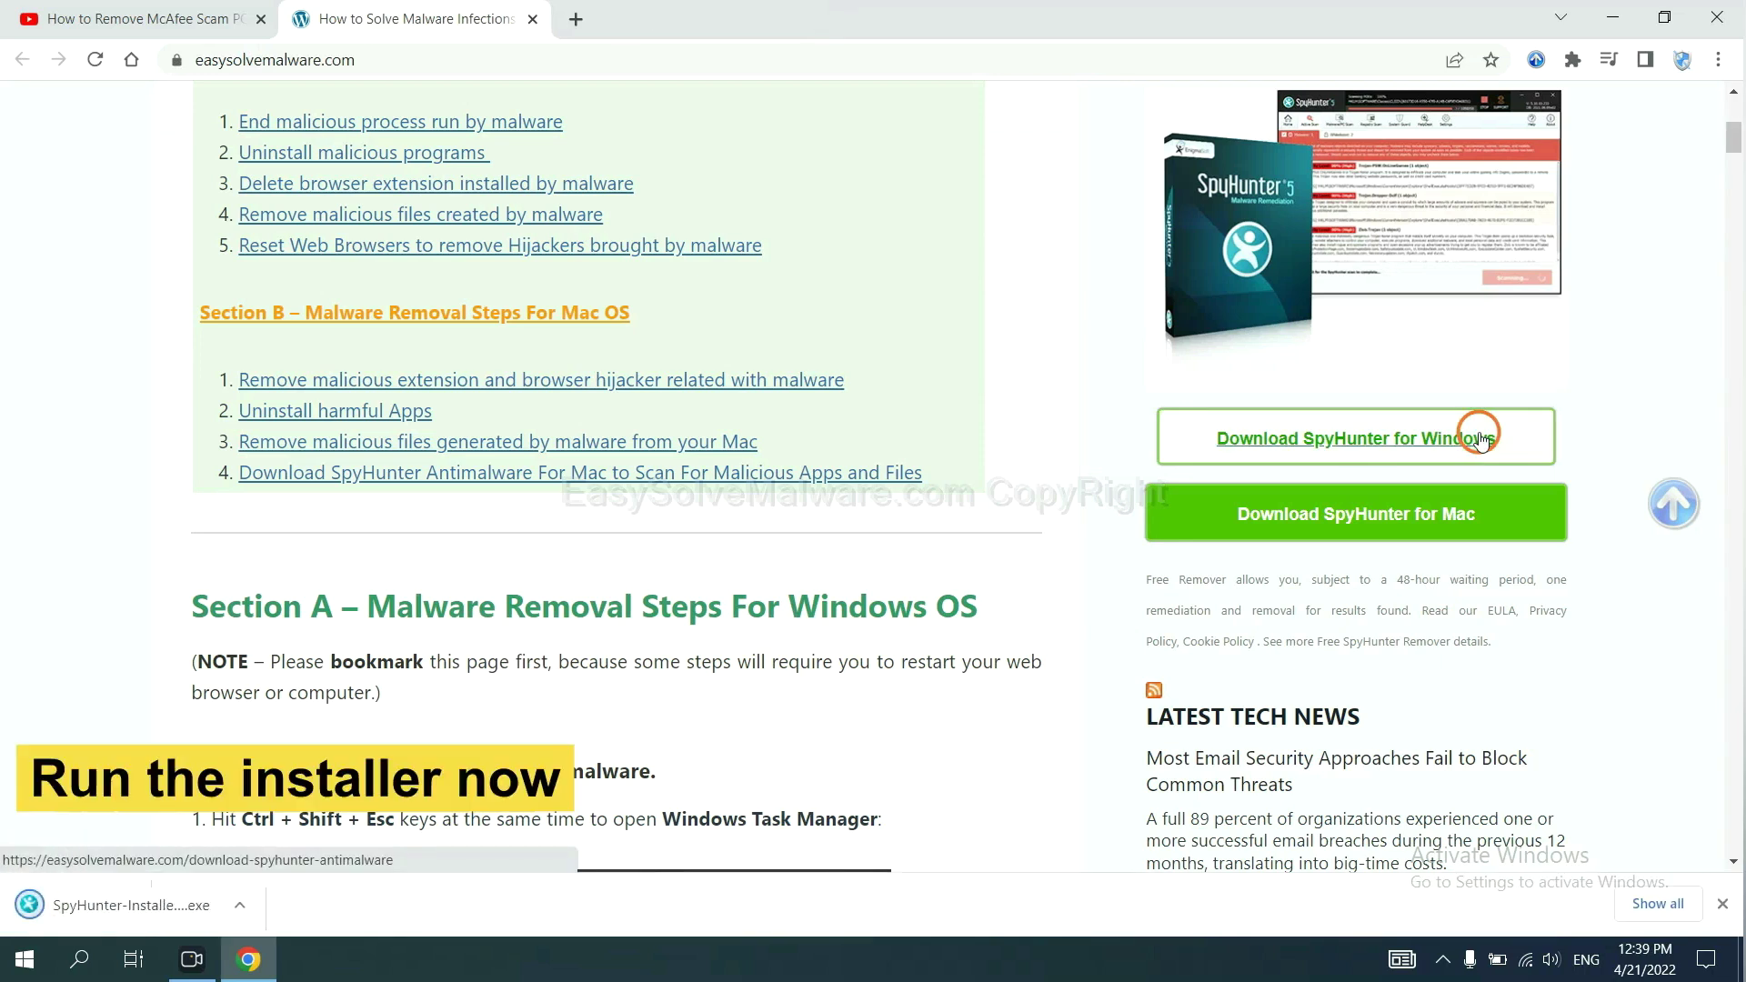
# Step: Run the downloaded SpyHunter 5 installer in English, accept the EULA and Privacy Policy, and finish the installation
pyautogui.click(107, 907)
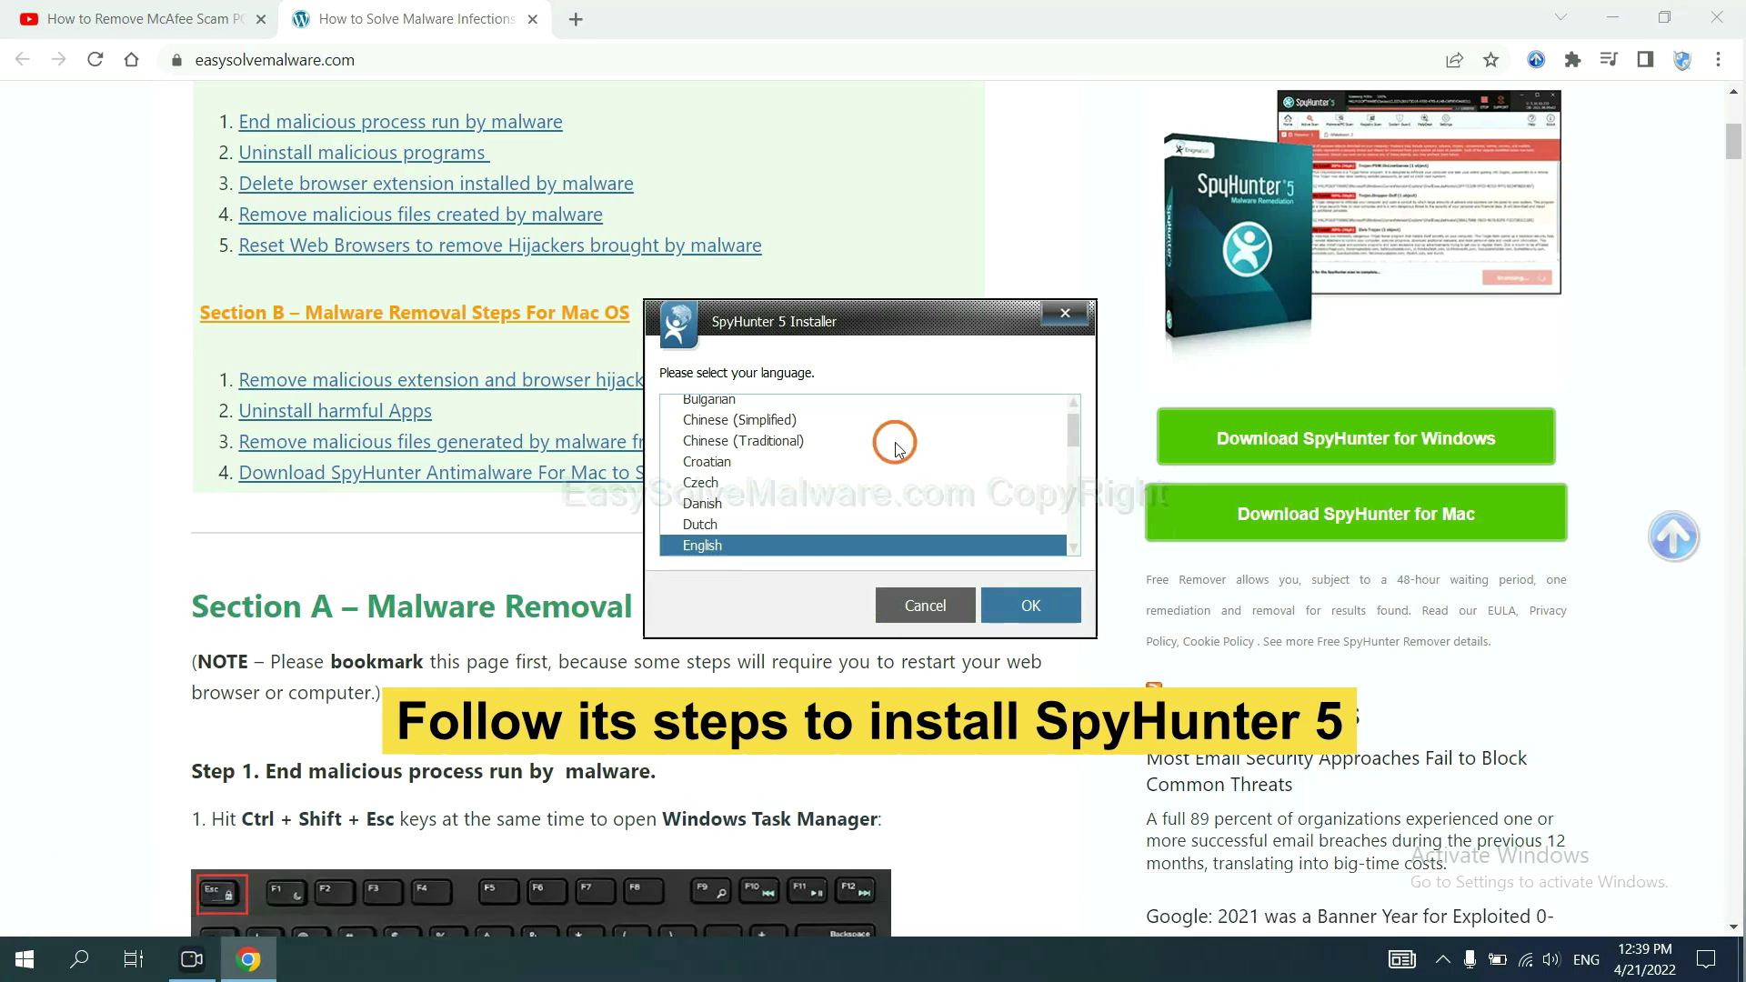
pyautogui.click(1005, 604)
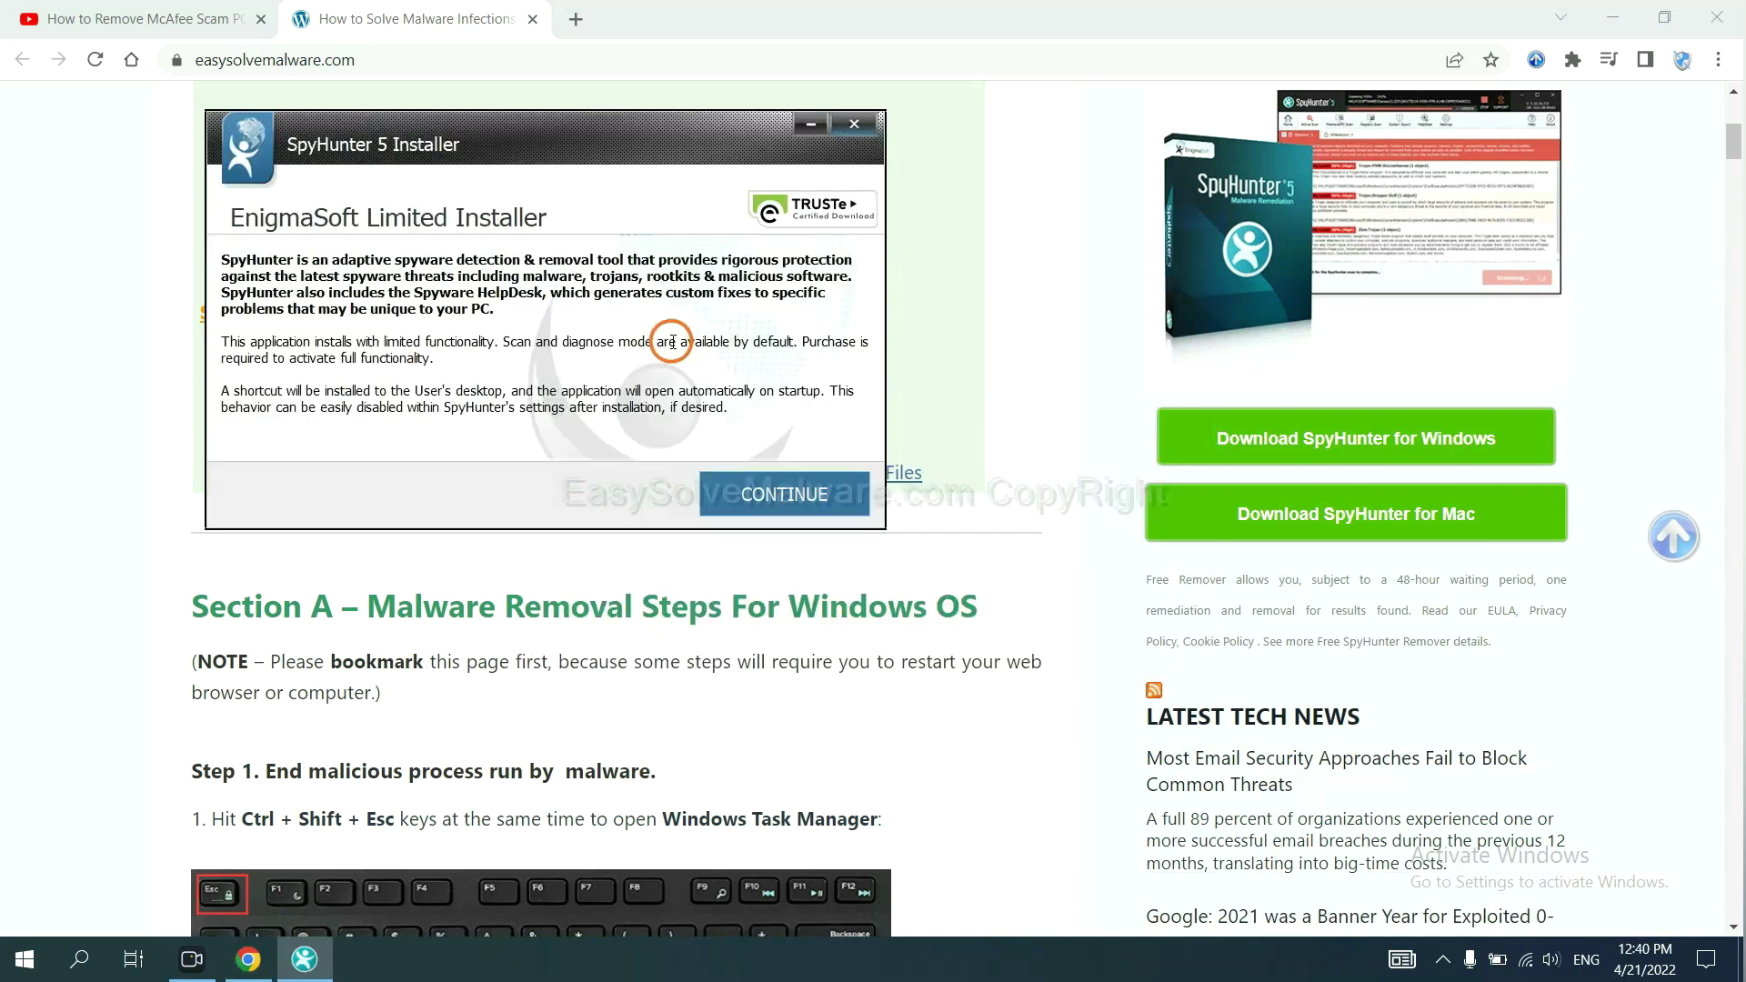
pyautogui.click(741, 495)
pyautogui.click(560, 437)
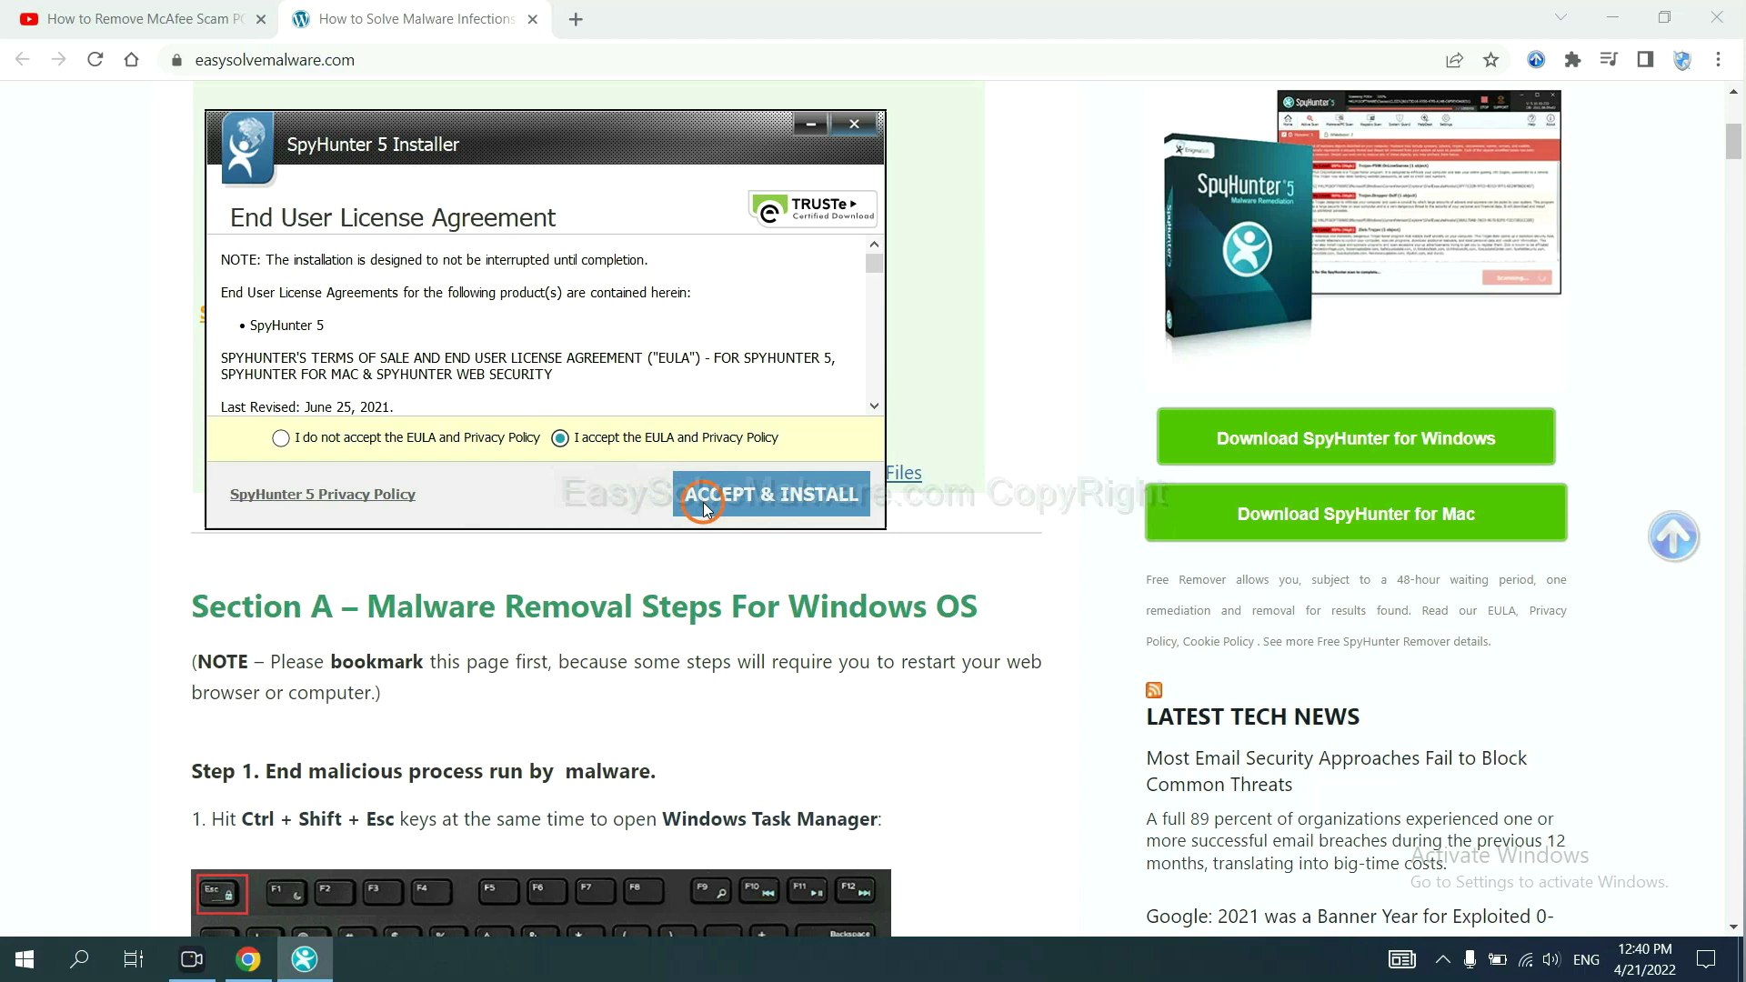
pyautogui.click(705, 502)
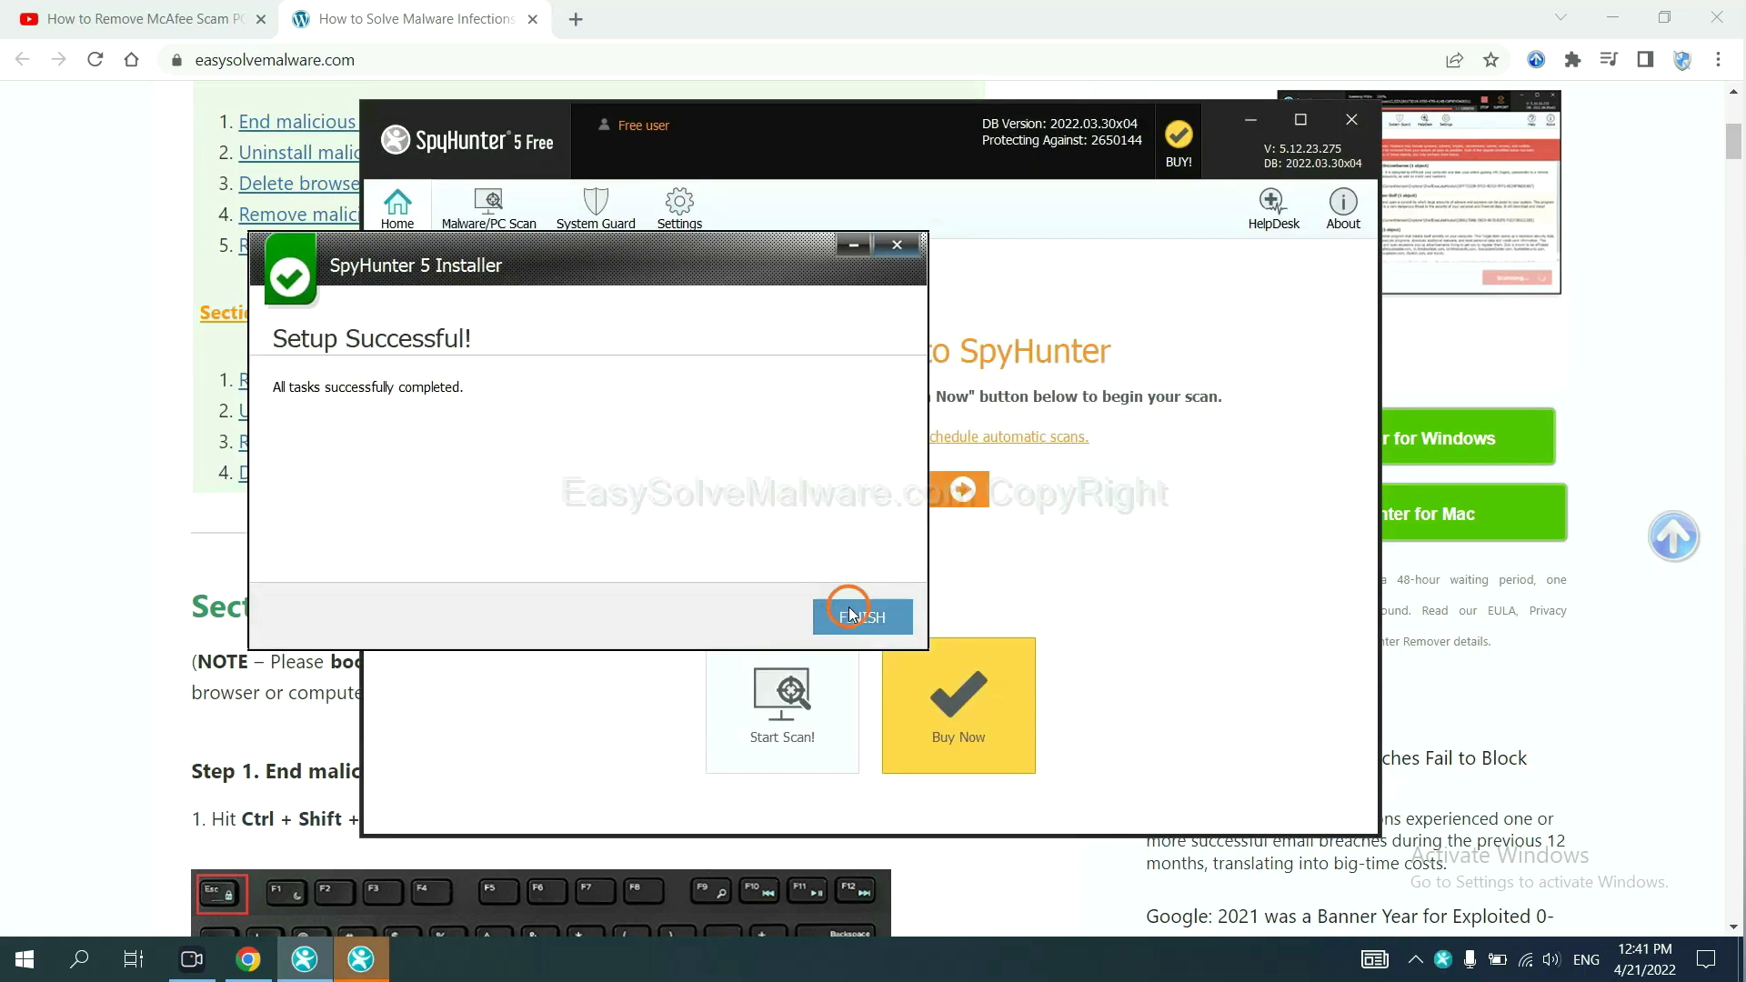
pyautogui.click(849, 610)
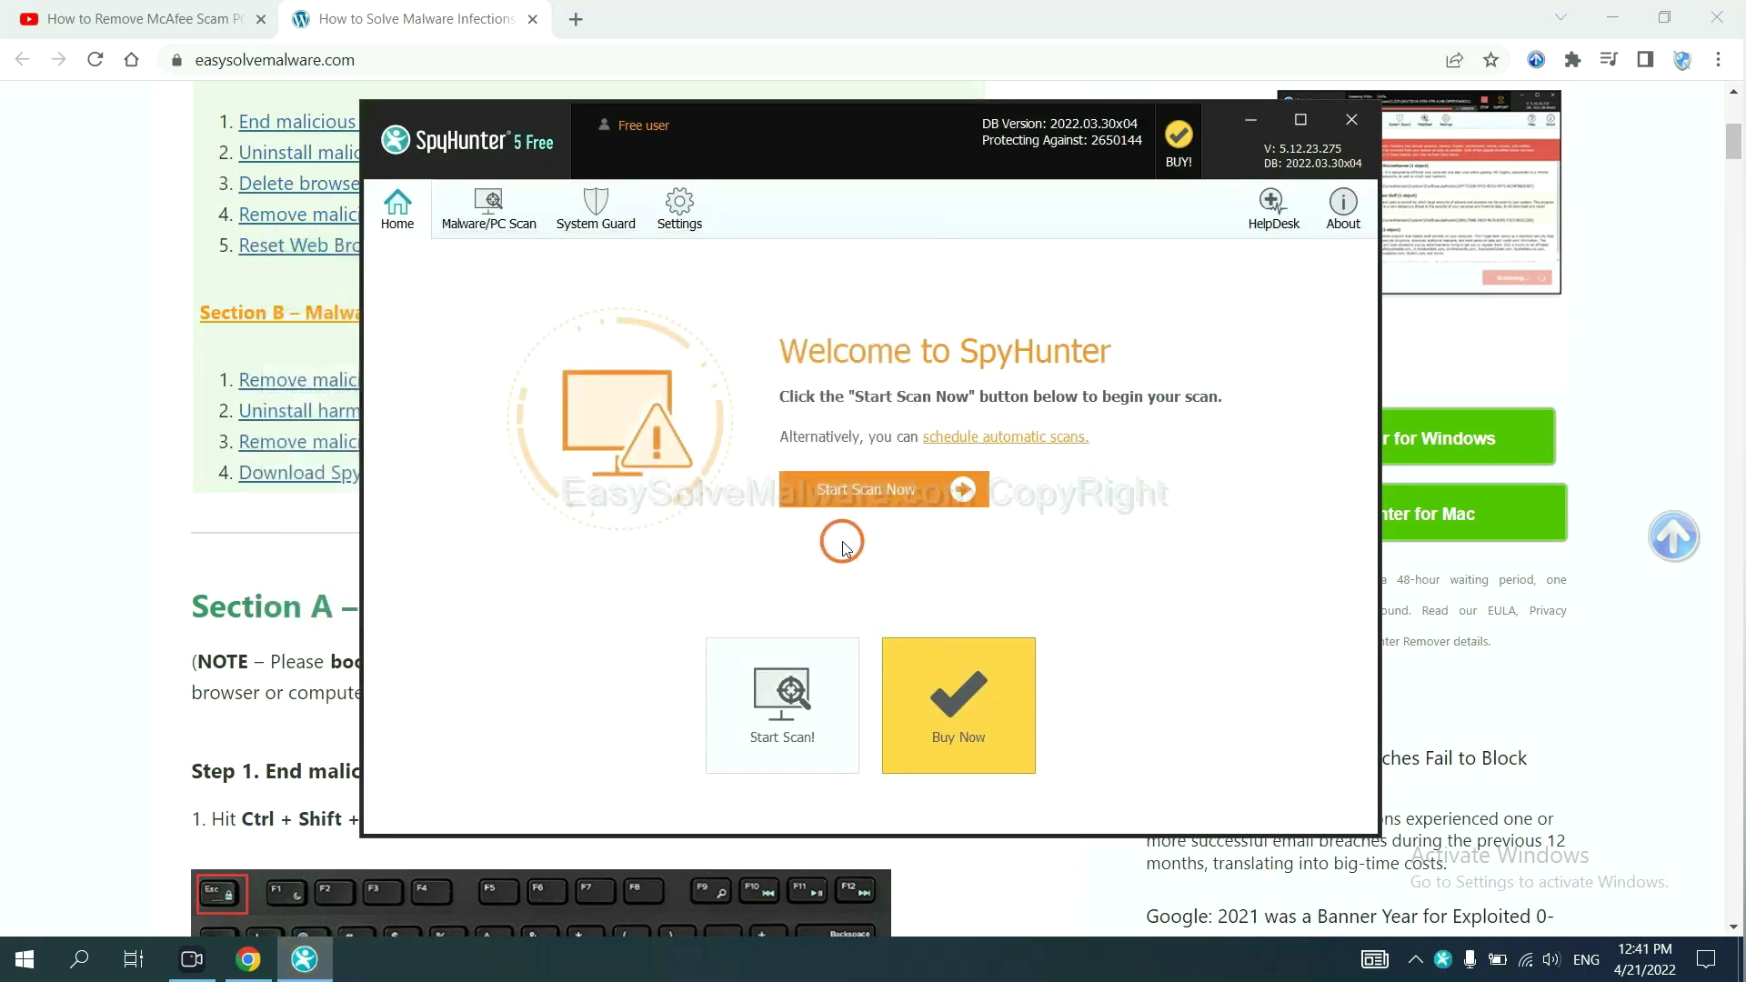
# Step: Start a SpyHunter scan and continue past the unknown objects page with remove360.bat set to Disable
pyautogui.click(857, 494)
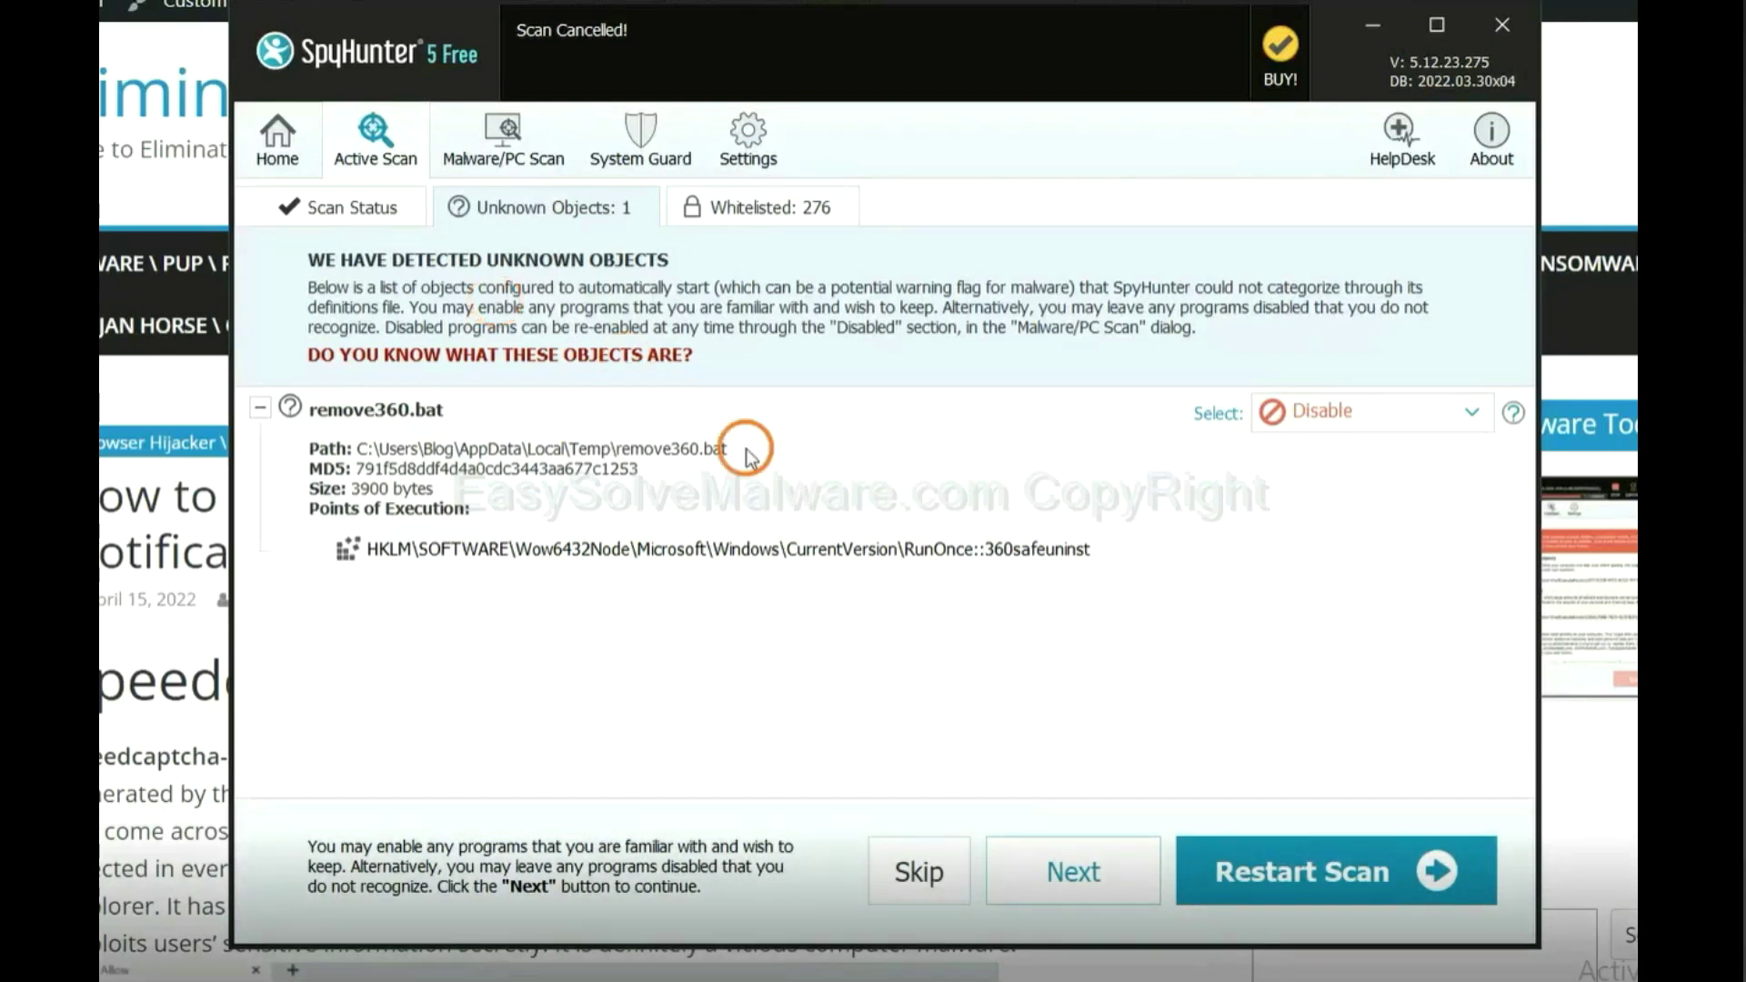
pyautogui.click(1066, 871)
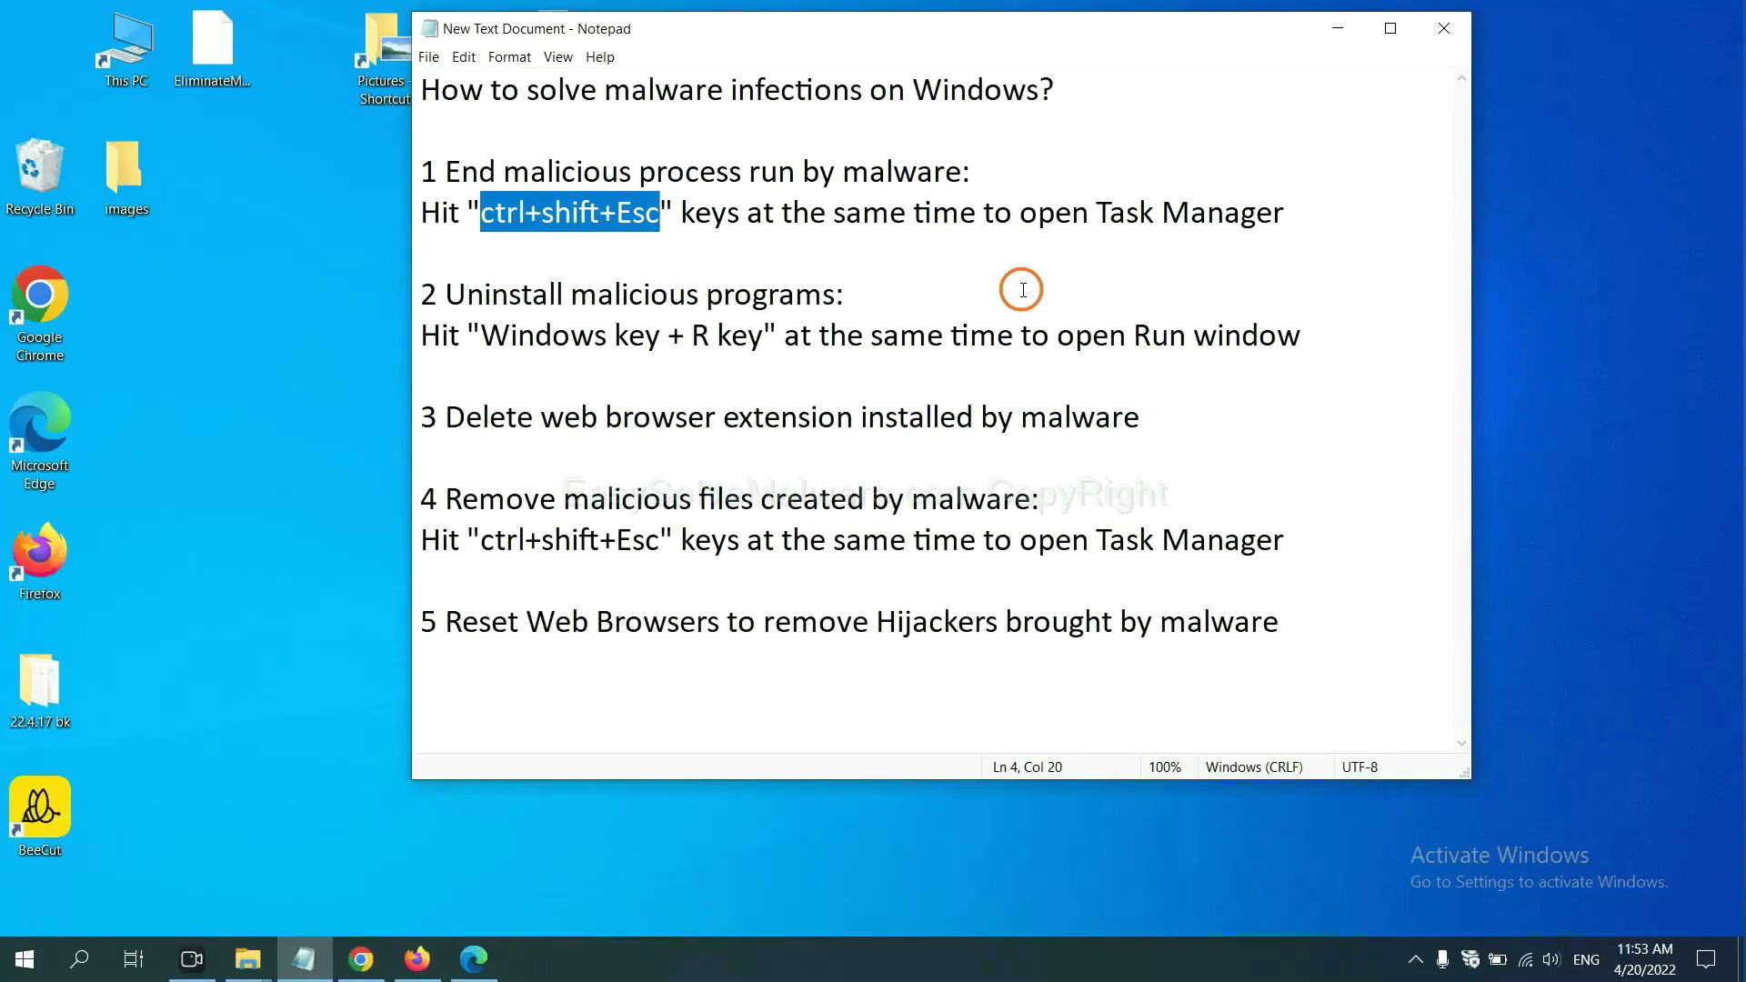
# Step: Highlight the Task Manager key combination under item 1 of the Notepad instructions and open Task Manager
pyautogui.click(618, 218)
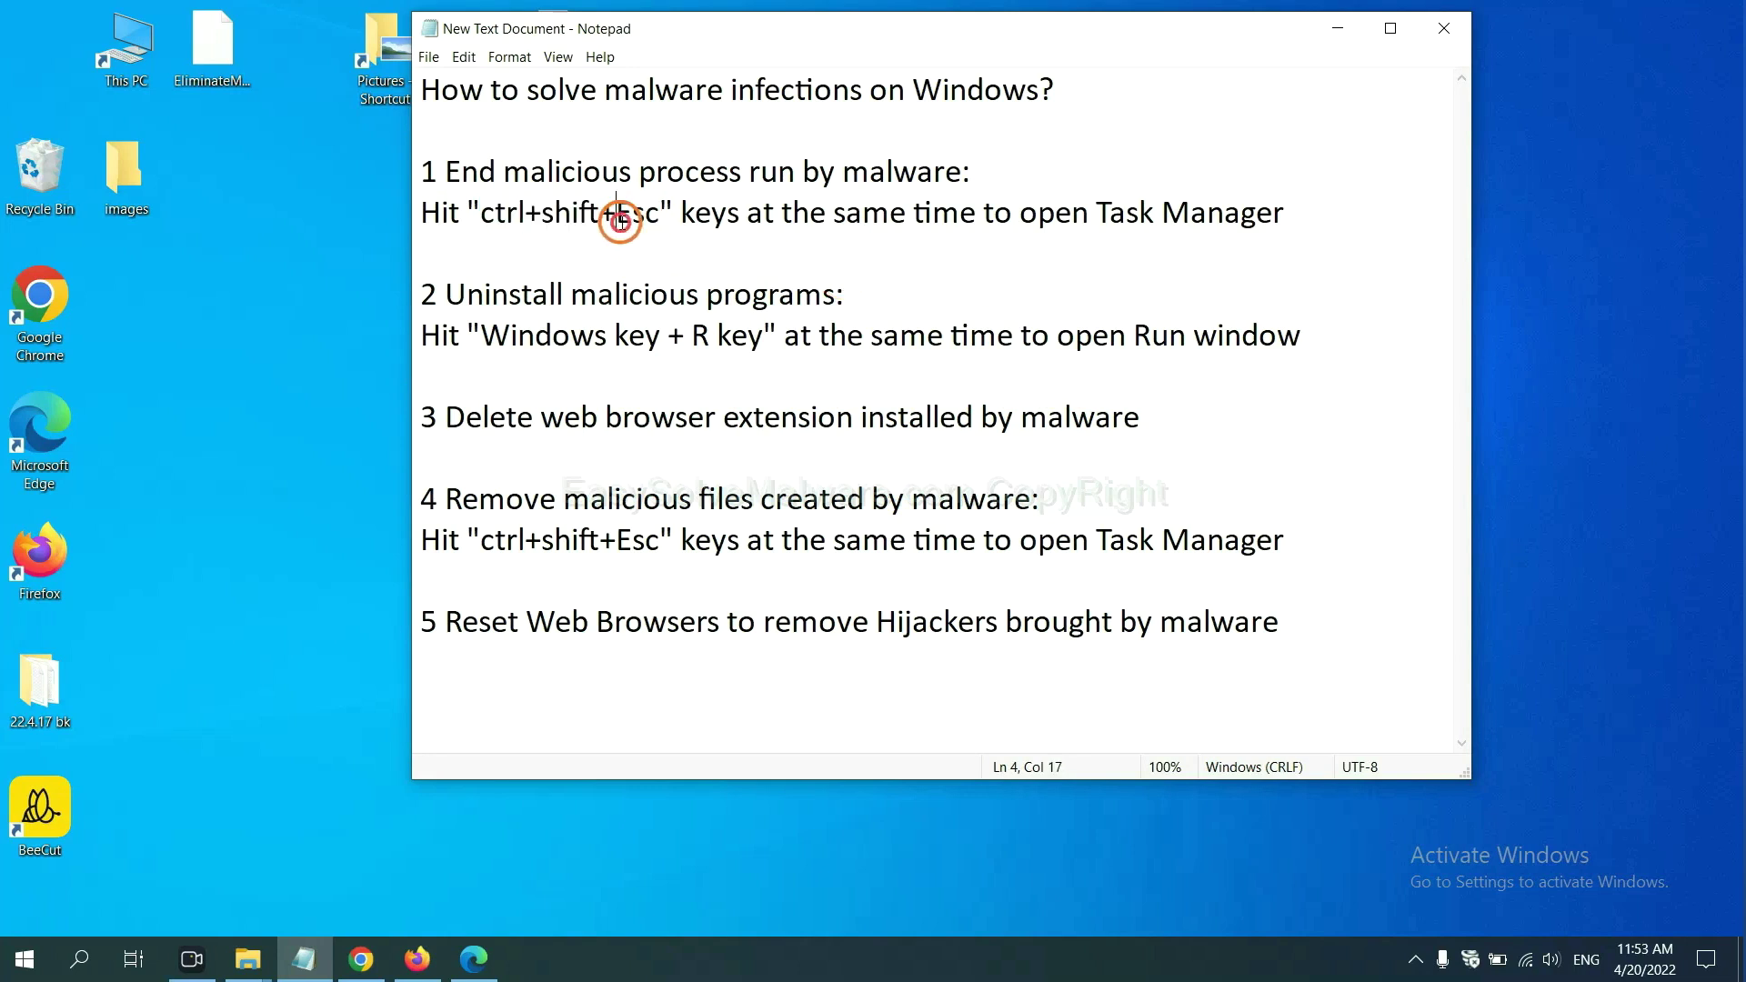
pyautogui.moveTo(661, 219); pyautogui.dragTo(484, 218)
pyautogui.hotkey('ctrl', 'shift', 'Escape')
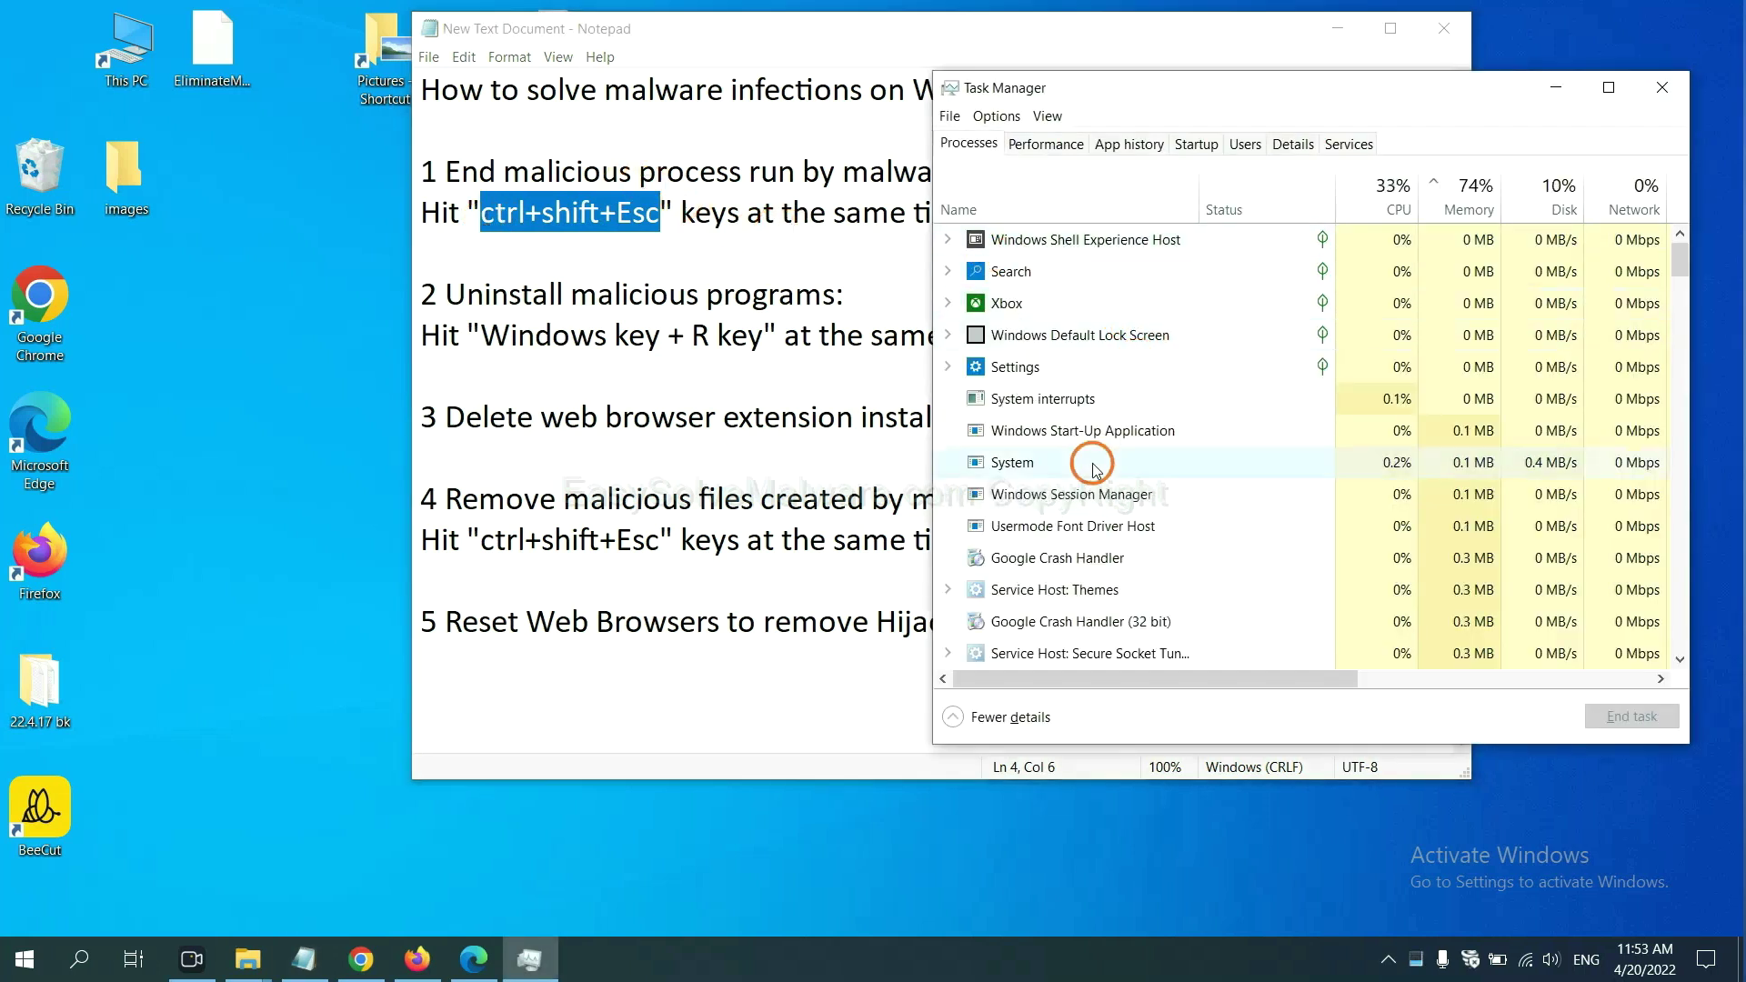
# Step: Try to end the Usermode Font Driver Host process, and close Task Manager
pyautogui.click(1163, 459)
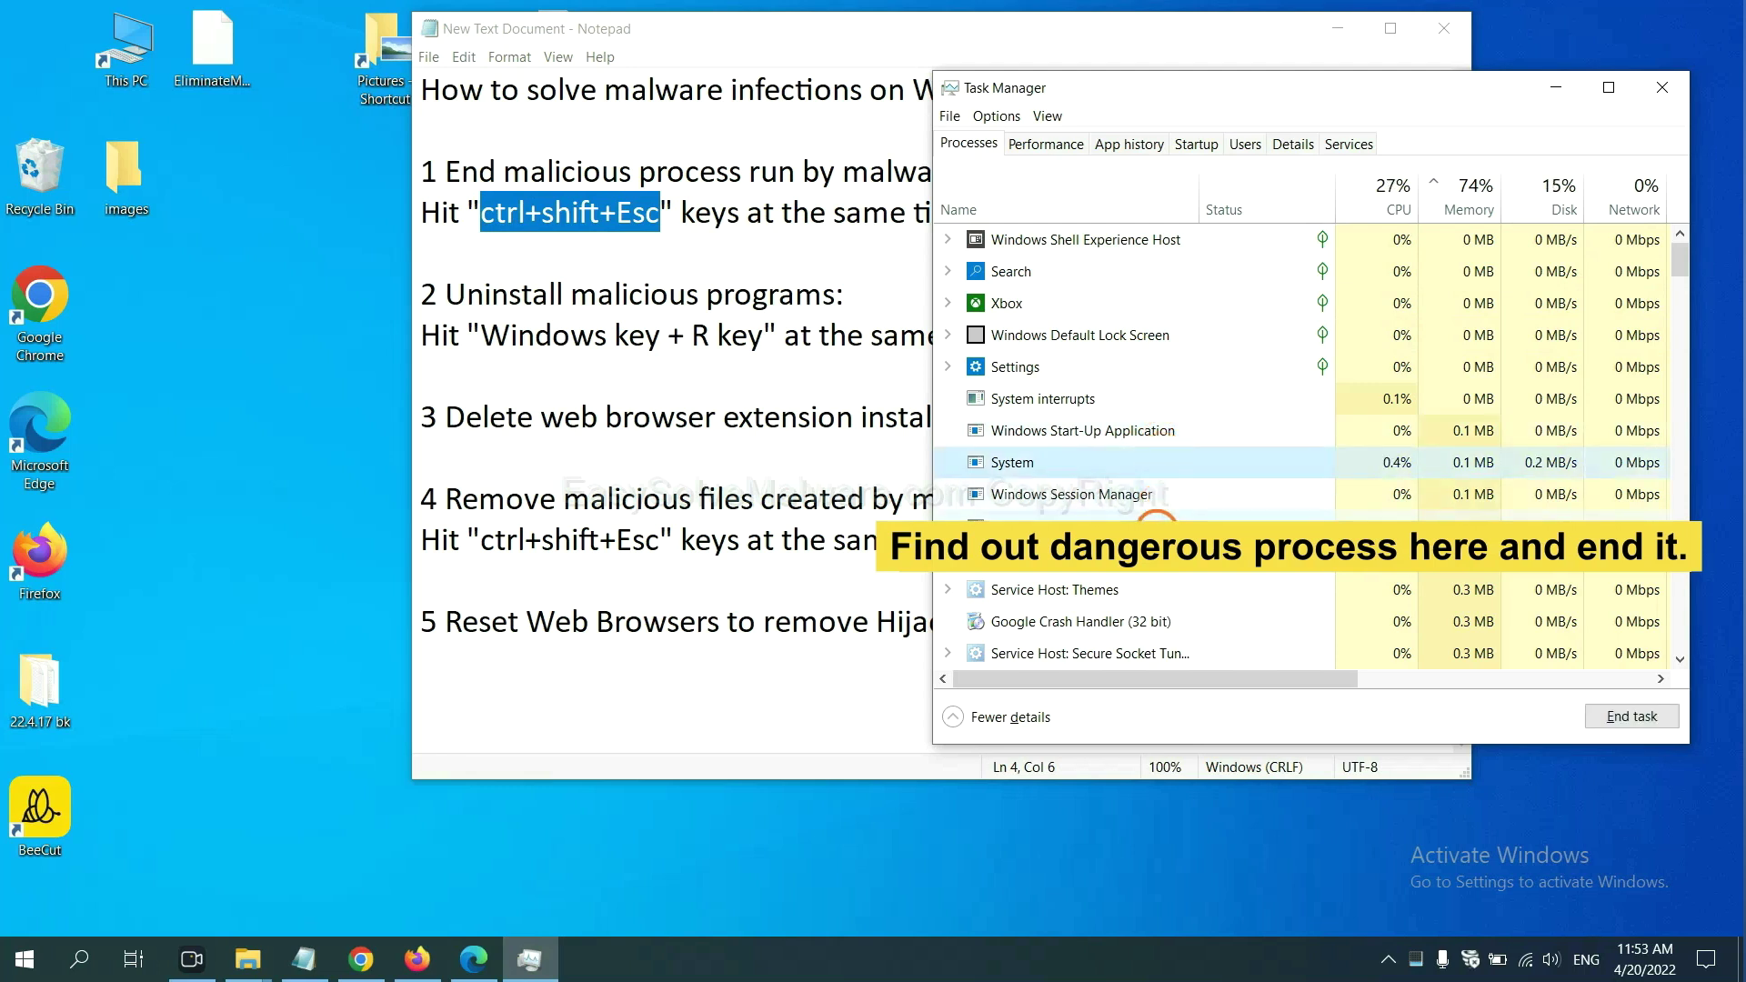
pyautogui.click(1157, 526)
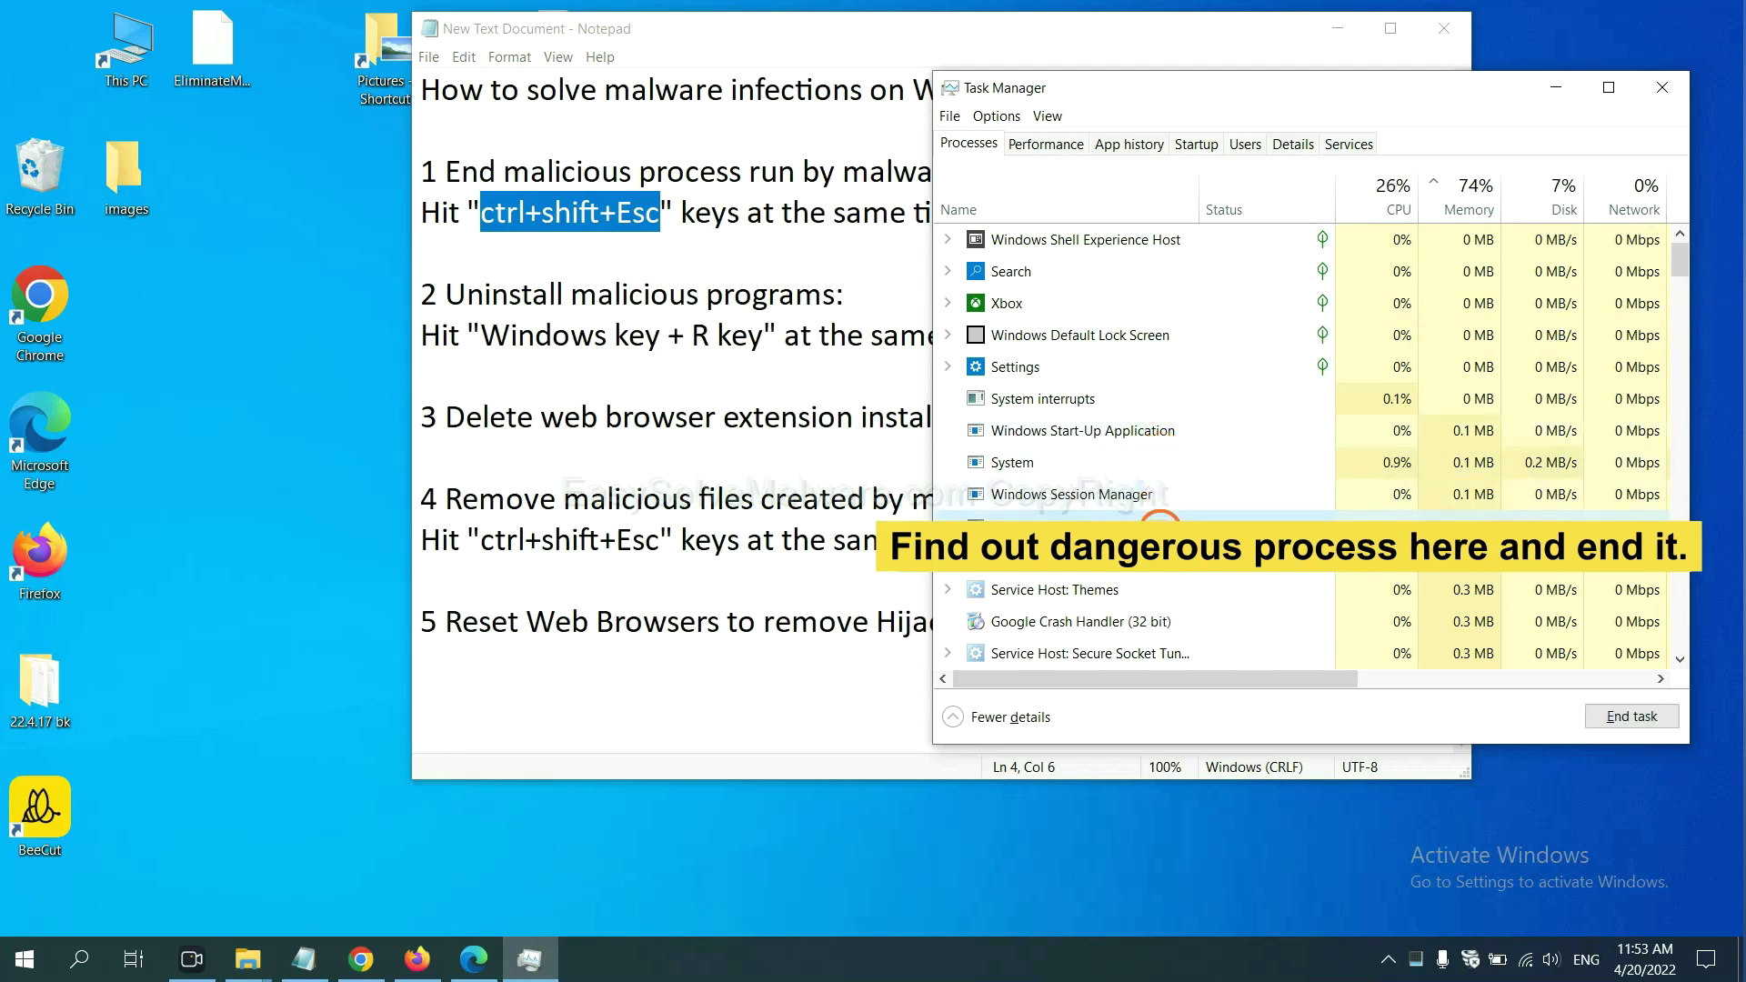
pyautogui.click(1651, 717)
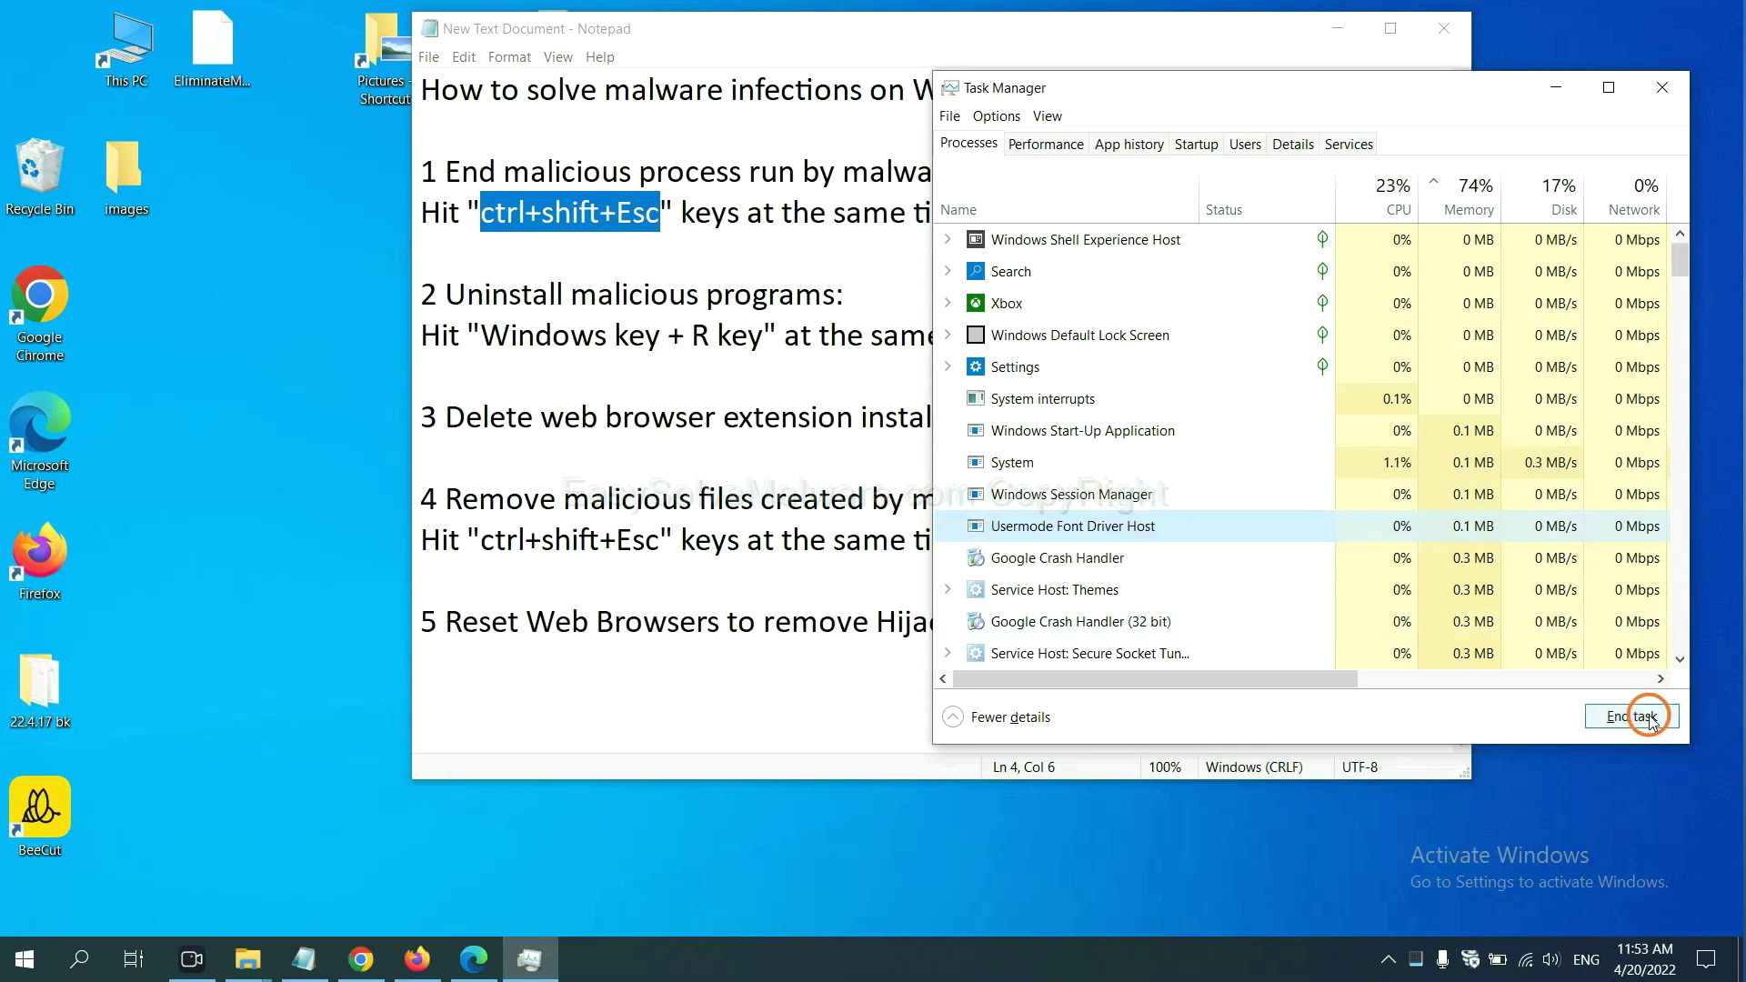
pyautogui.click(1655, 92)
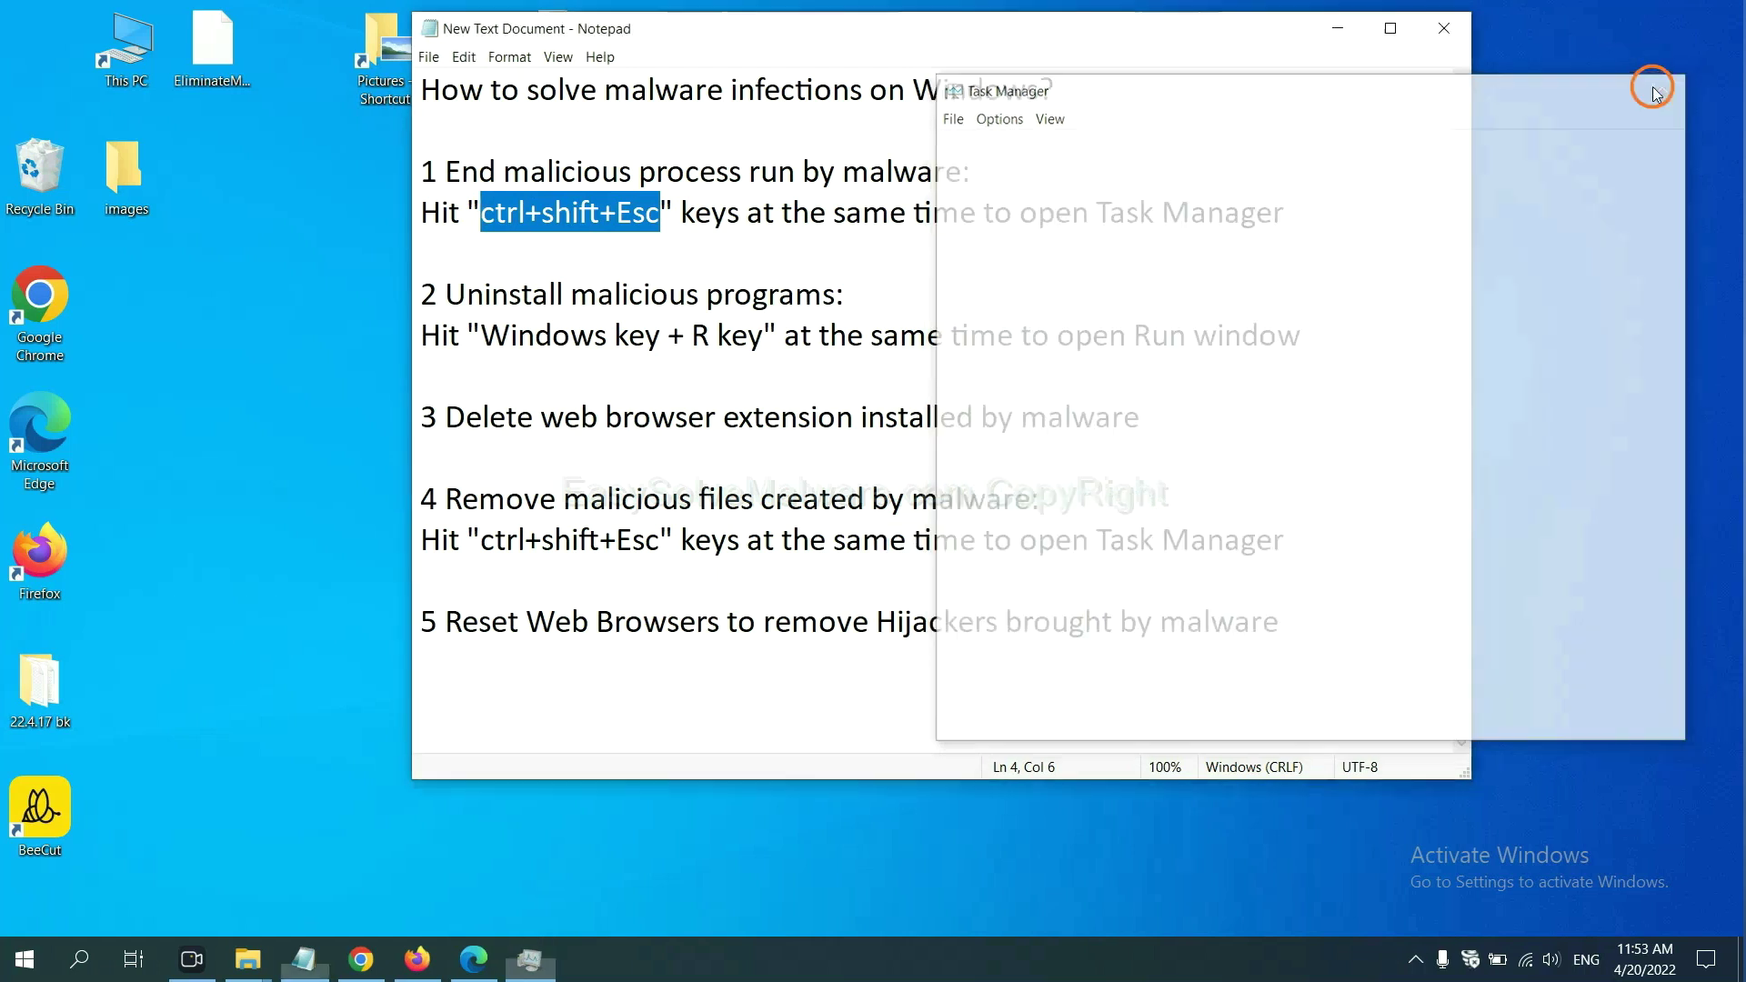
# Step: Highlight the Run window key combination under item 2 of the Notepad instructions and open the Run dialog
pyautogui.click(1082, 318)
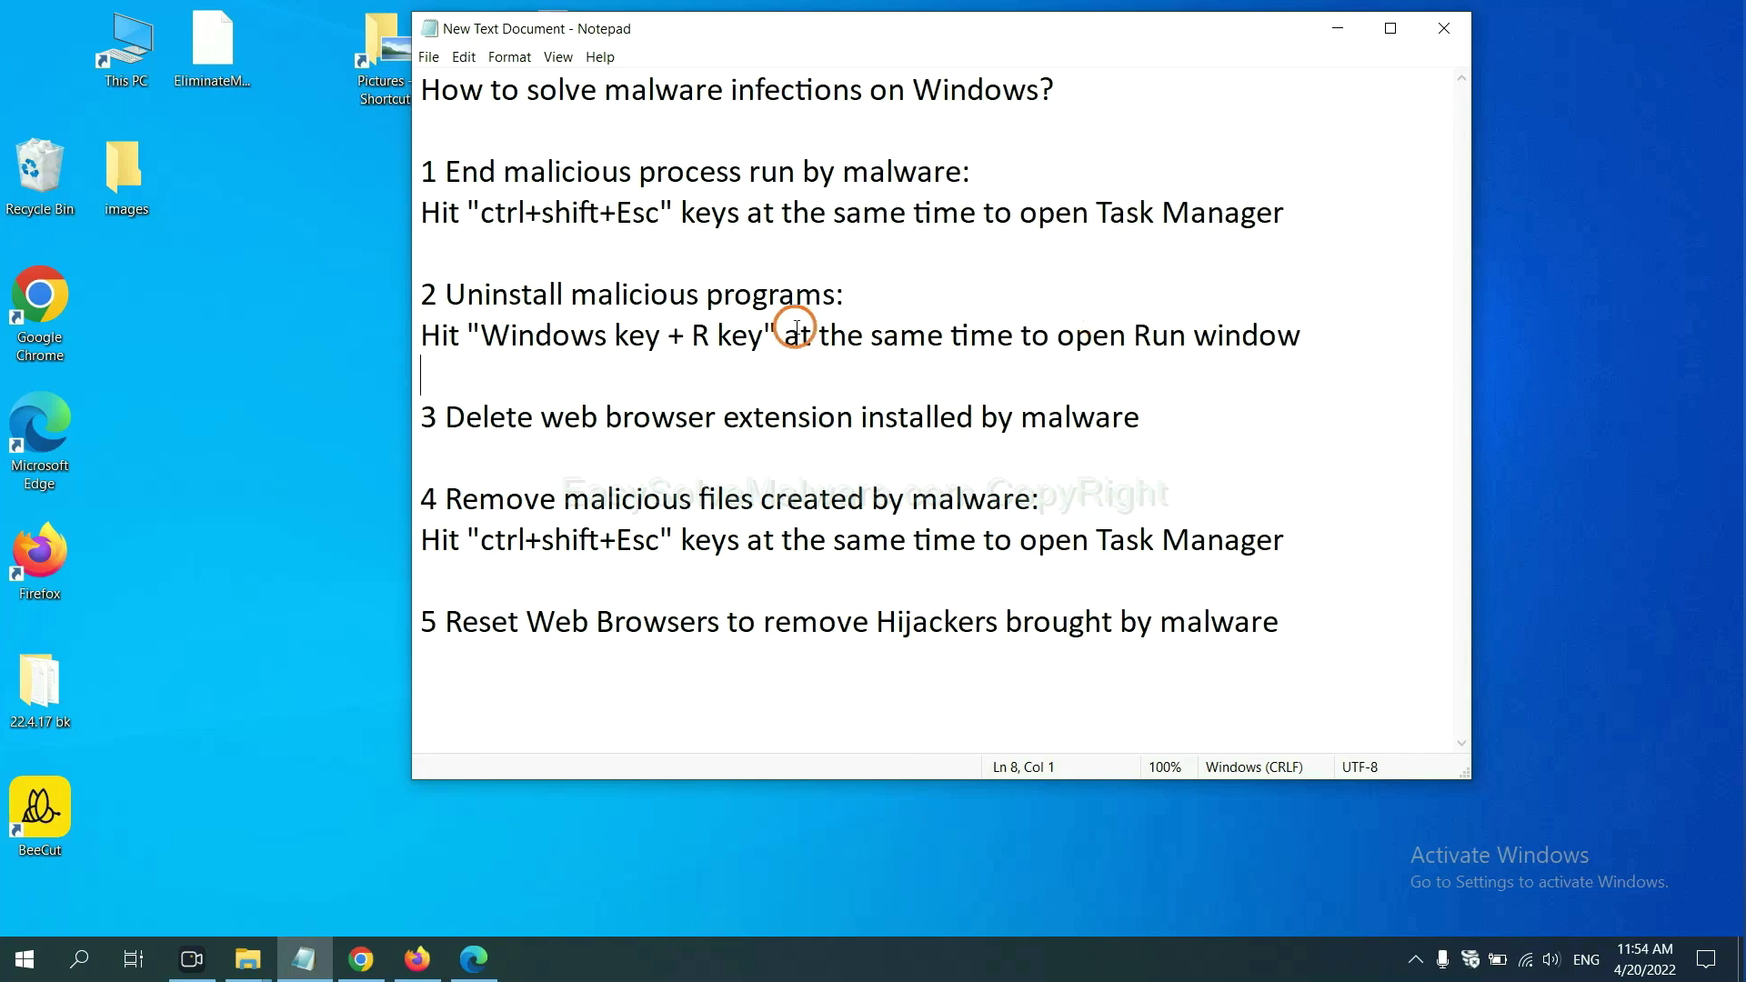
pyautogui.click(477, 347)
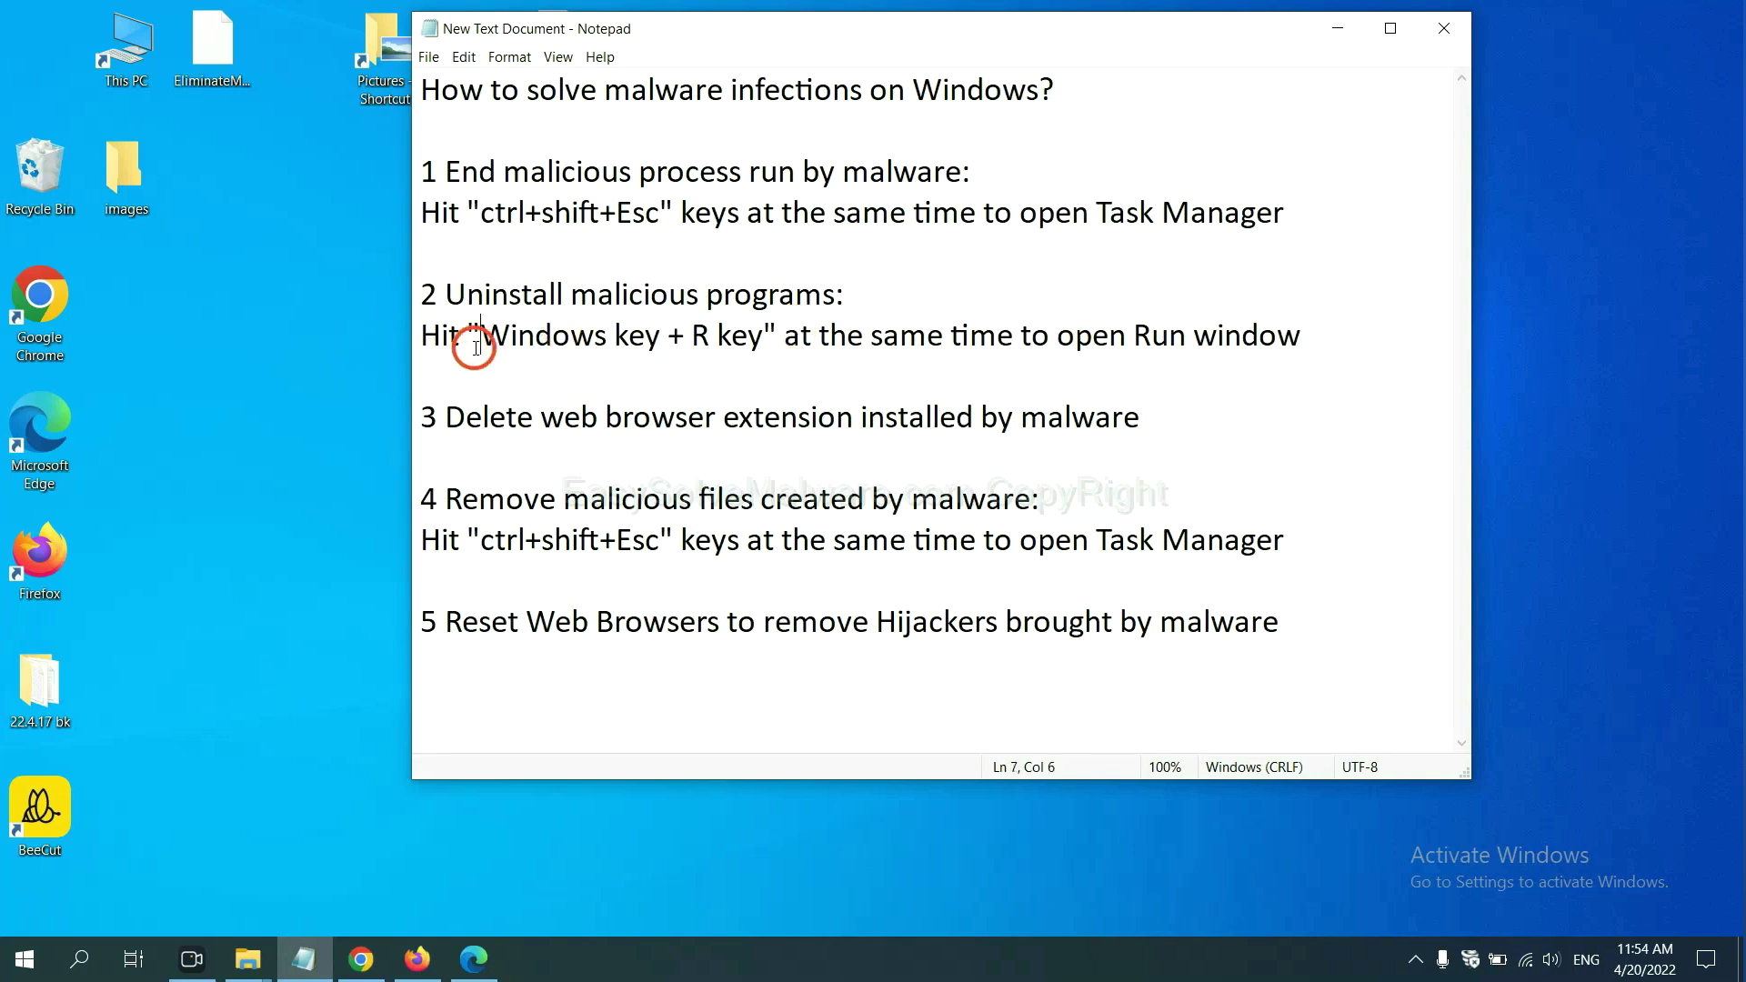
pyautogui.moveTo(476, 348); pyautogui.dragTo(757, 354)
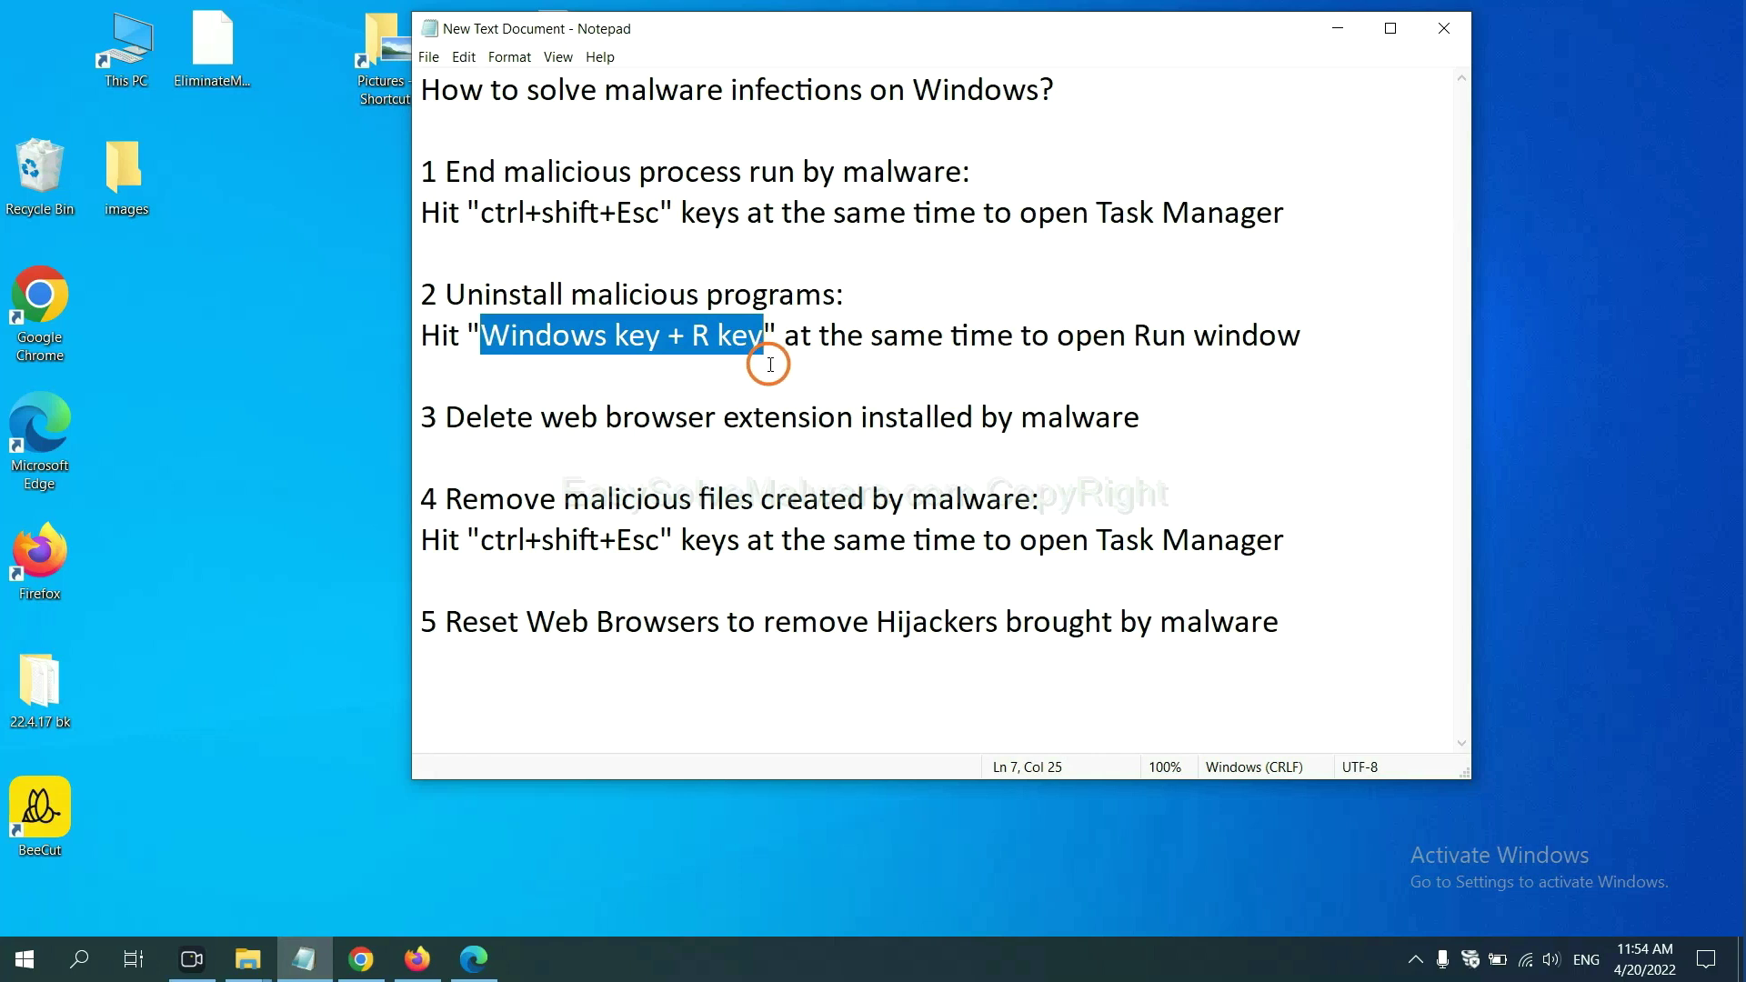
pyautogui.press('super+r')
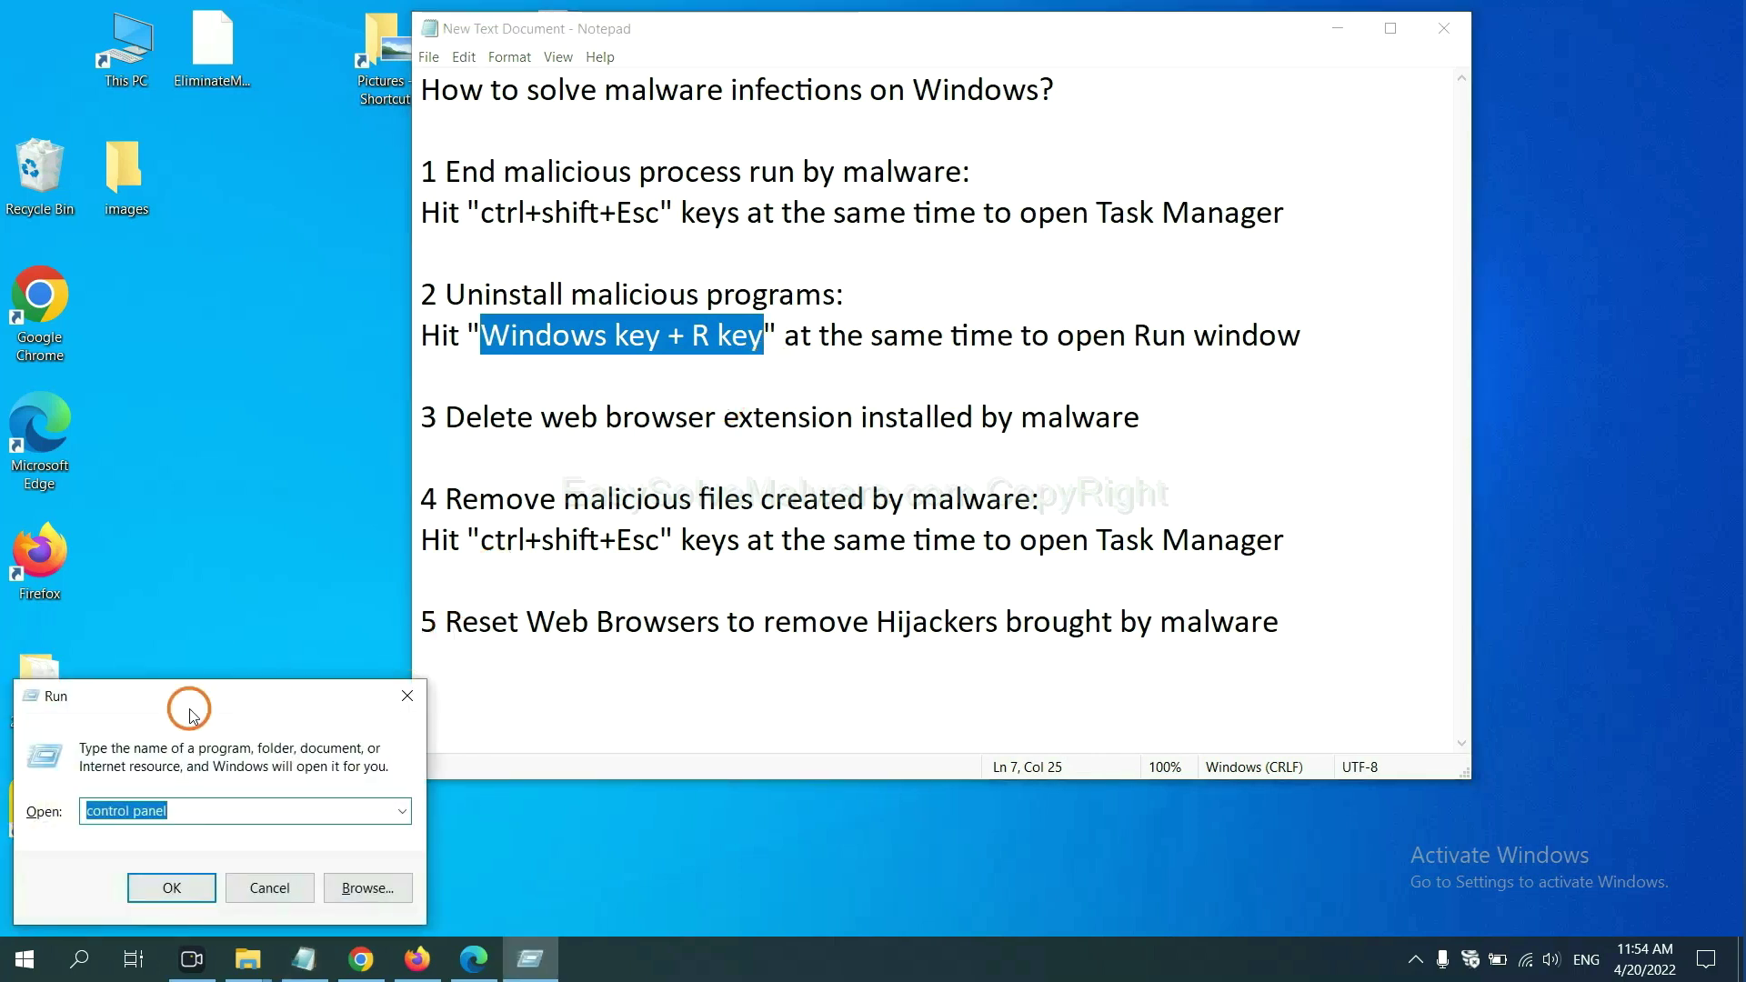
# Step: Move the Run dialog beside the Notepad instructions and run "control panel" from it
pyautogui.moveTo(191, 715); pyautogui.dragTo(1330, 307)
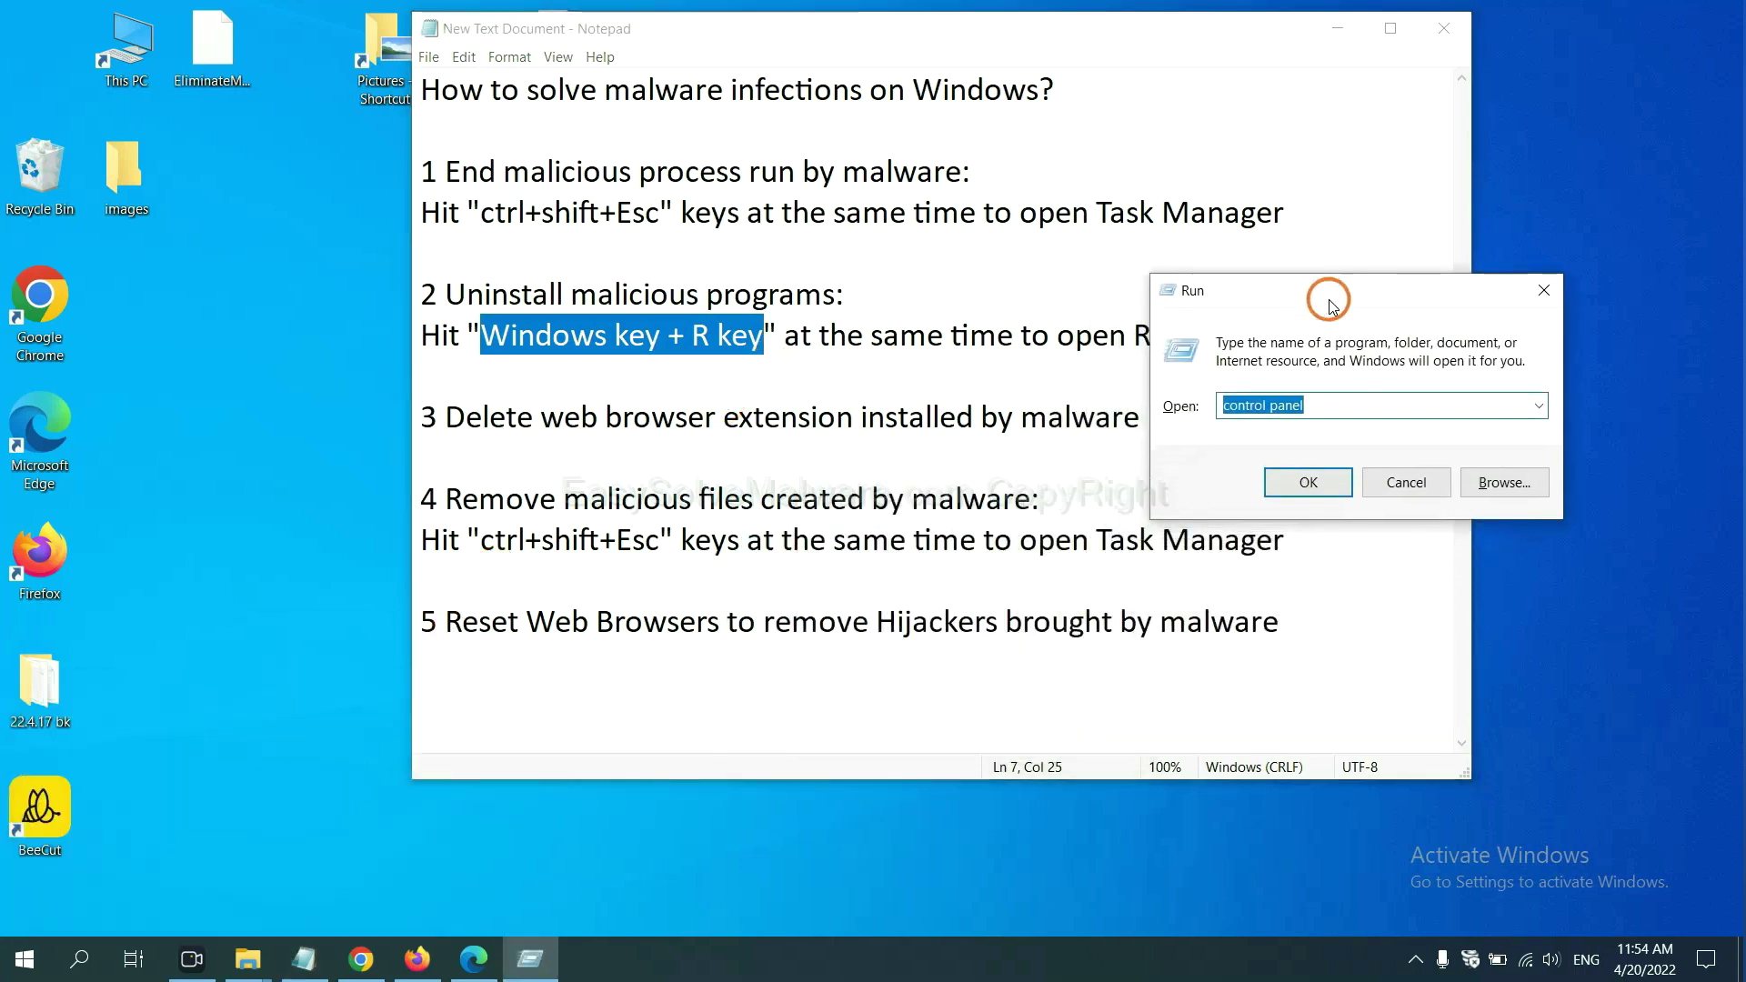
pyautogui.click(1343, 407)
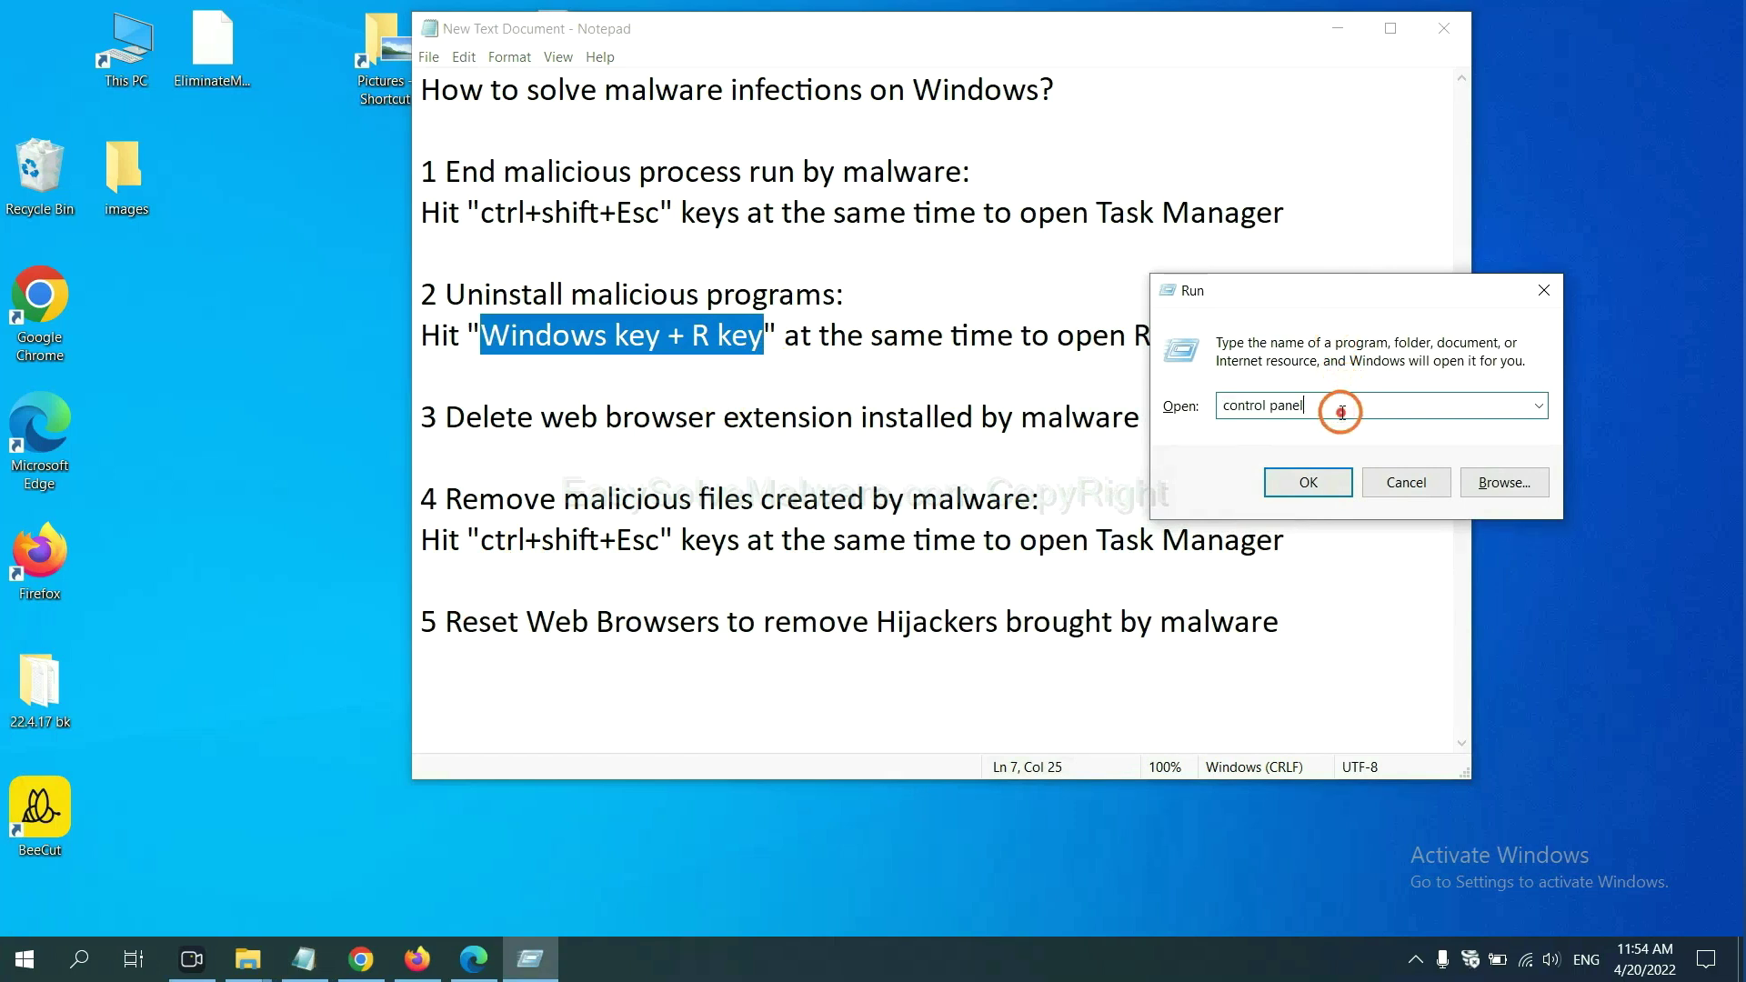
pyautogui.moveTo(1343, 413); pyautogui.dragTo(1198, 408)
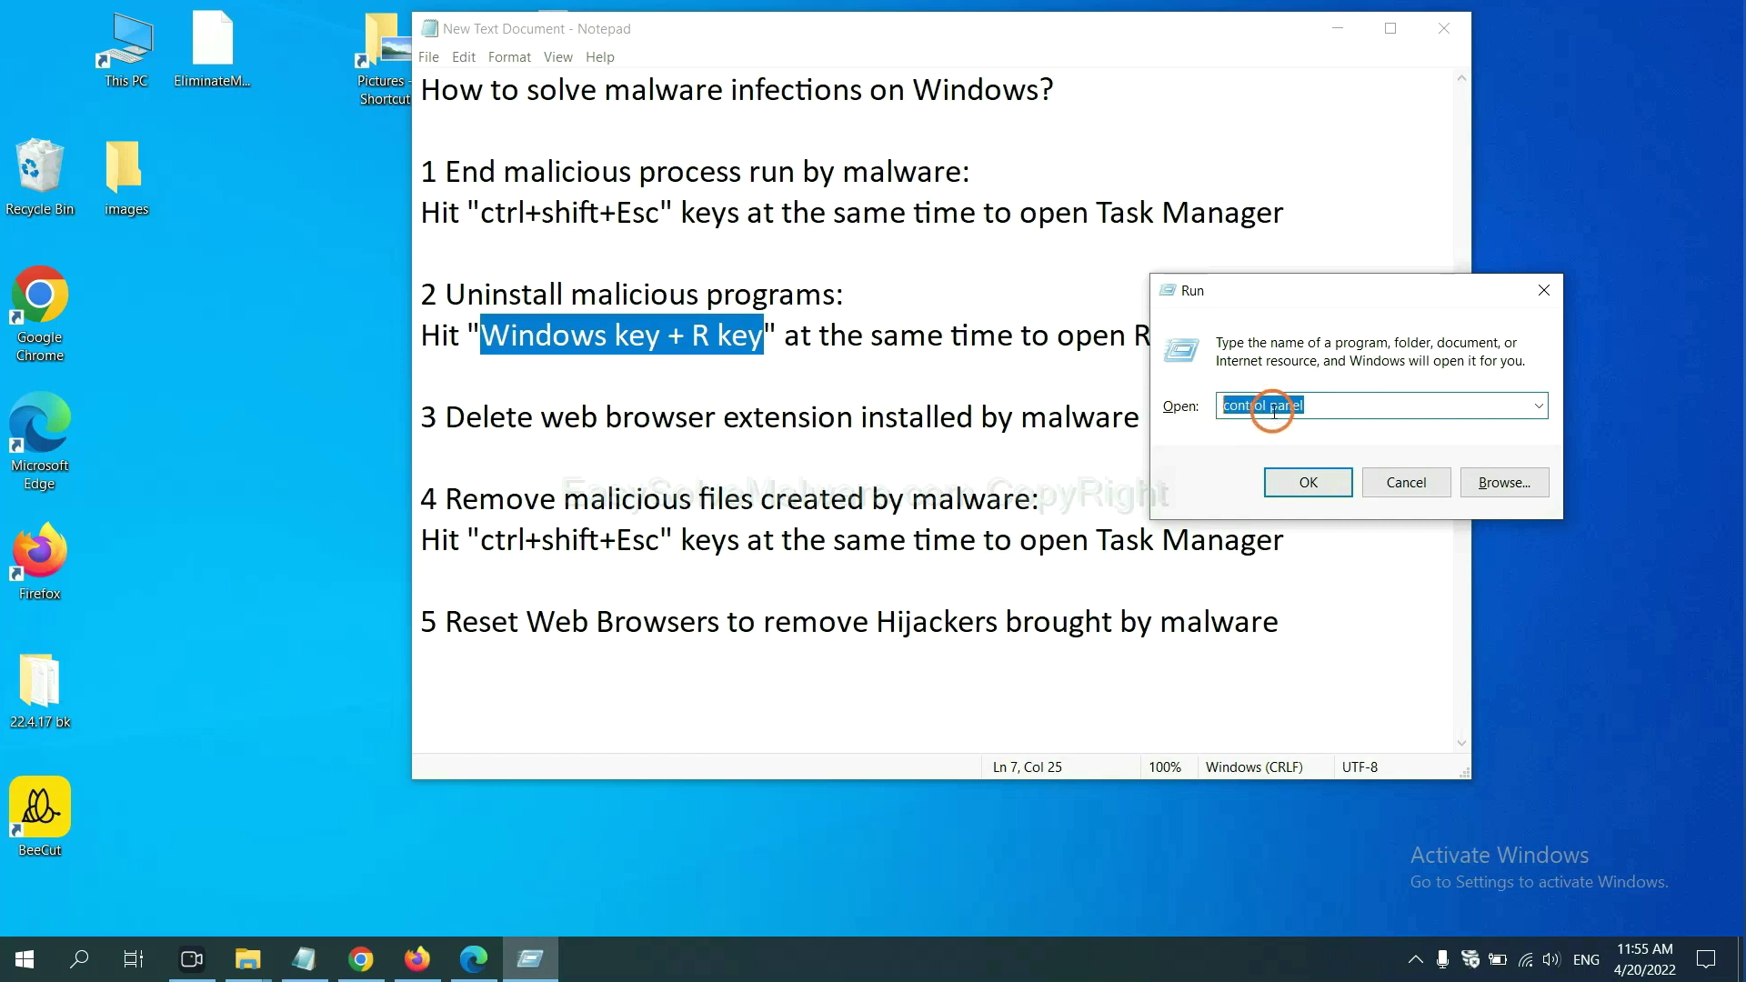
pyautogui.click(1298, 492)
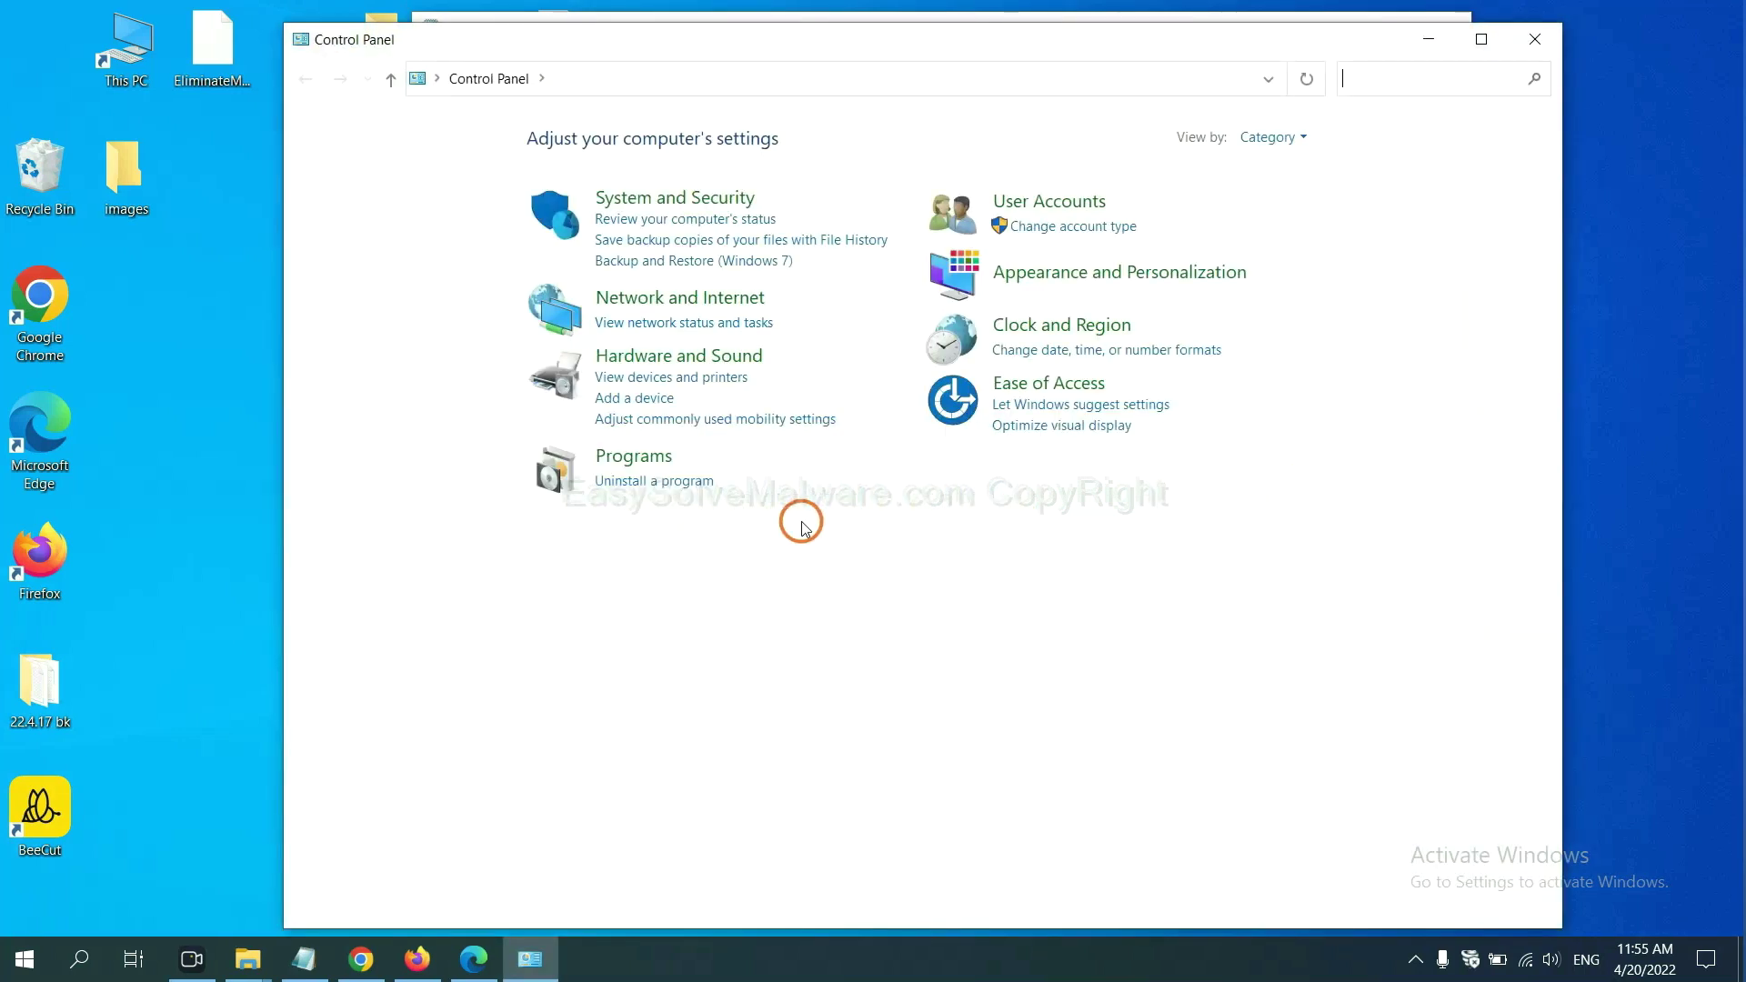
# Step: Select Xiph.Org Open Codecs 0.85.17777 in the Control Panel list of programs to uninstall, and close the window
pyautogui.click(687, 481)
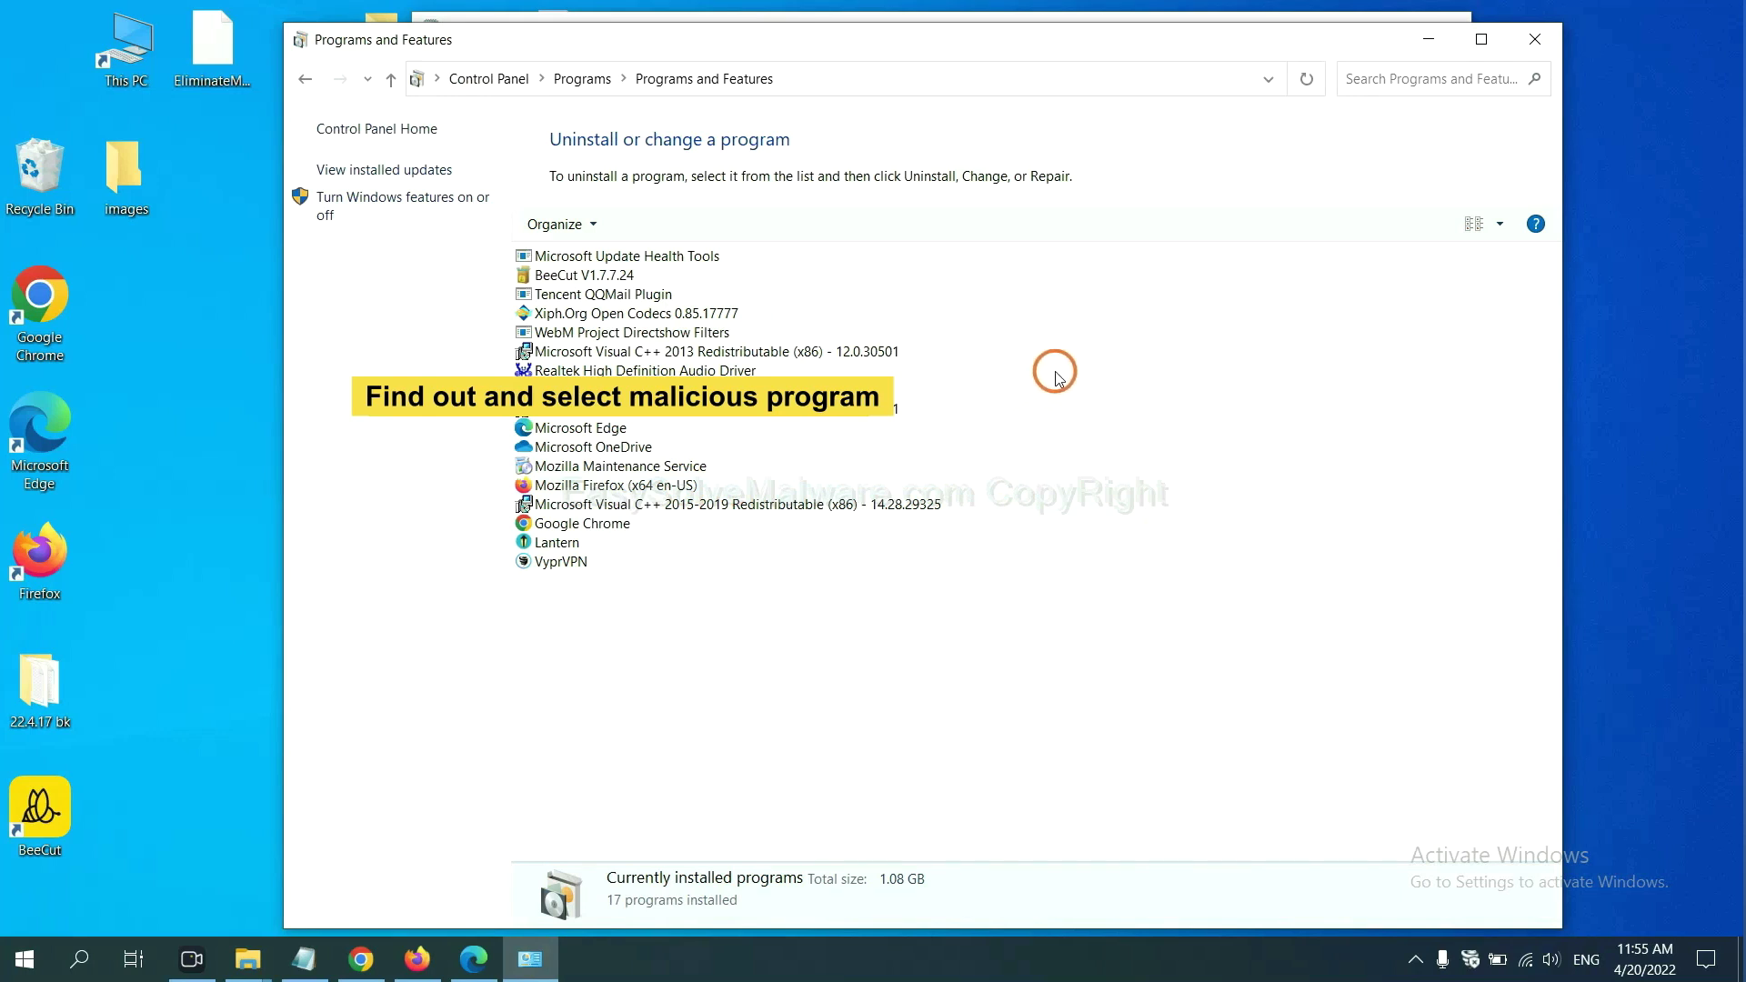
pyautogui.click(682, 313)
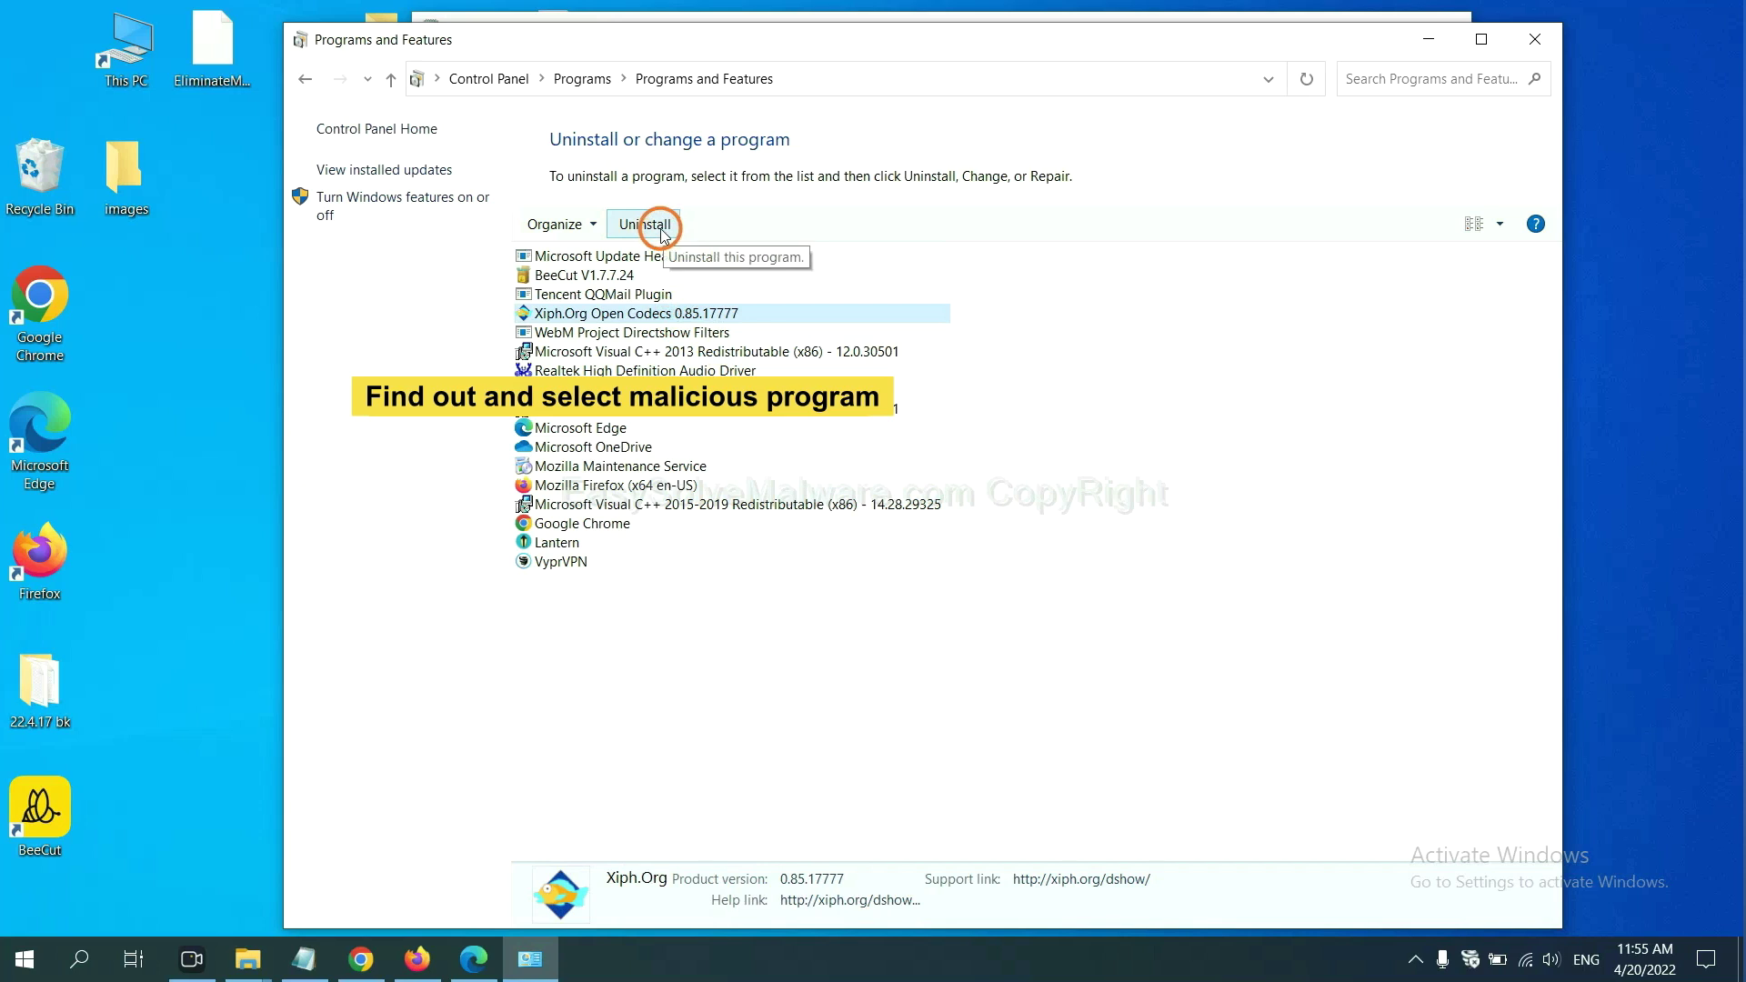
pyautogui.click(1543, 44)
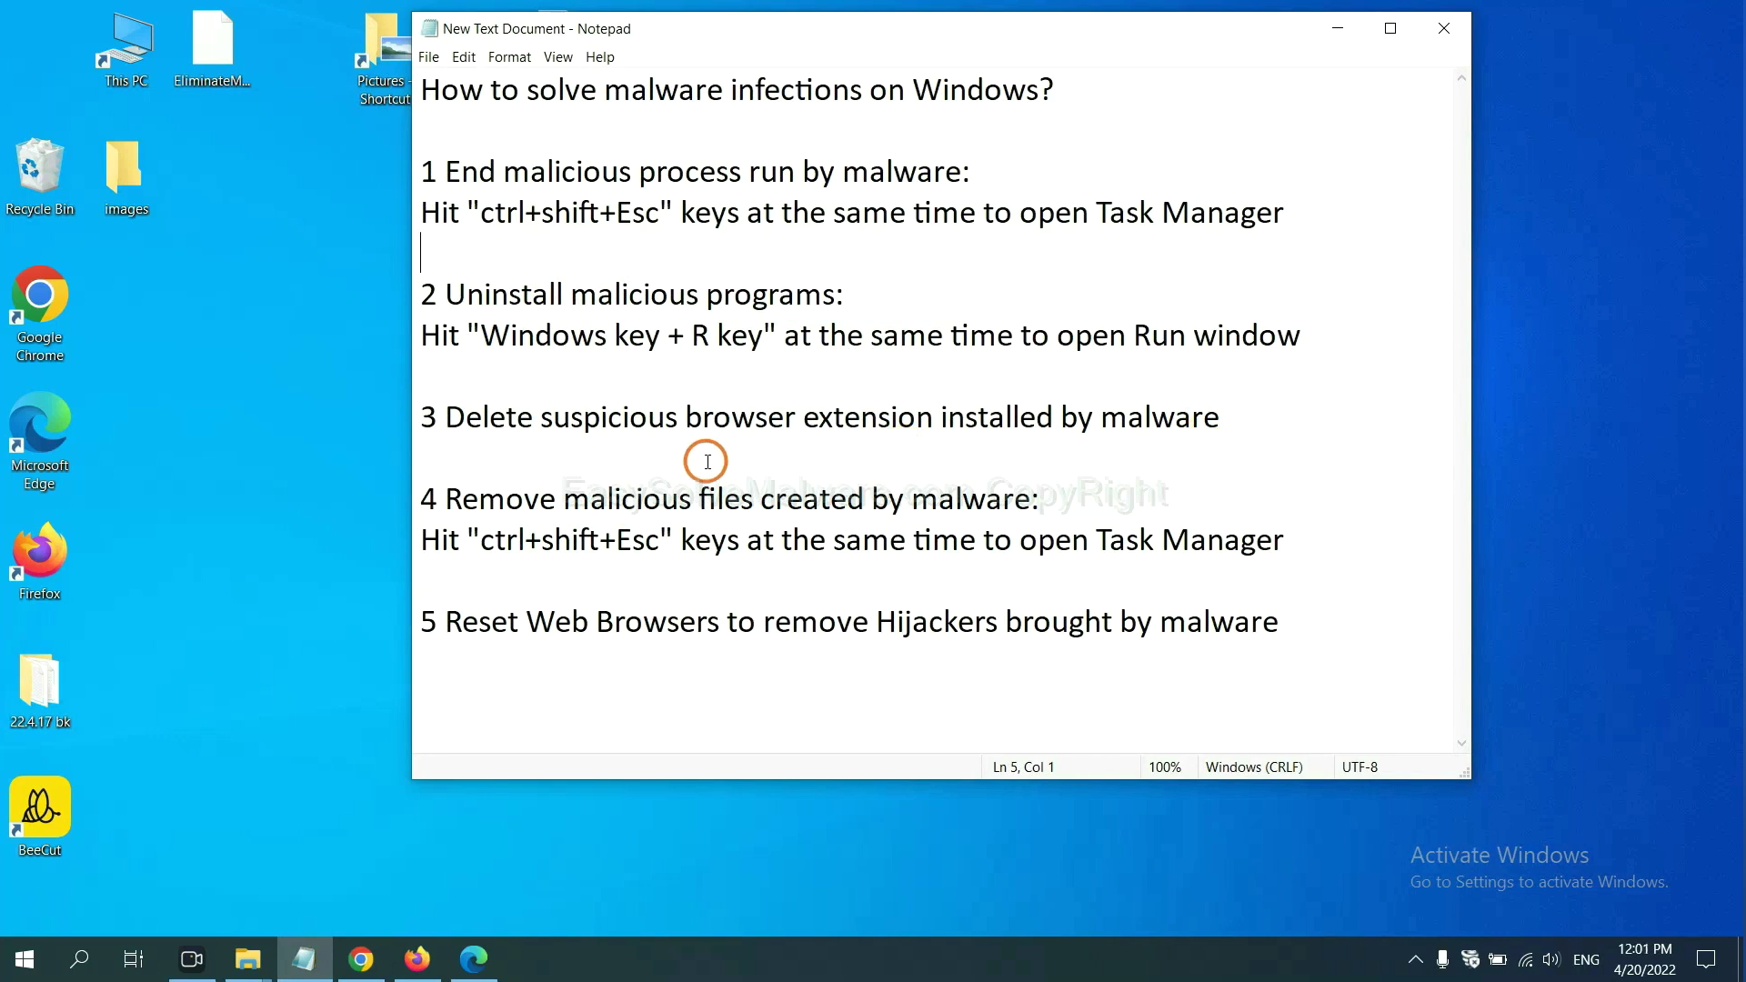
# Step: Switch to Chrome and open its Extensions page to check for suspicious extensions
pyautogui.click(375, 959)
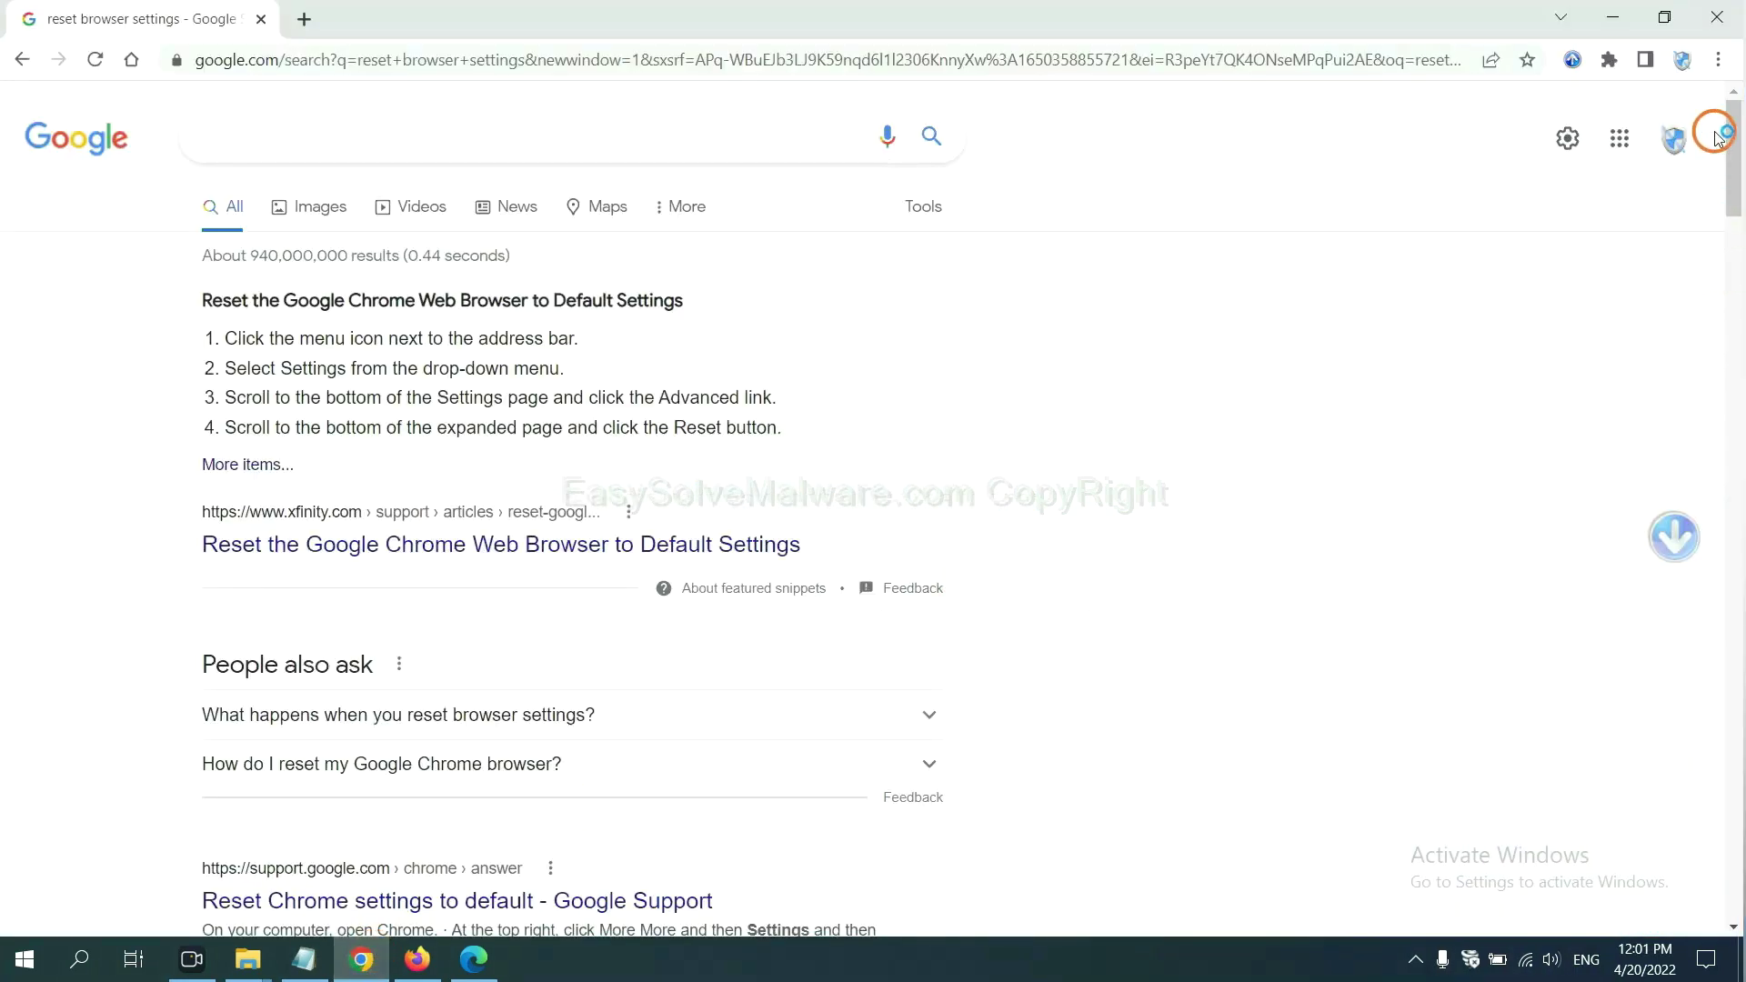
pyautogui.click(1717, 64)
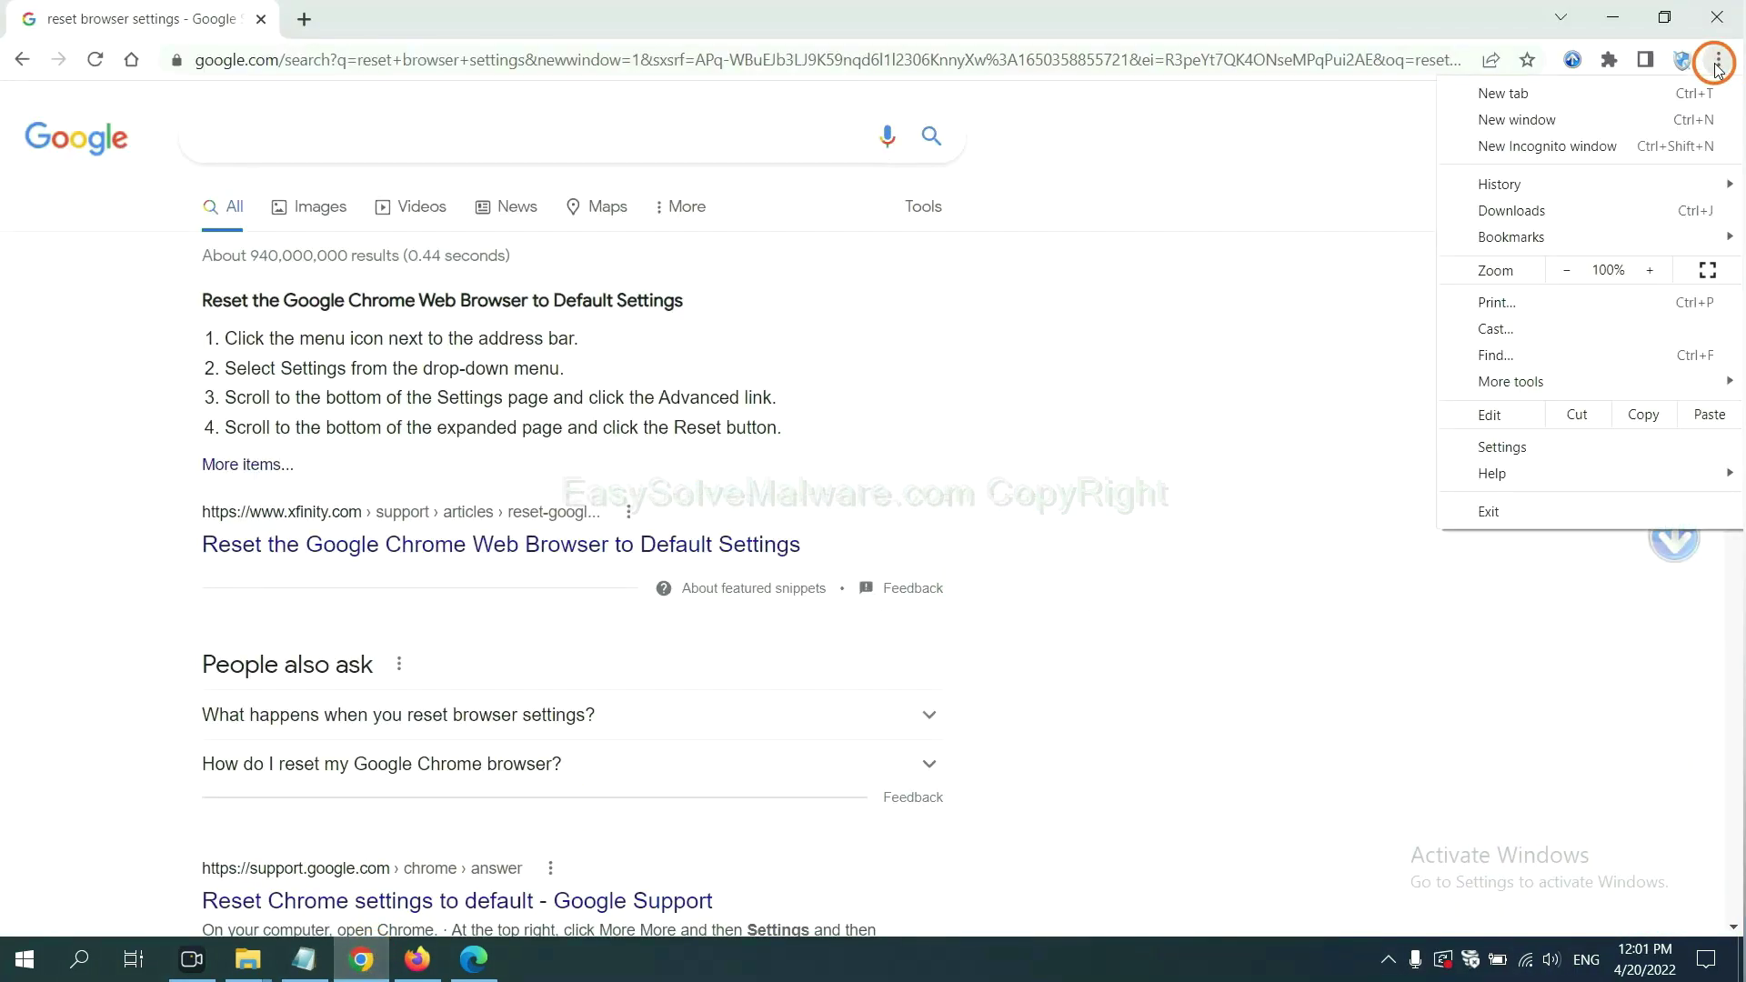
pyautogui.moveTo(1564, 382)
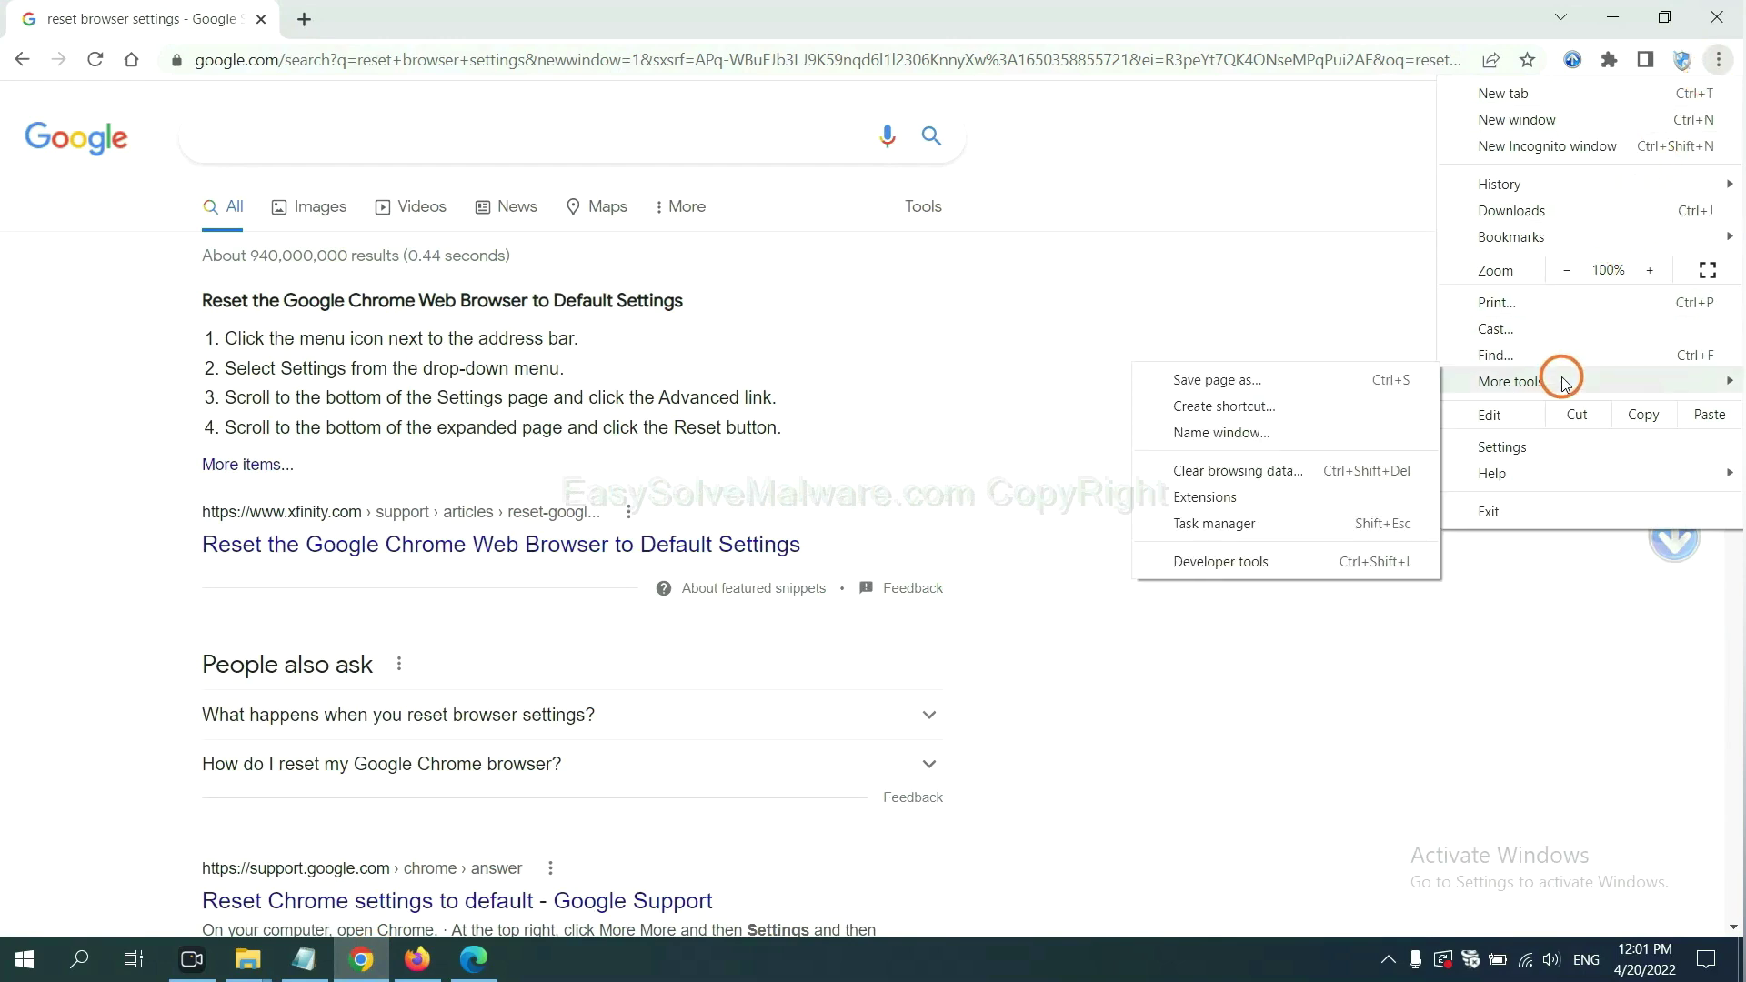
pyautogui.click(1284, 496)
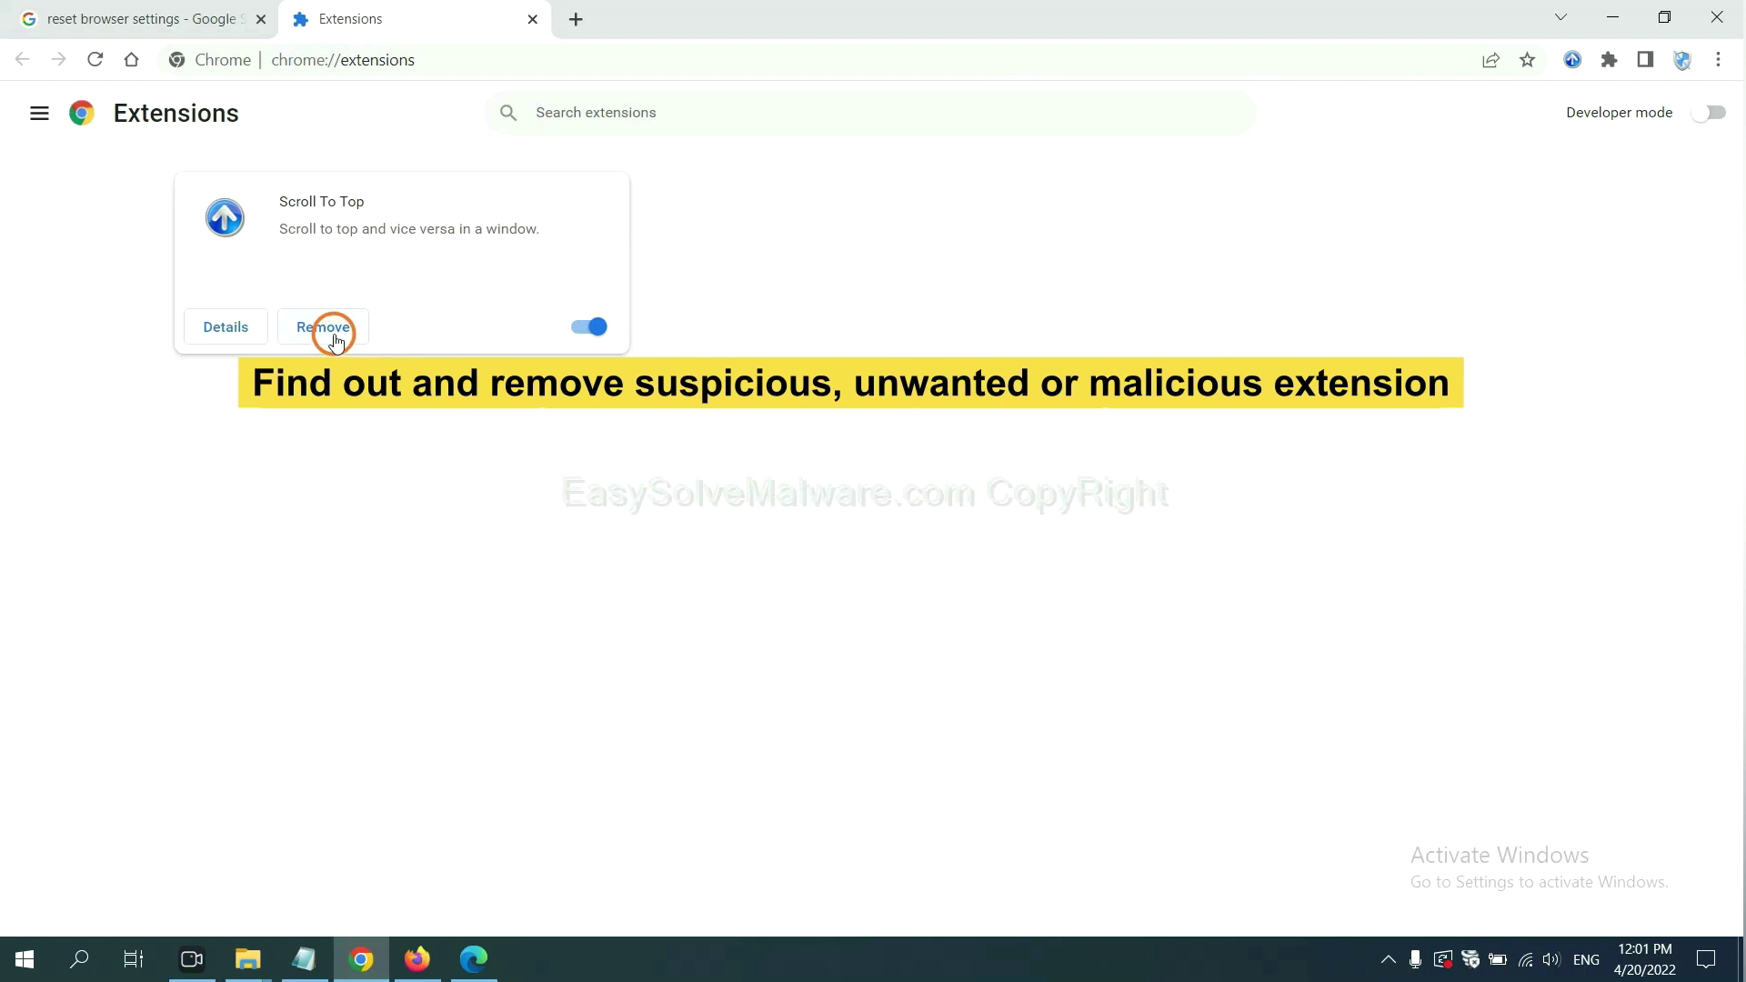
# Step: Switch to Firefox and open its add-ons manager to check the installed extensions
pyautogui.click(415, 958)
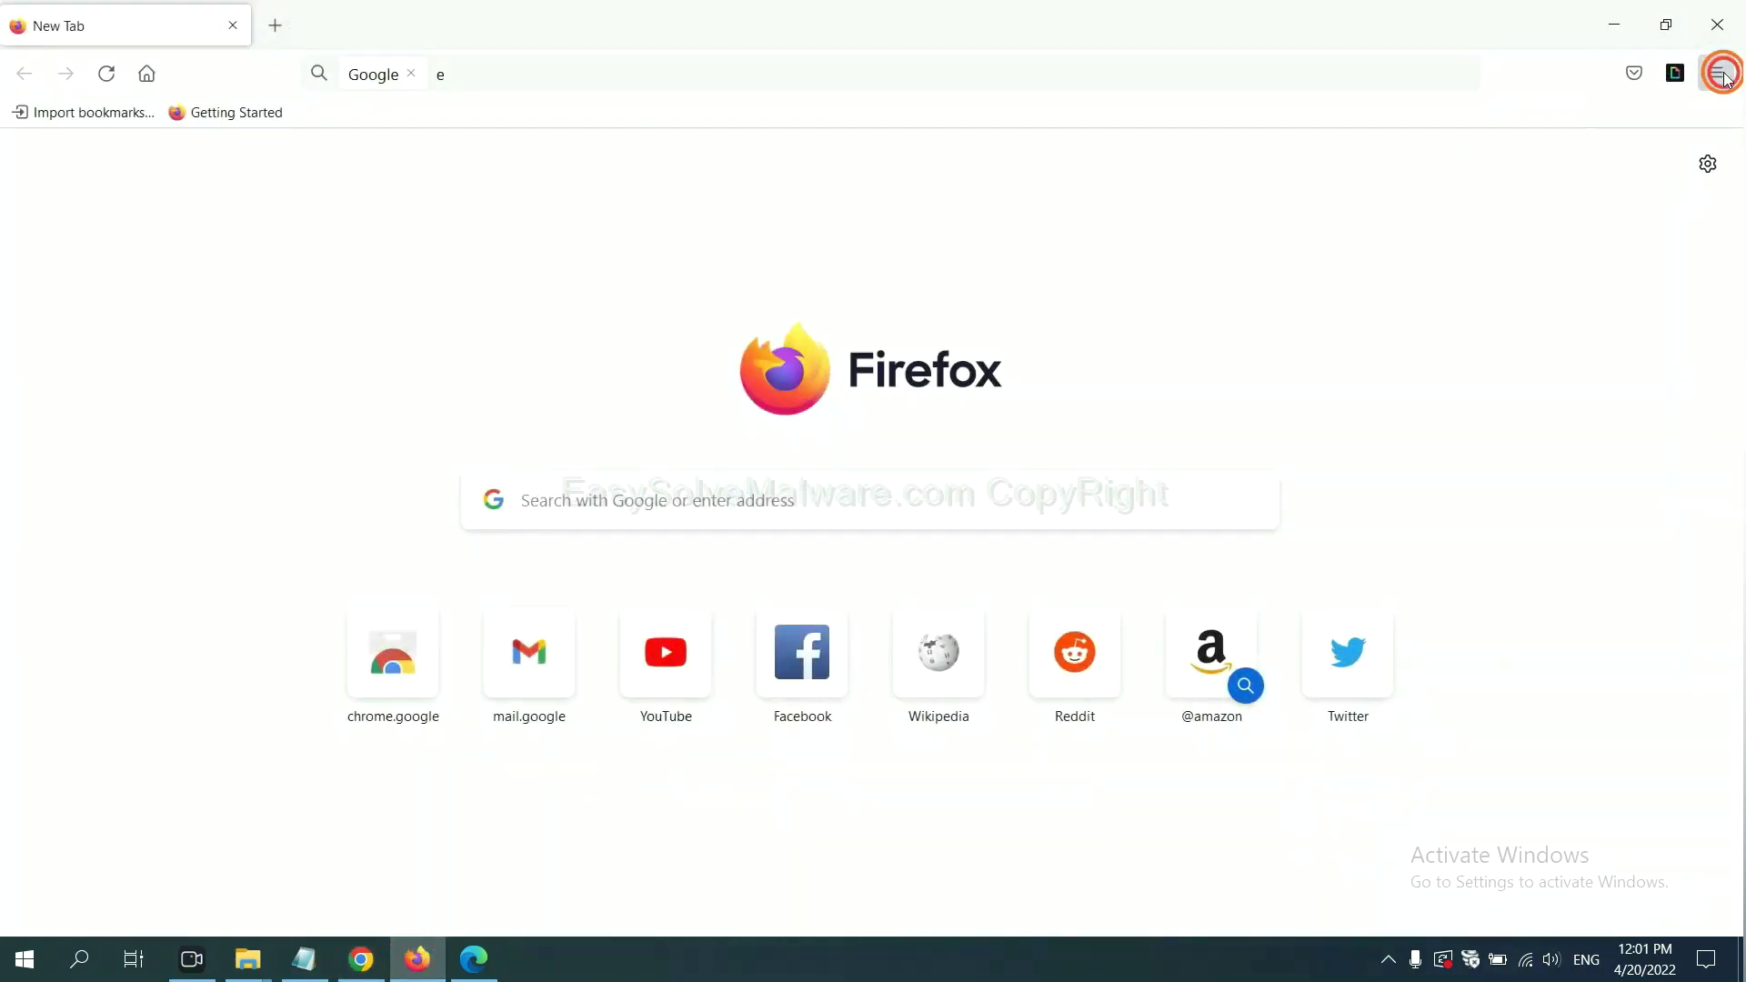
pyautogui.click(1721, 74)
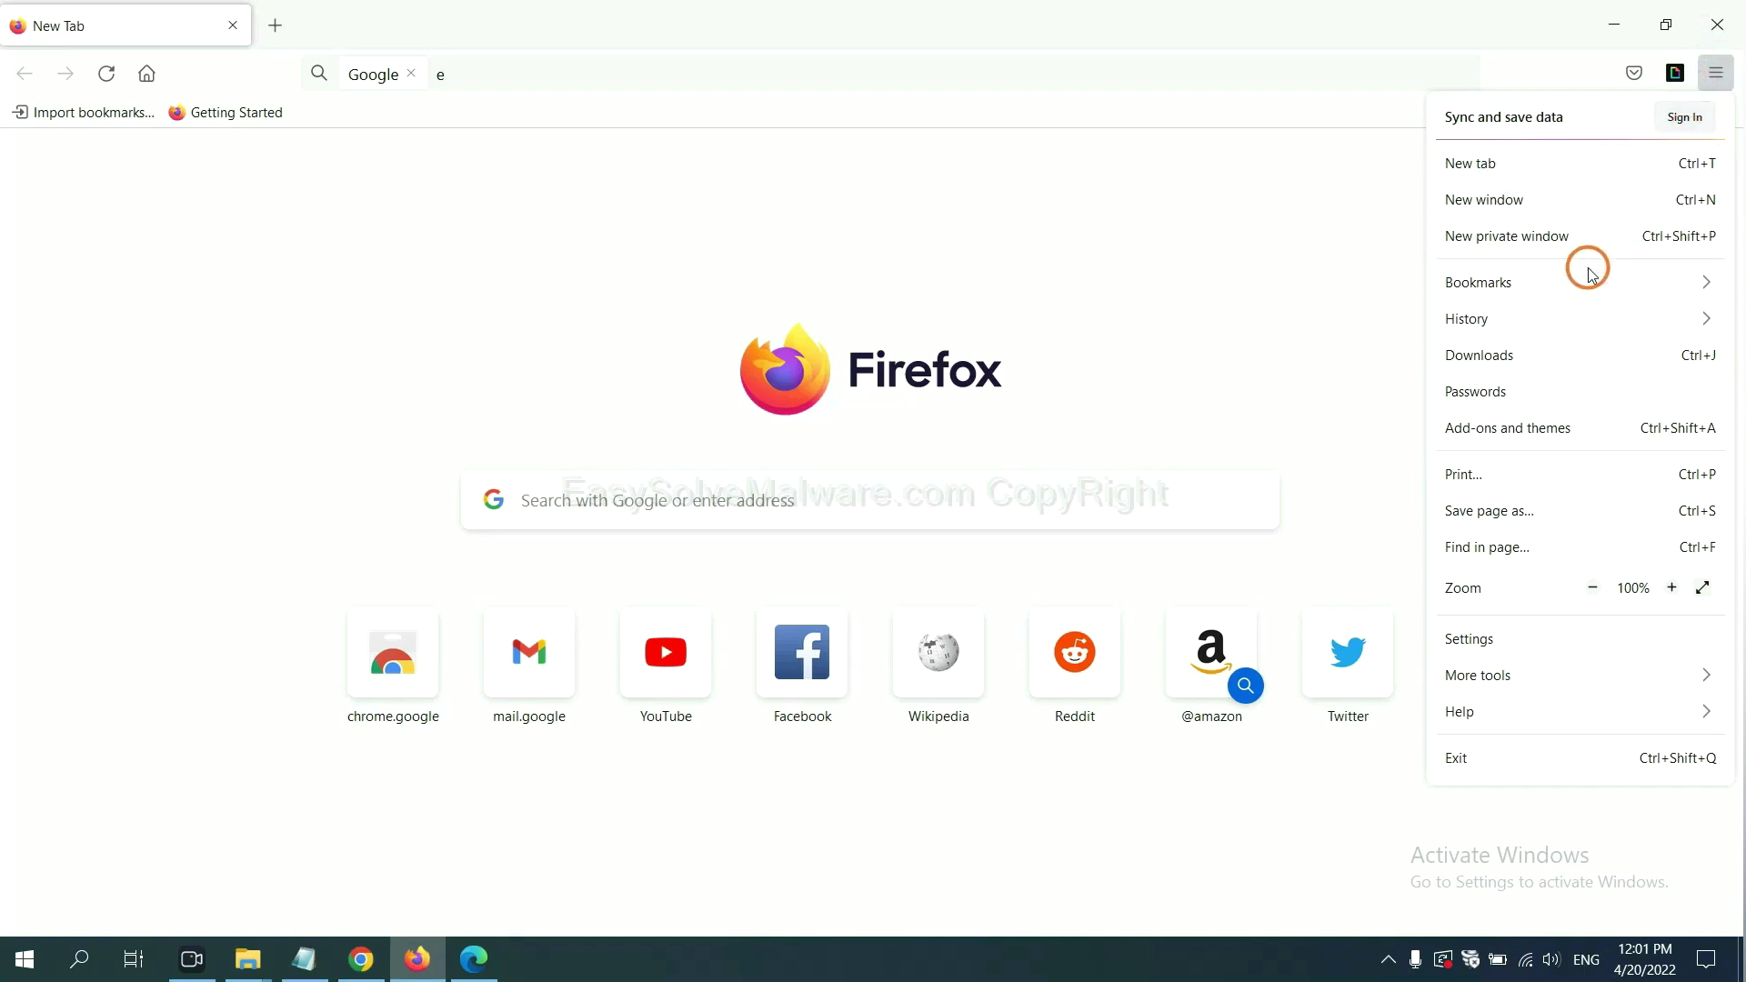
pyautogui.click(1525, 443)
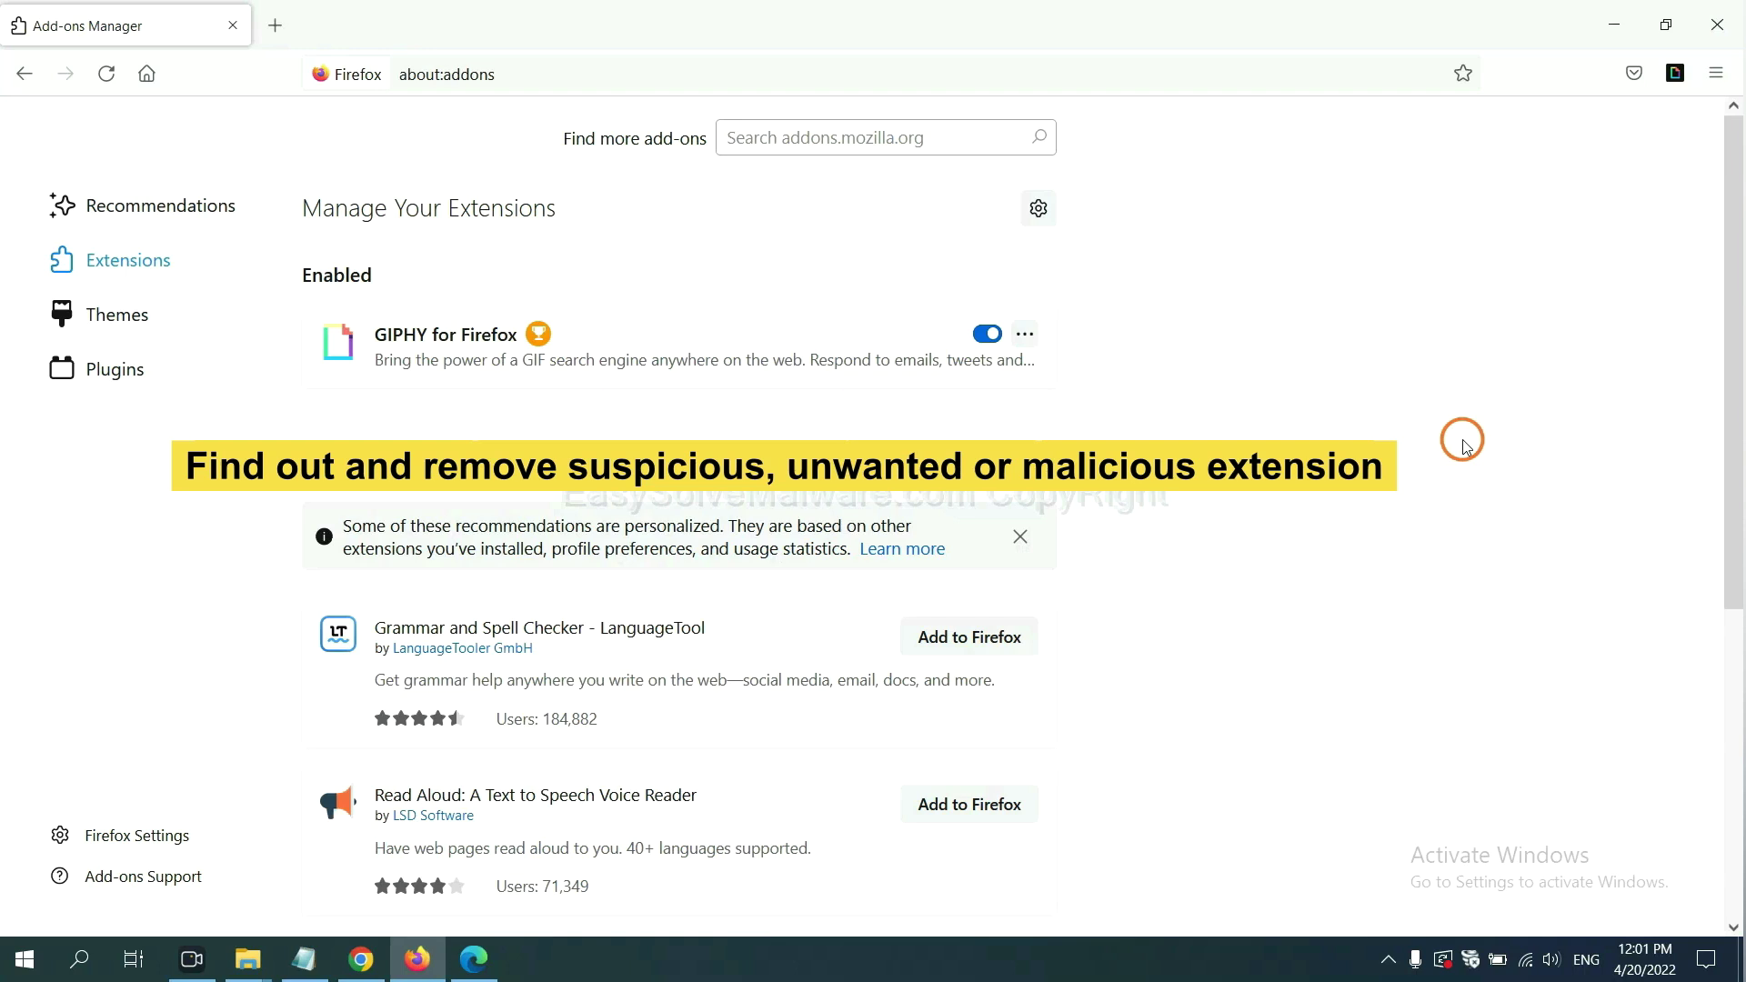
# Step: Open the options of the GIPHY for Firefox extension, and switch to Microsoft Edge to open its extensions management page
pyautogui.click(1025, 334)
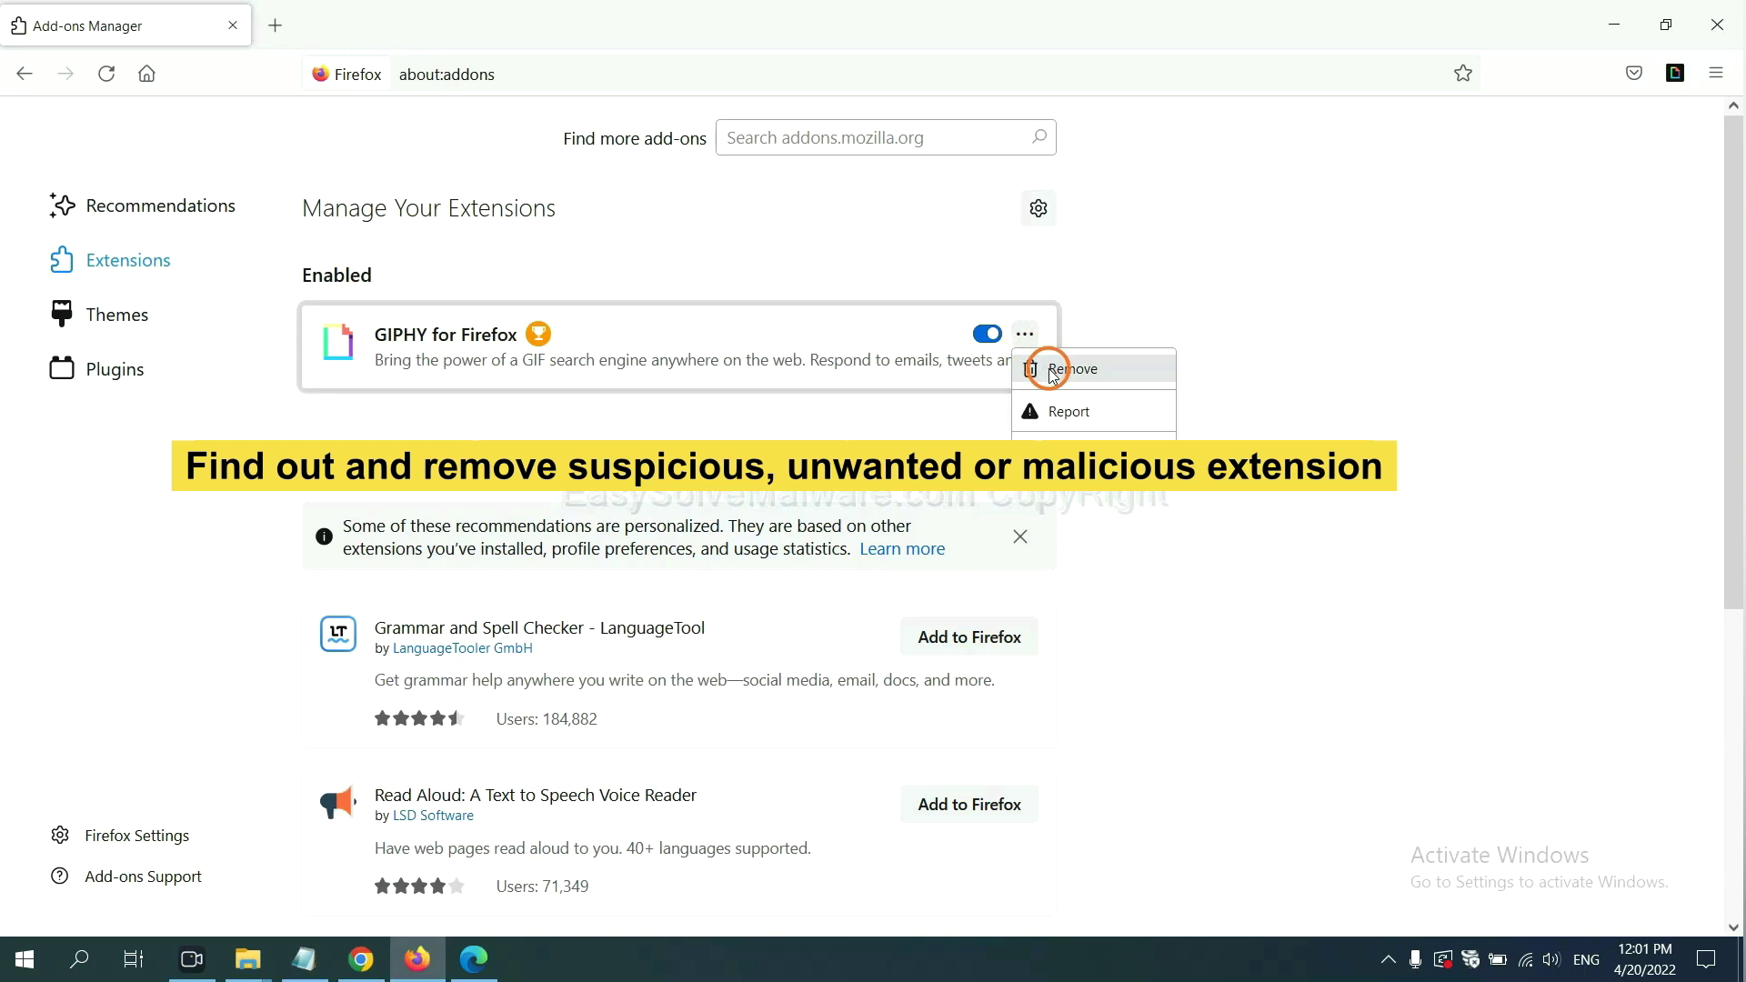
pyautogui.click(473, 966)
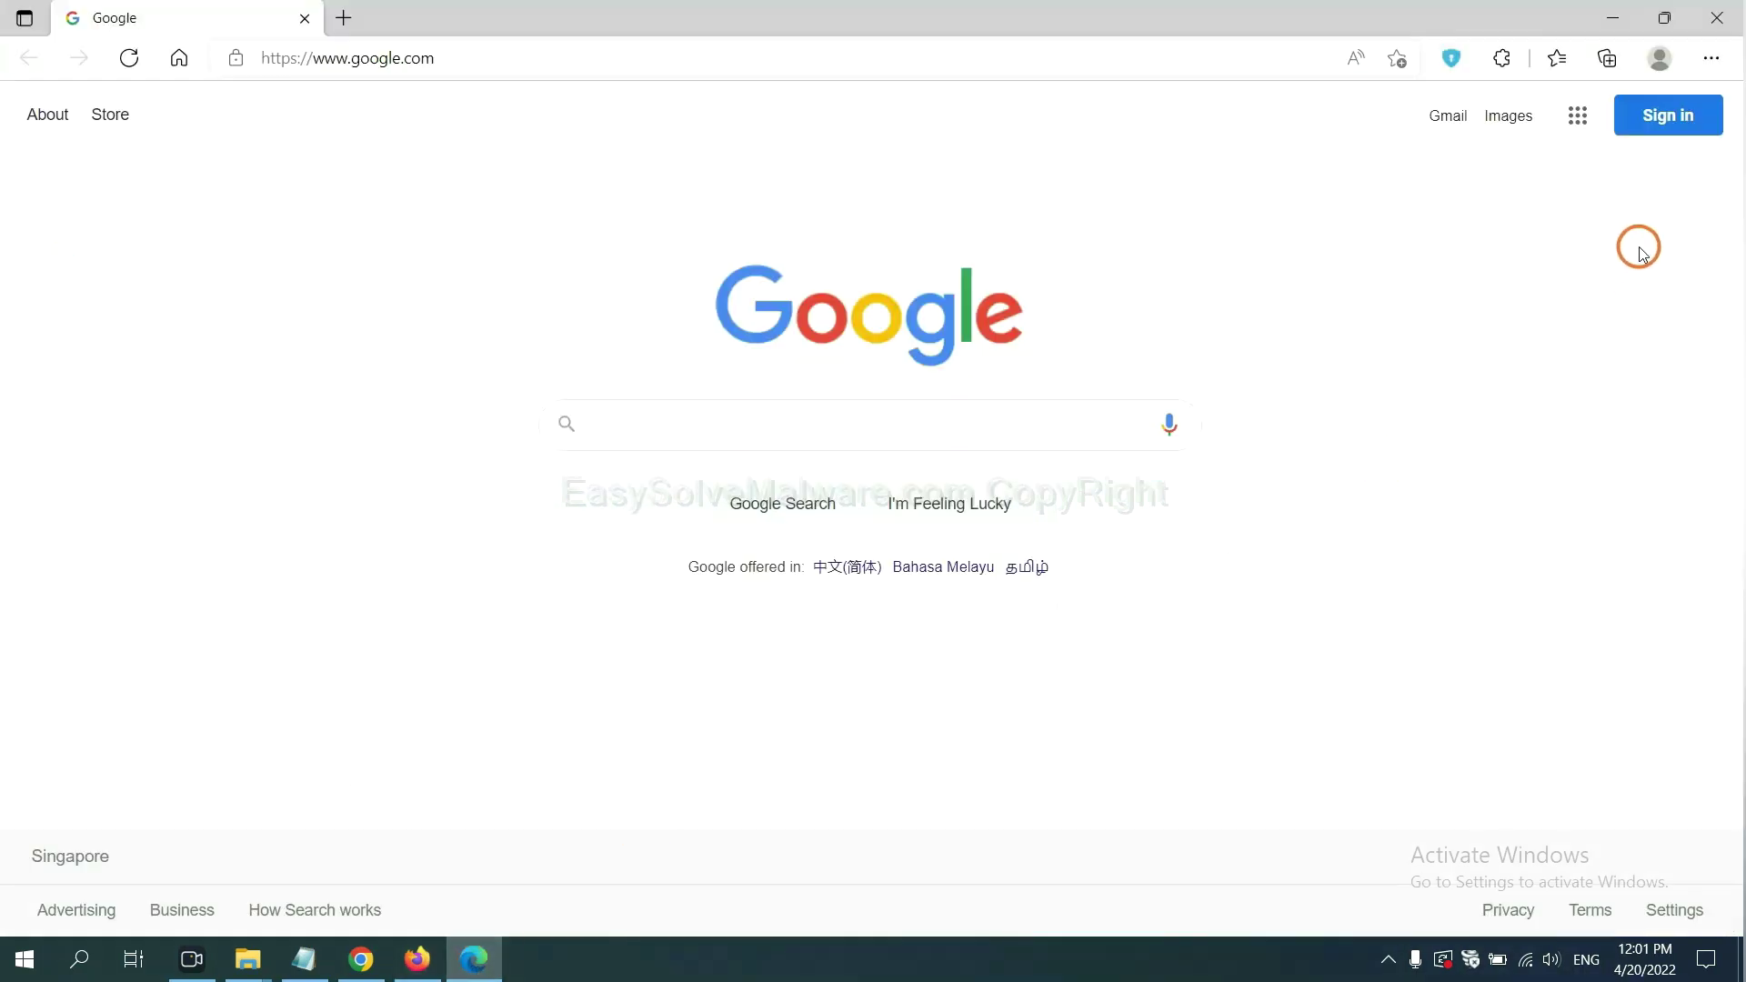
pyautogui.click(1709, 60)
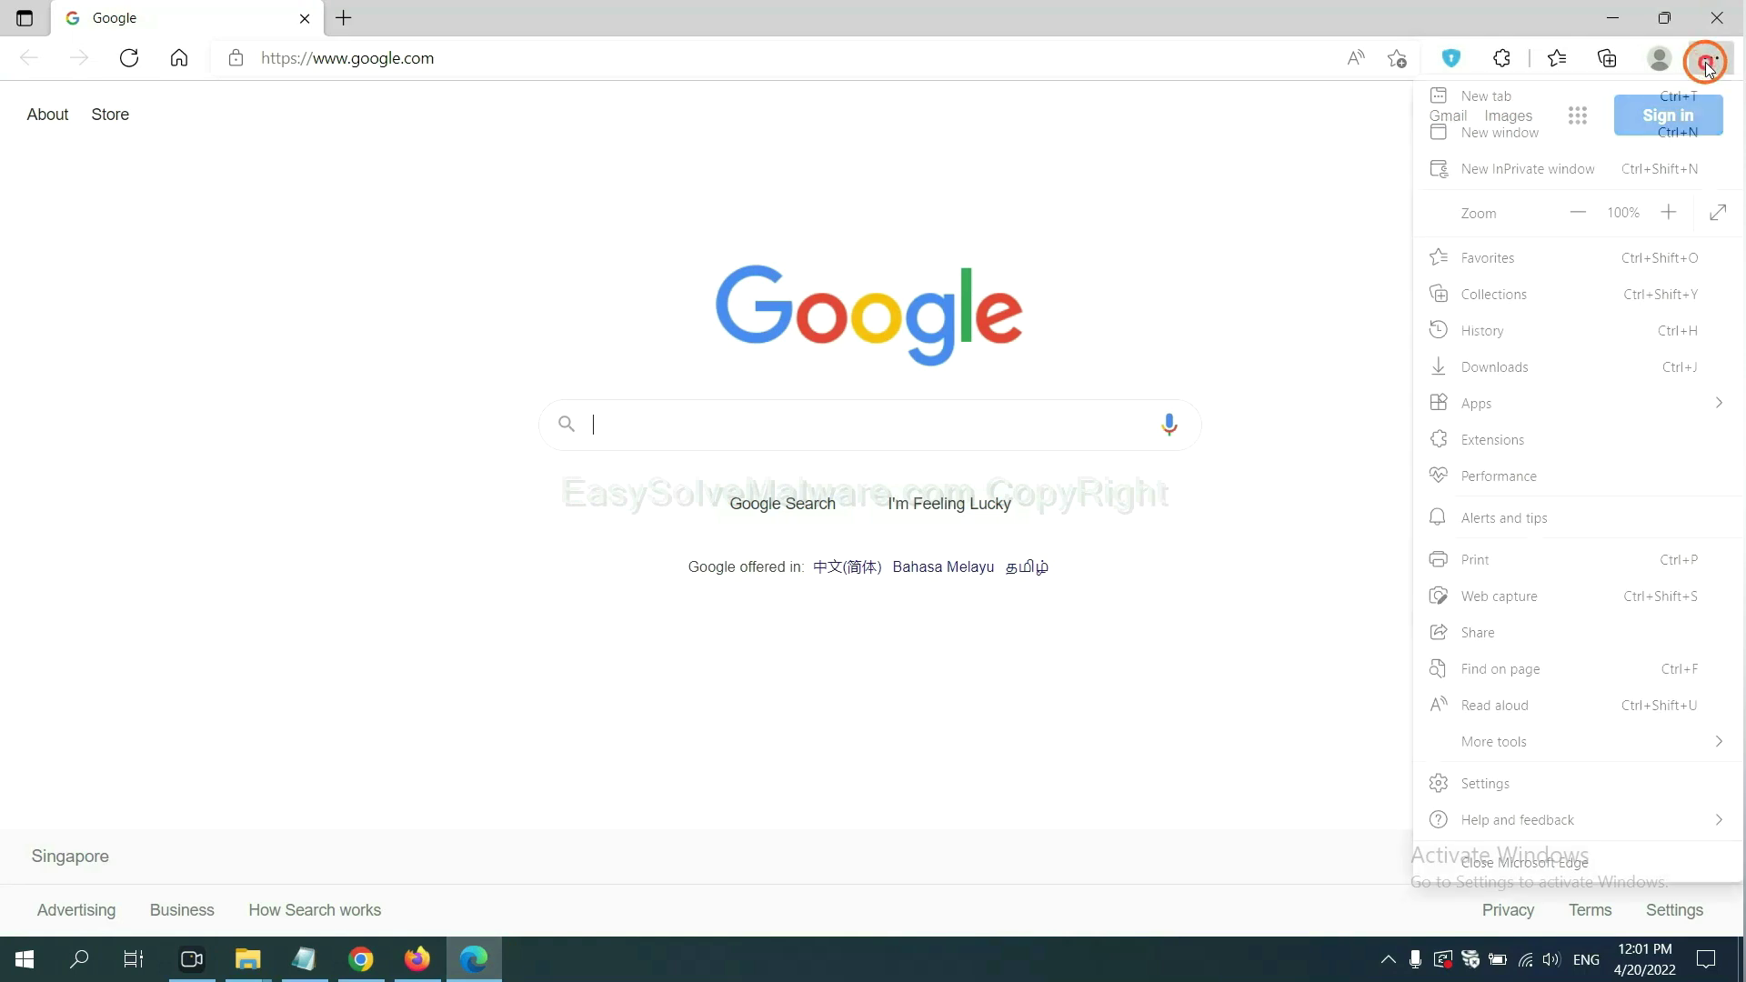
pyautogui.rightClick(1498, 441)
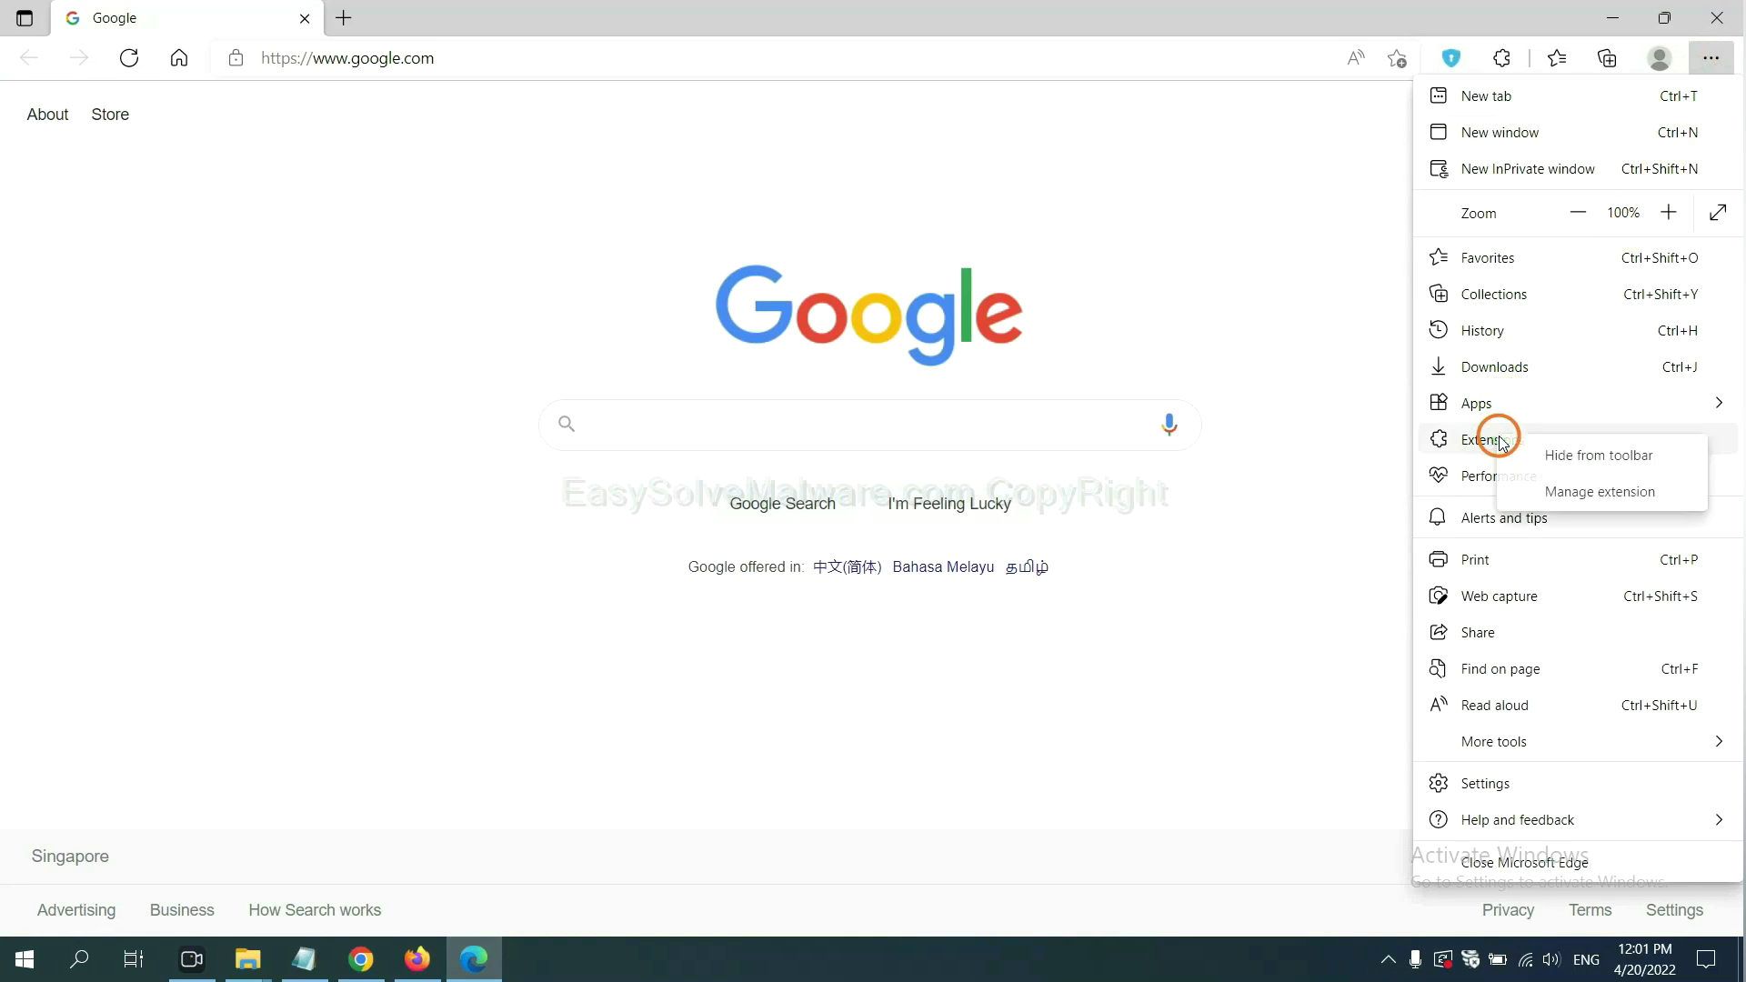
pyautogui.click(1566, 492)
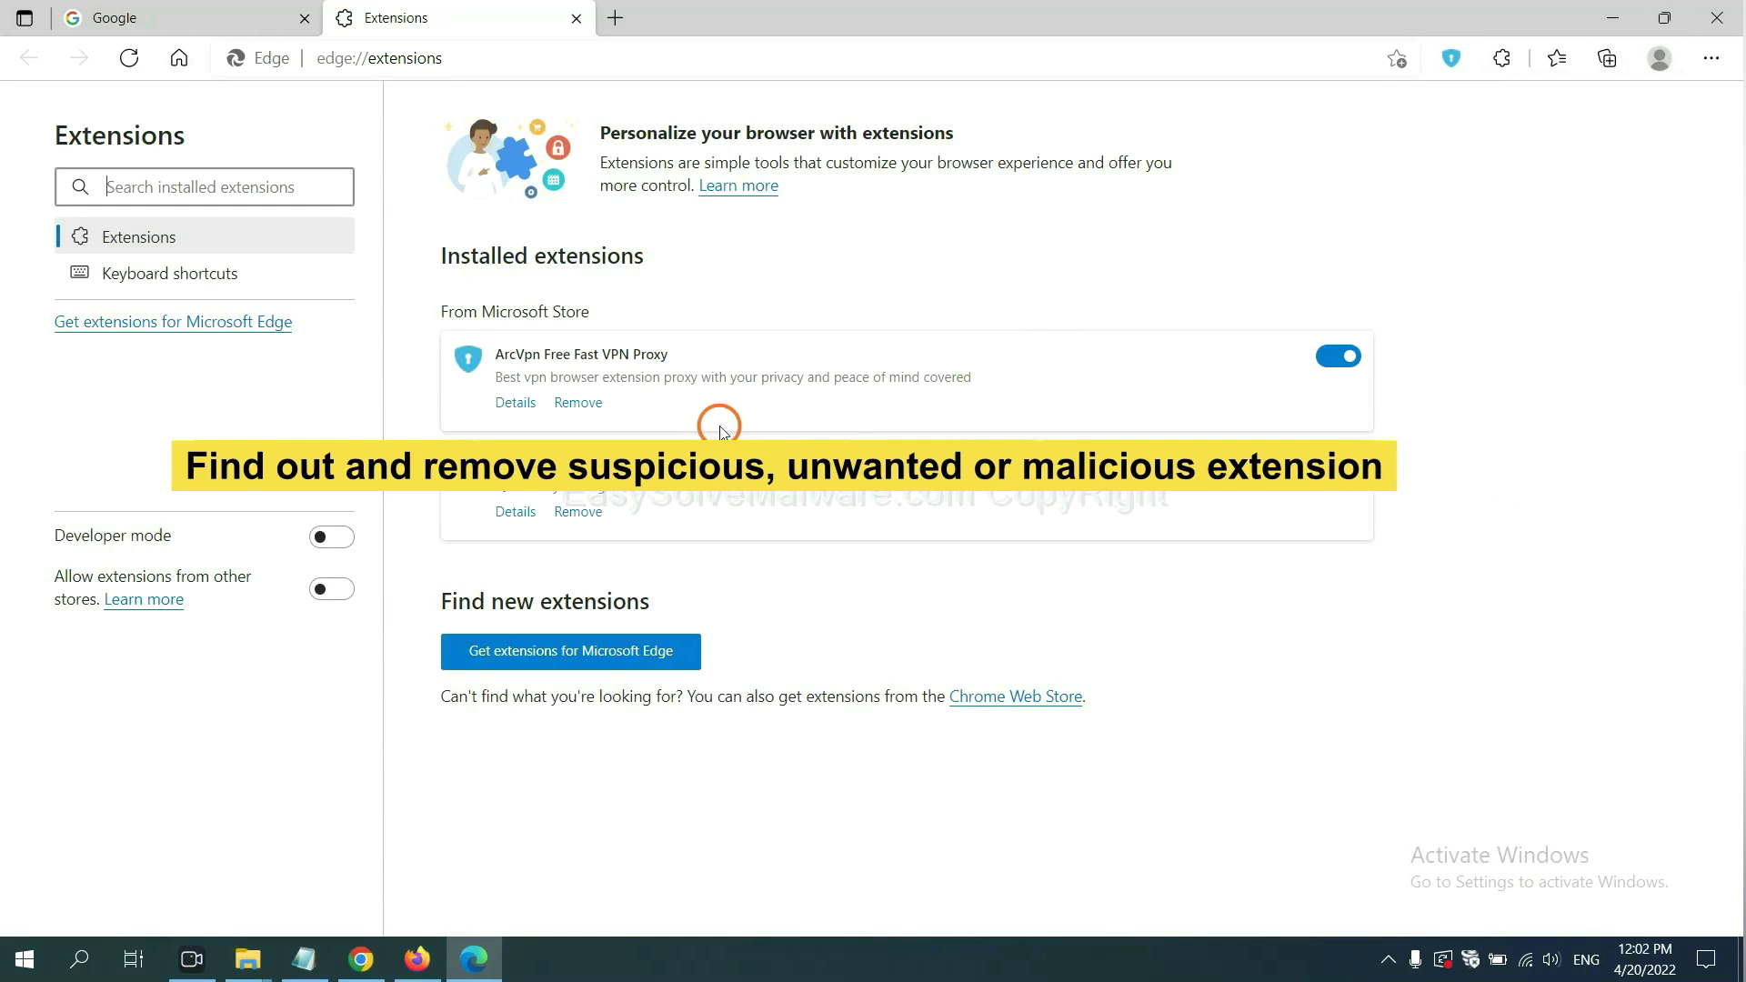
# Step: Remove the ArcVpn Free Fast VPN Proxy extension from Microsoft Edge and leave the browser
pyautogui.click(596, 407)
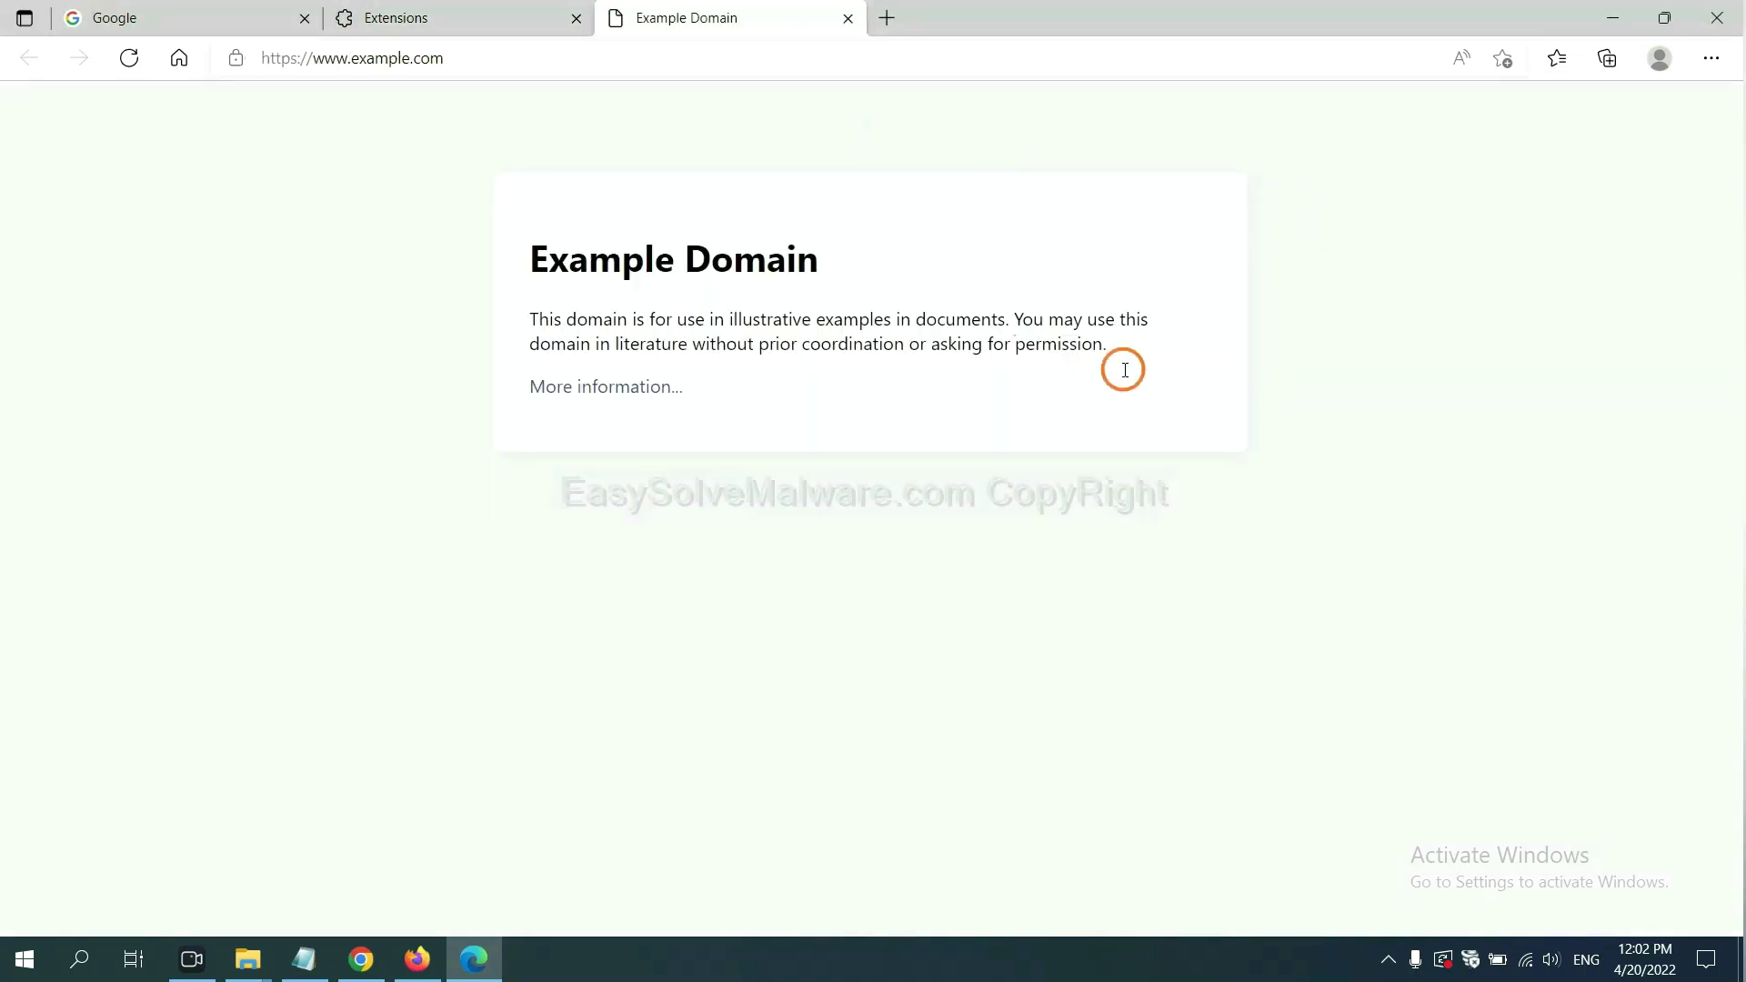
pyautogui.click(1739, 966)
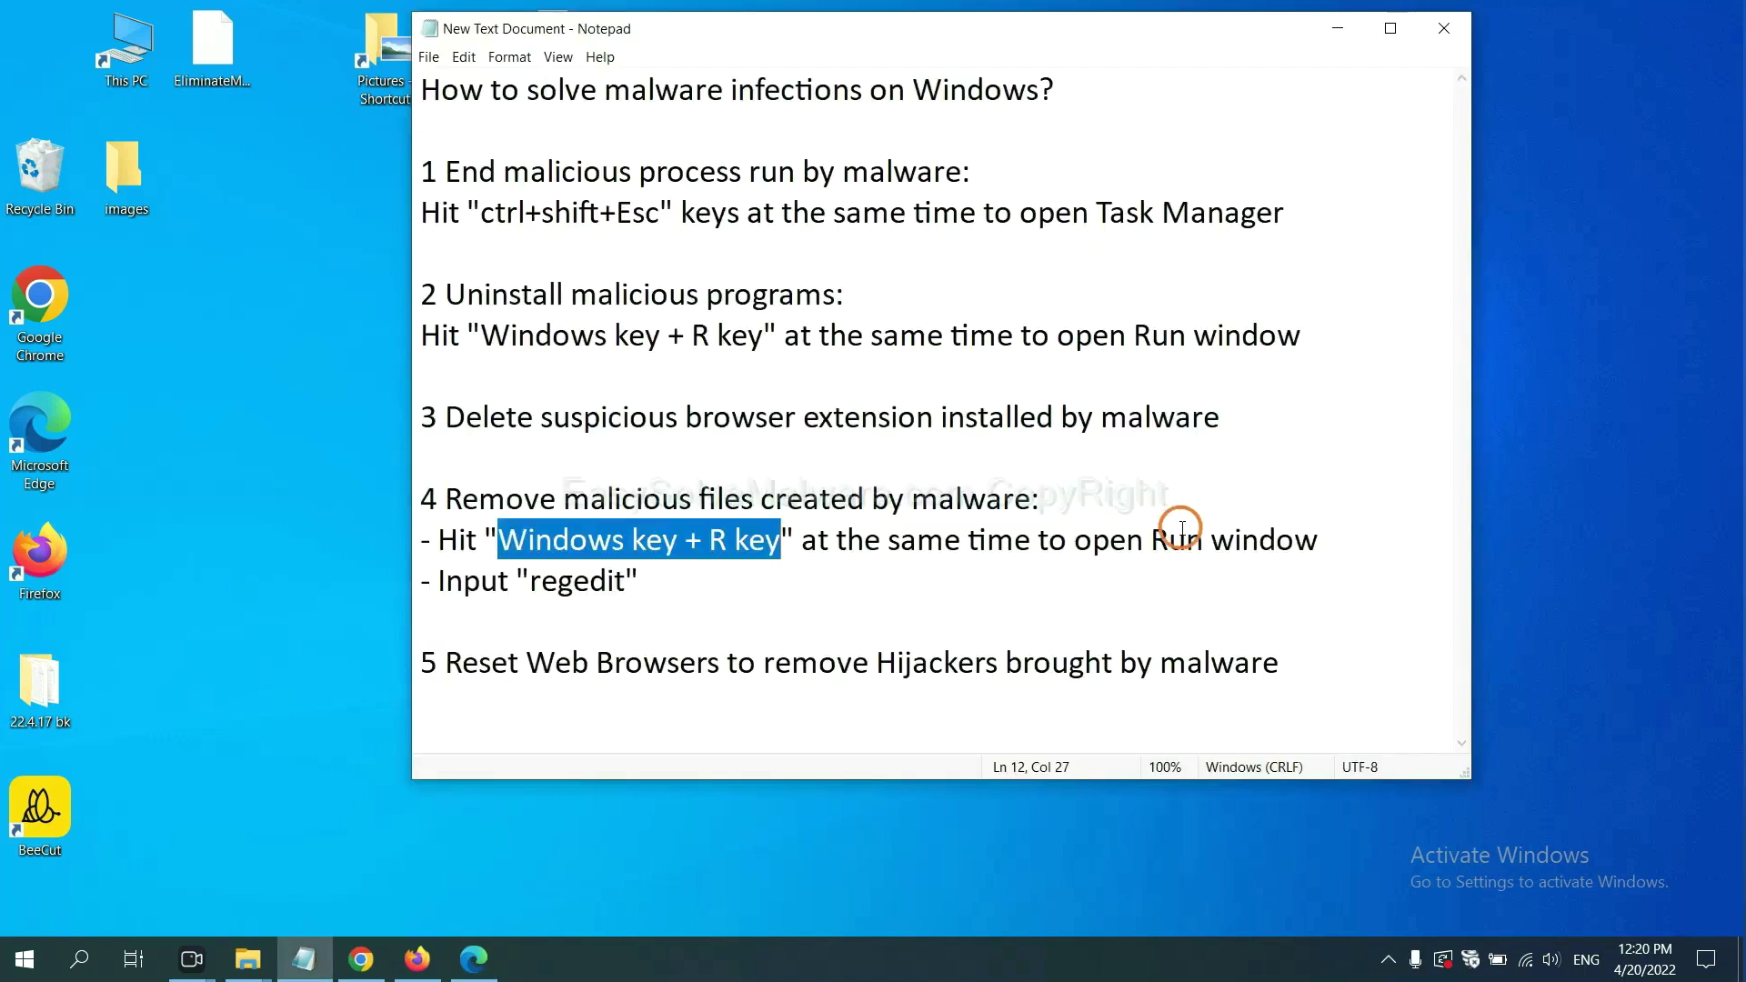
# Step: Open the Run dialog, move it beside step 4 of the Notepad instructions and run "regedit" from it
pyautogui.click(1182, 530)
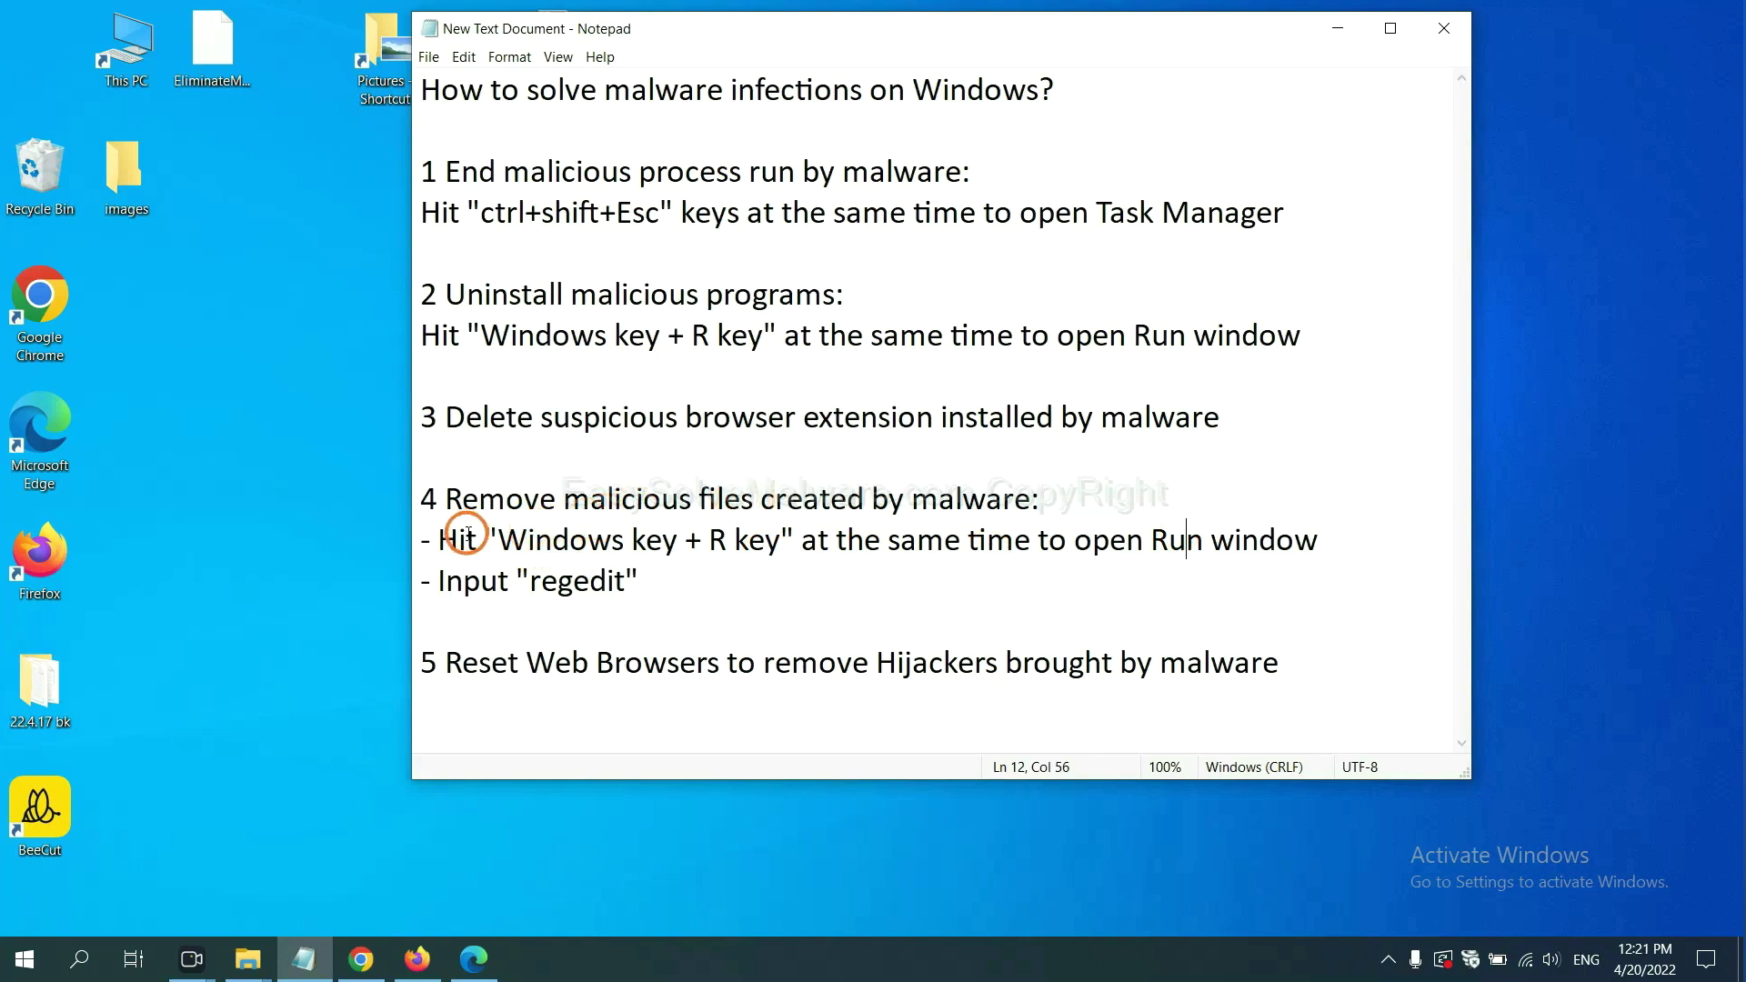
pyautogui.moveTo(449, 538); pyautogui.dragTo(988, 565)
pyautogui.click(1009, 549)
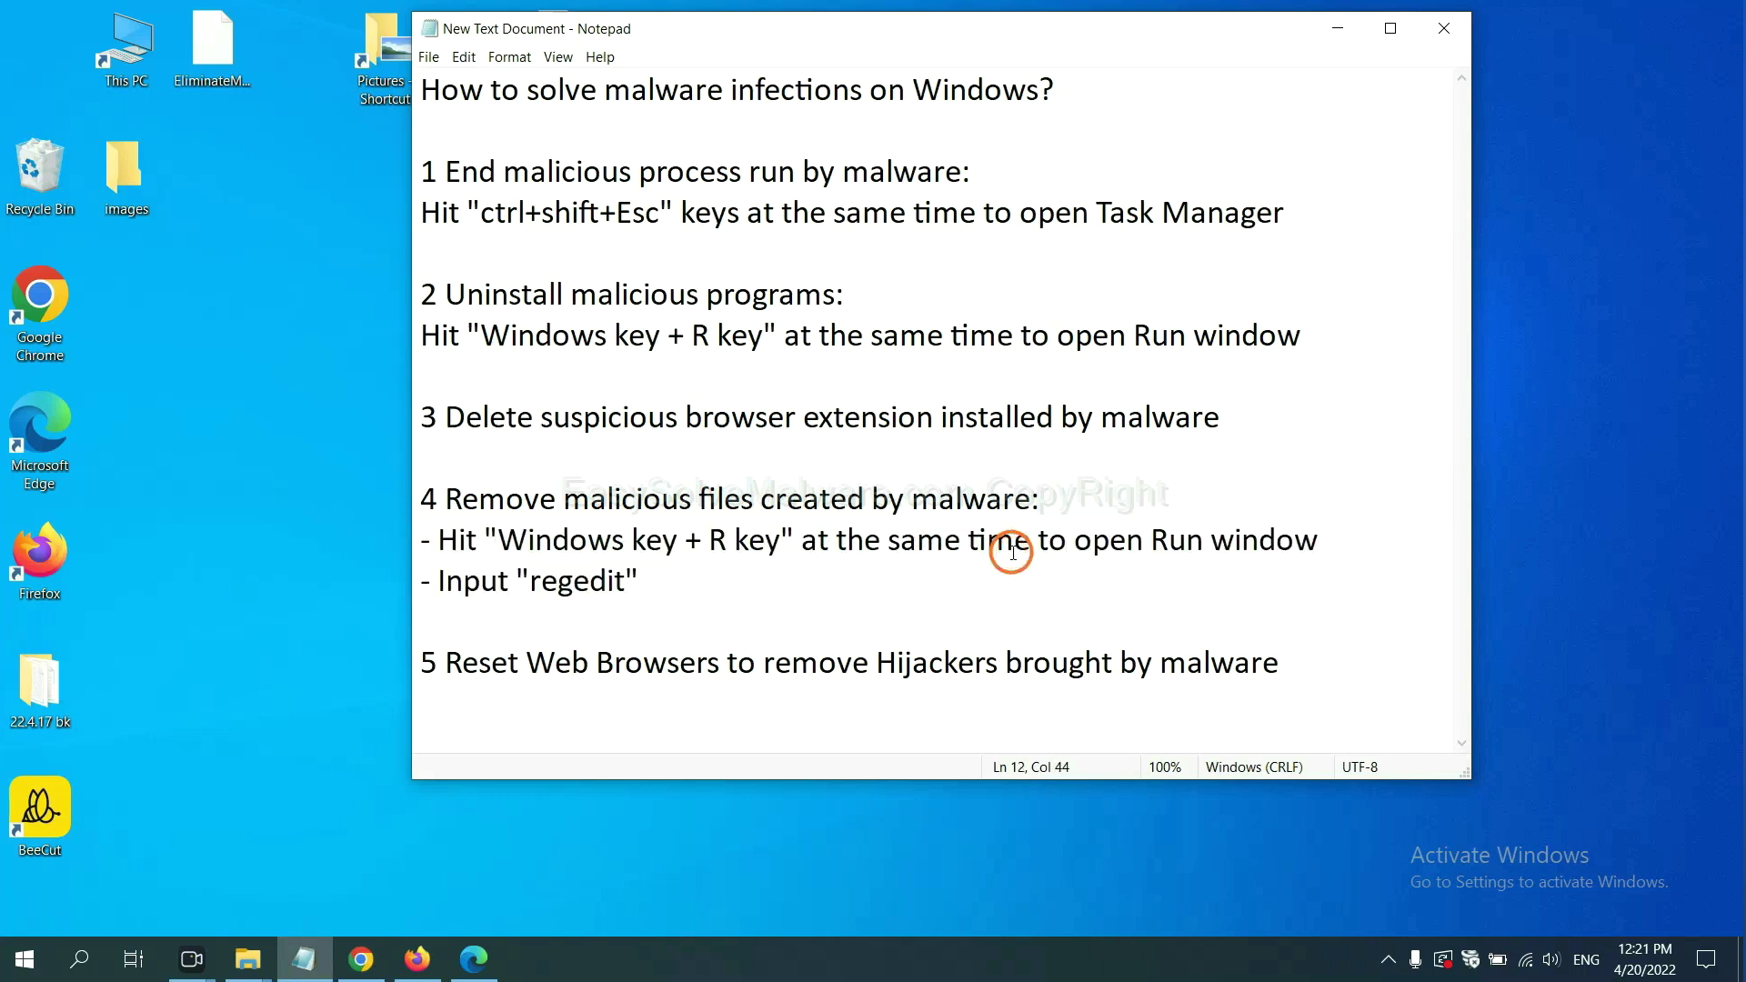
pyautogui.press('super+r')
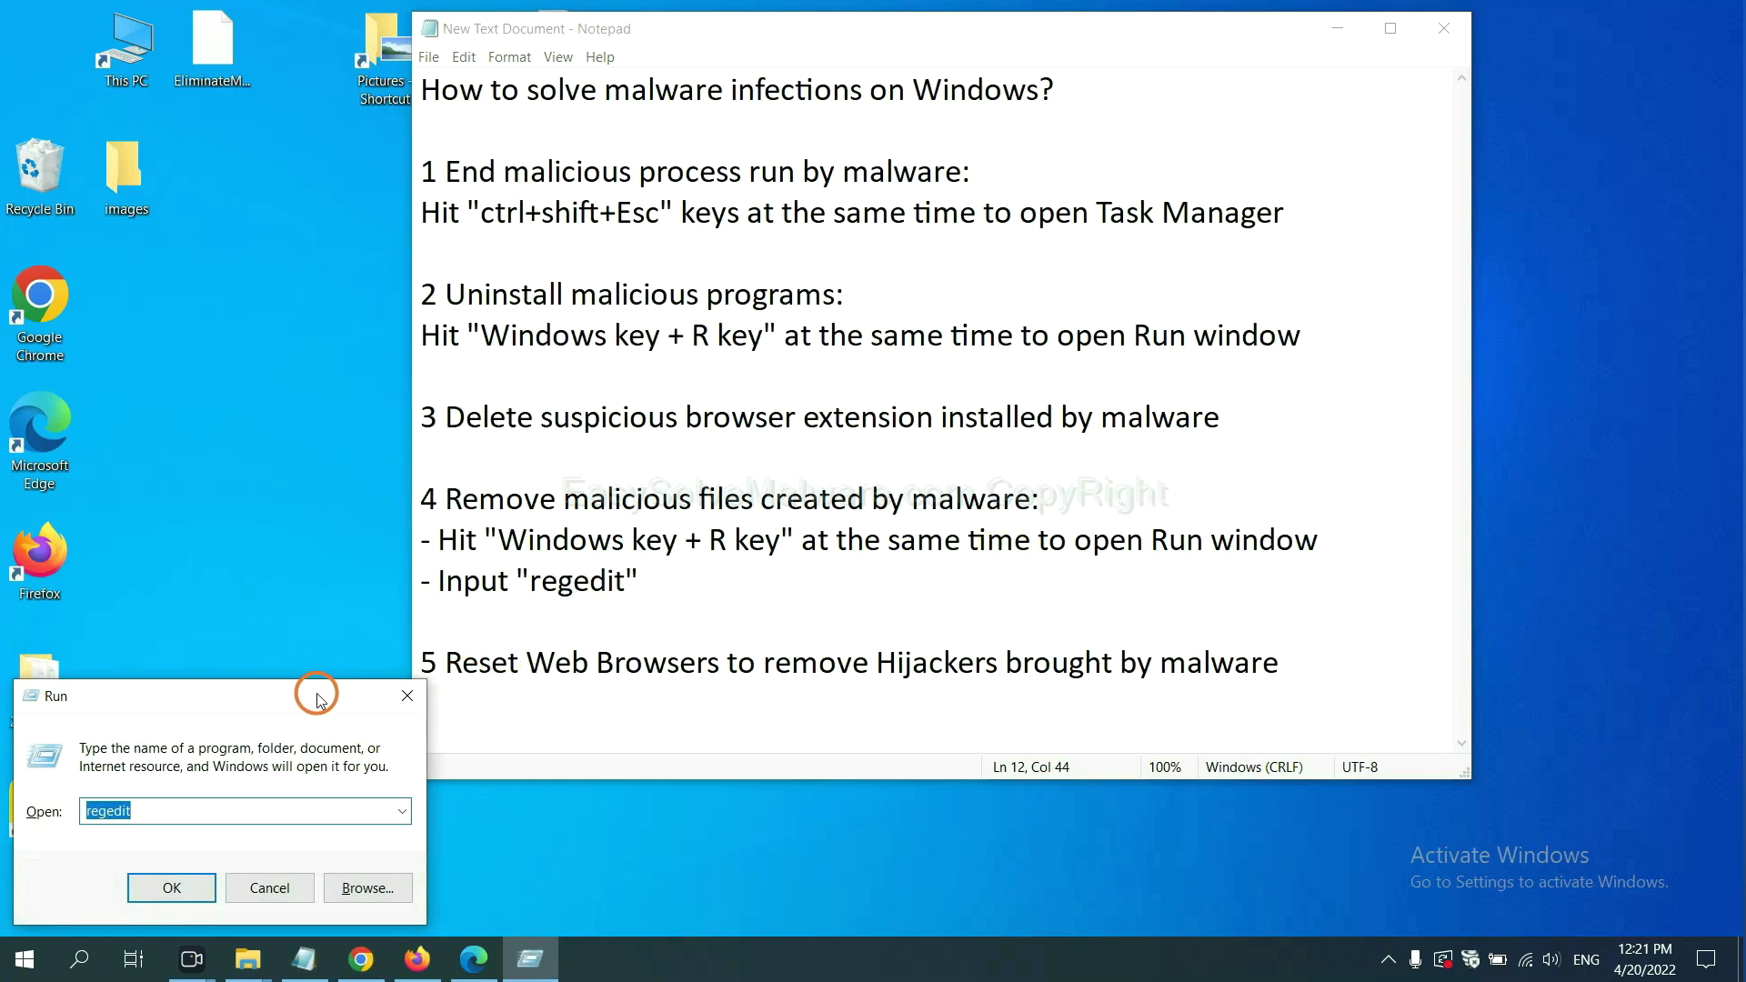
pyautogui.moveTo(425, 690); pyautogui.dragTo(1427, 352)
pyautogui.click(1230, 479)
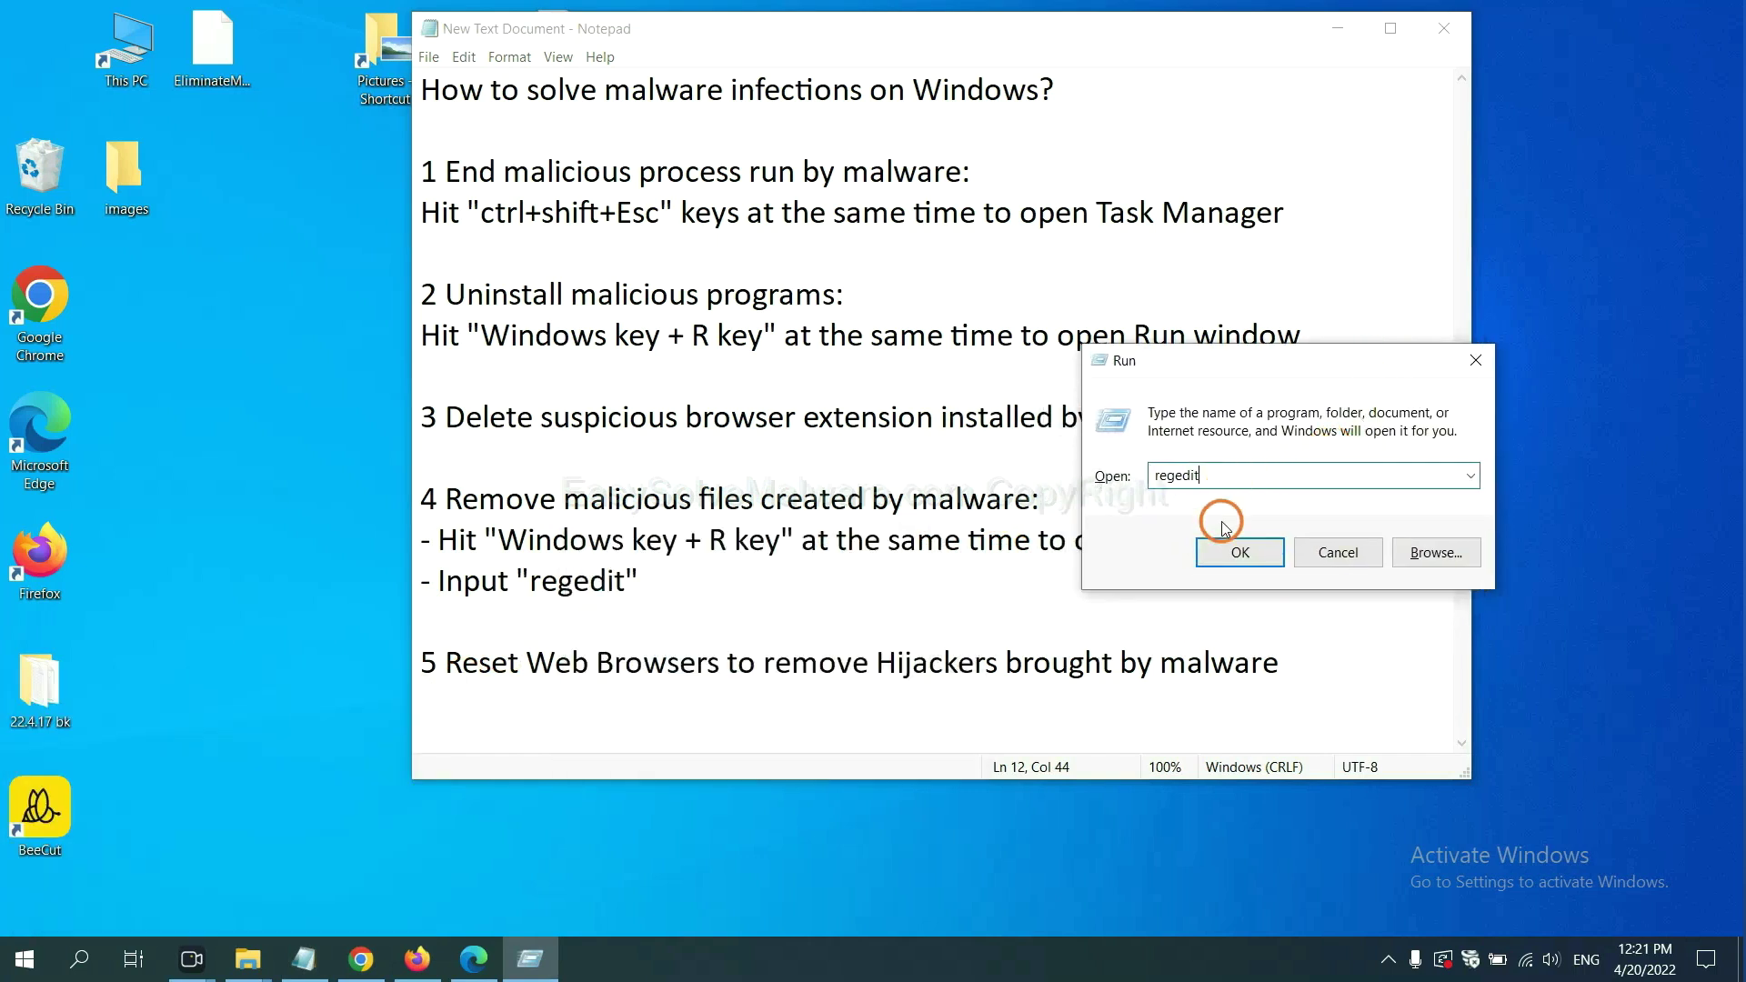
pyautogui.click(1238, 551)
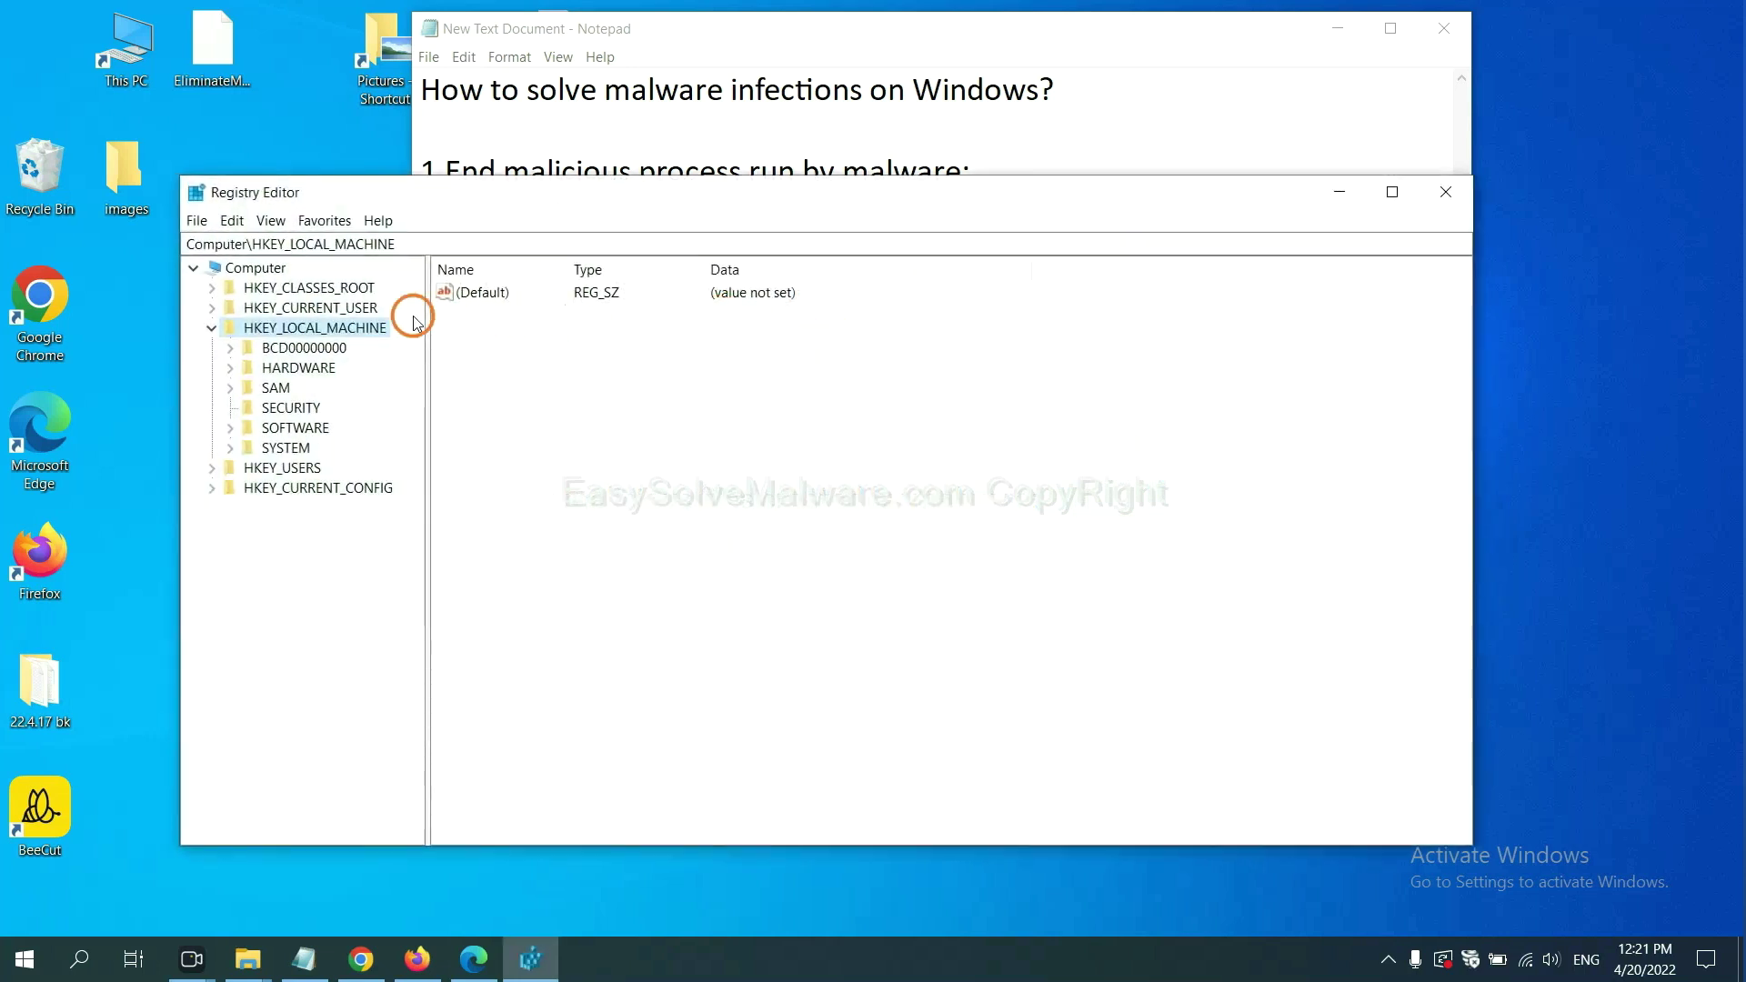
# Step: Search the registry for the BeeCut entry and open the context options of the FEATURE_BROWSER_EMULATION key that contains it
pyautogui.click(241, 223)
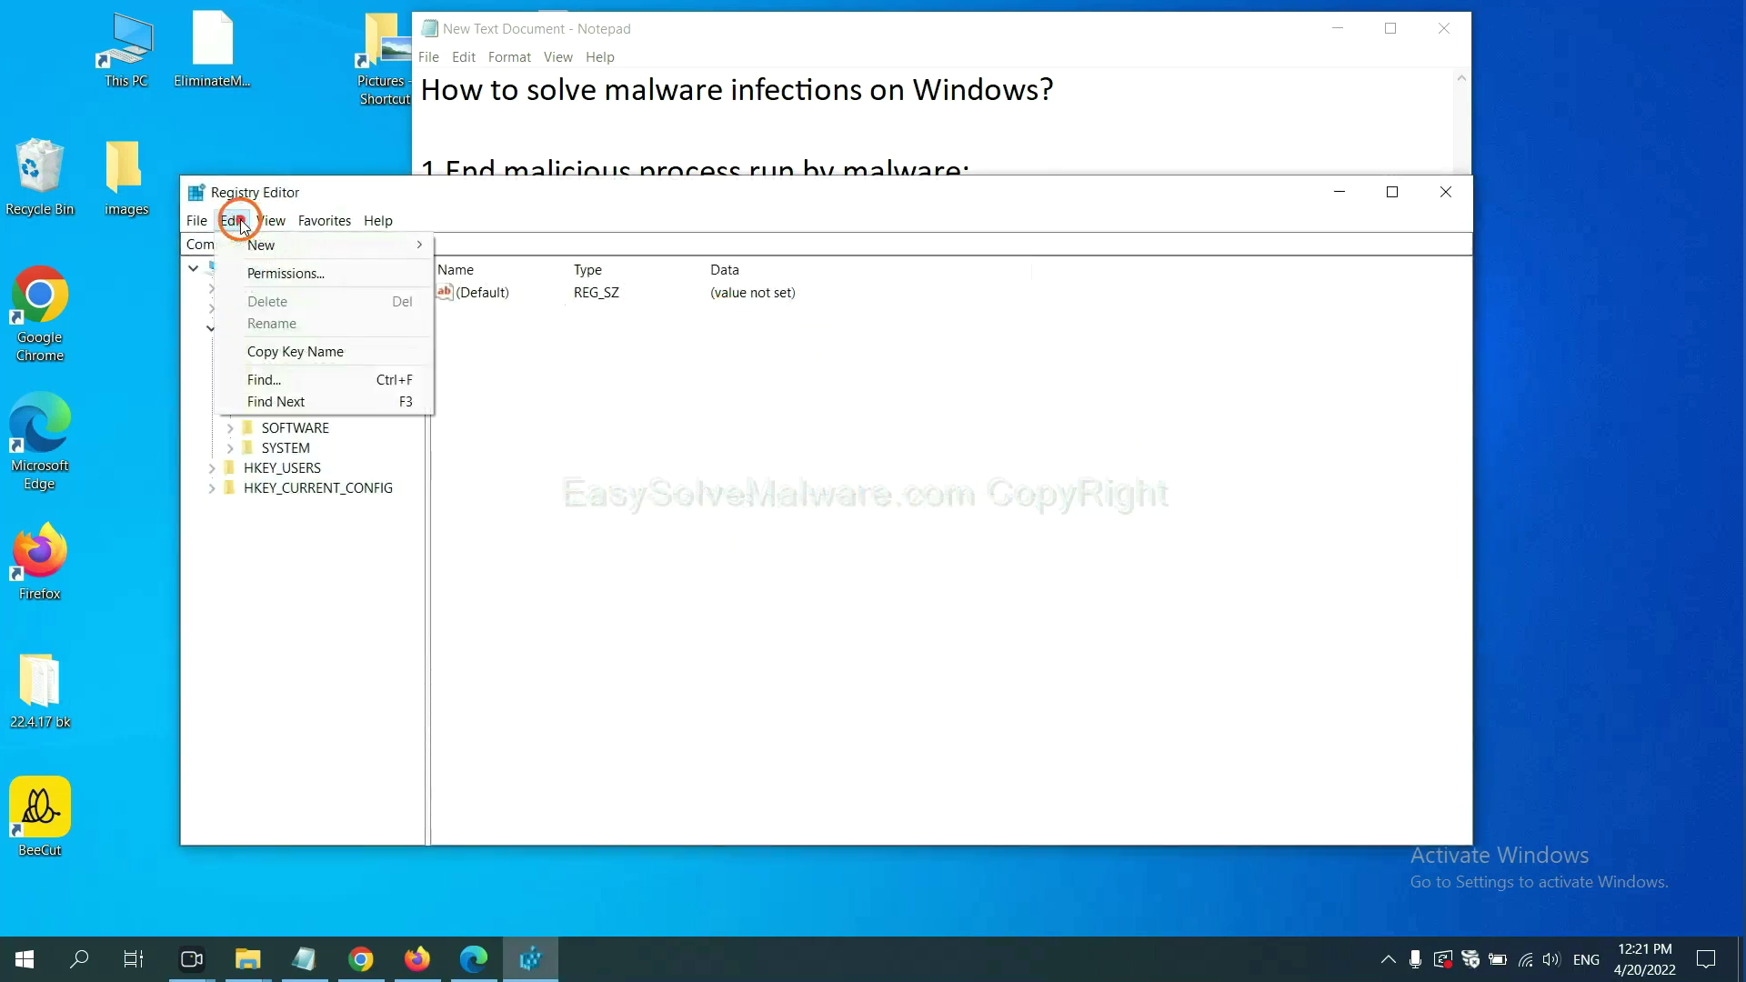
pyautogui.click(306, 380)
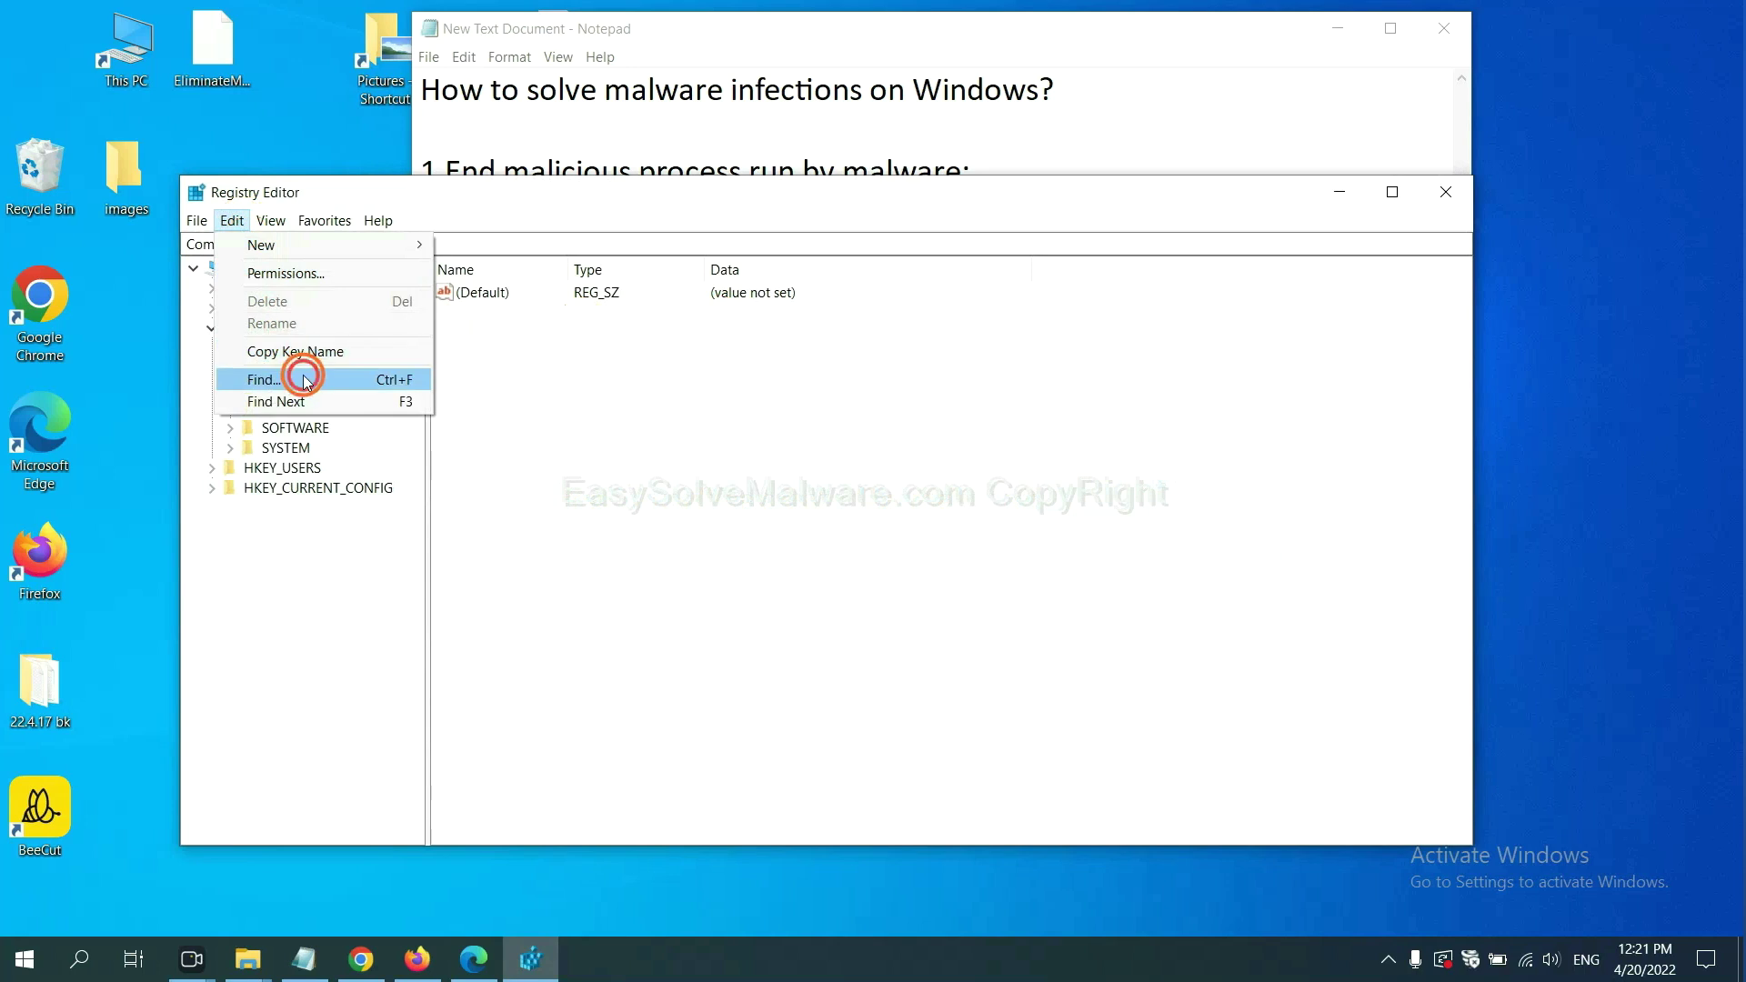
pyautogui.moveTo(496, 289); pyautogui.dragTo(666, 330)
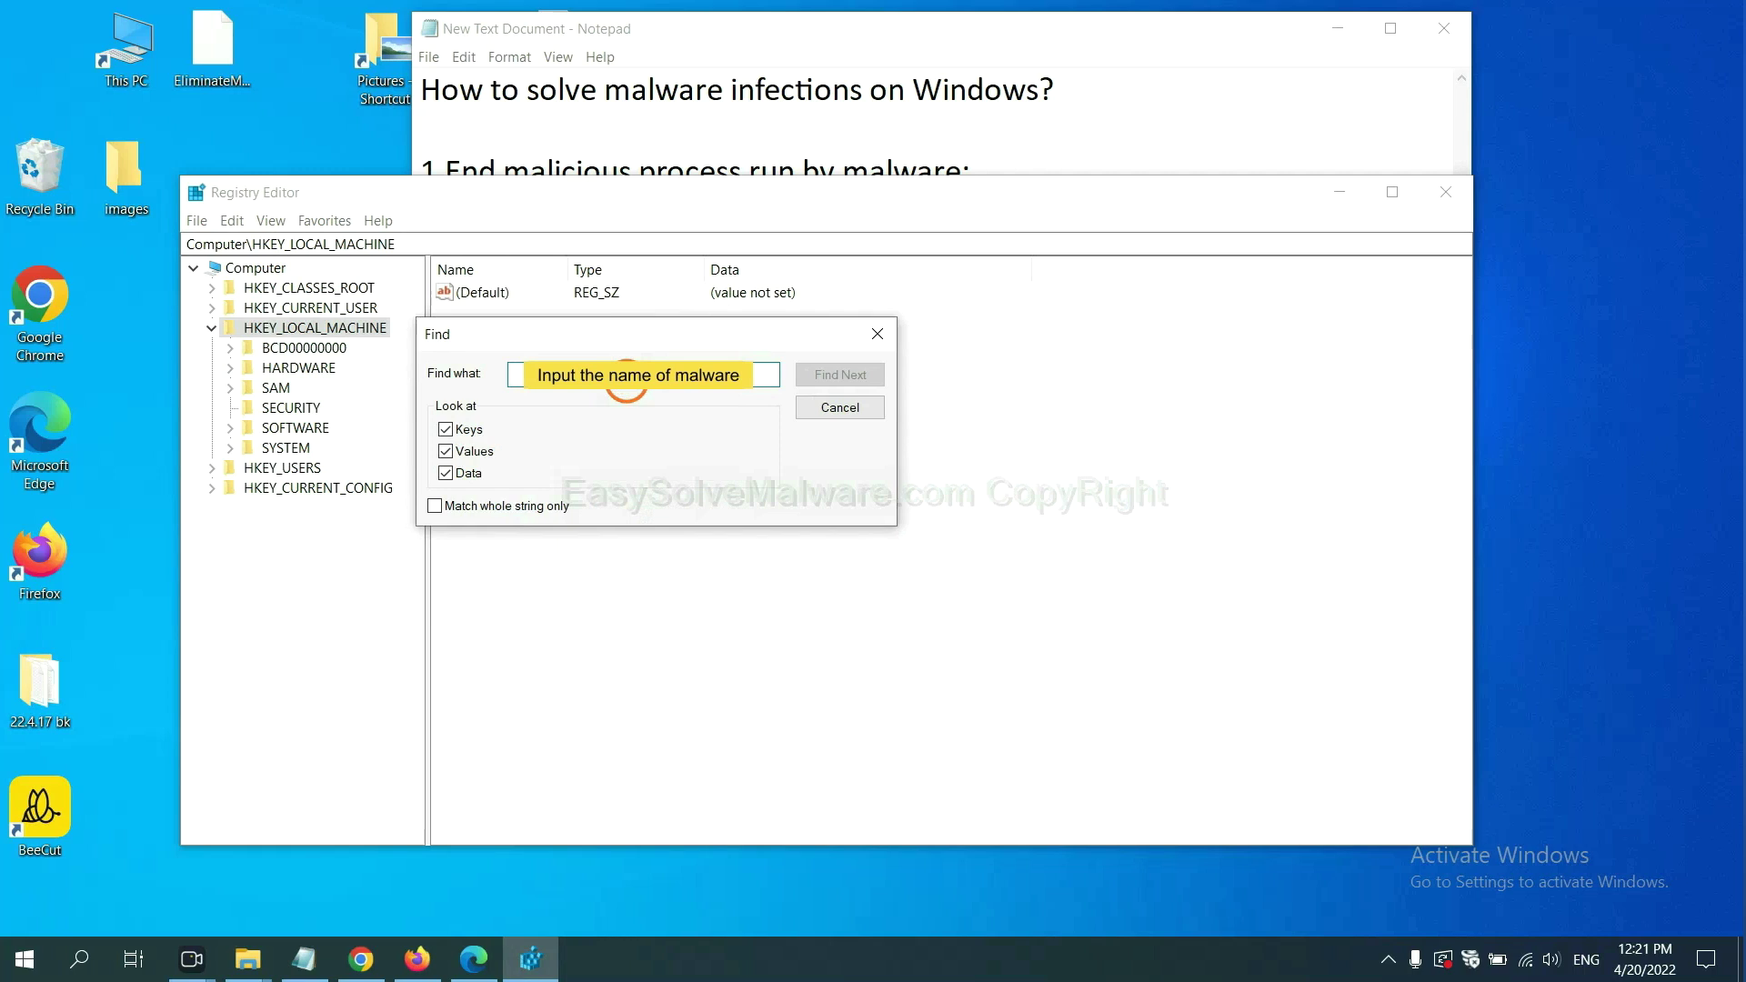
pyautogui.write('e')
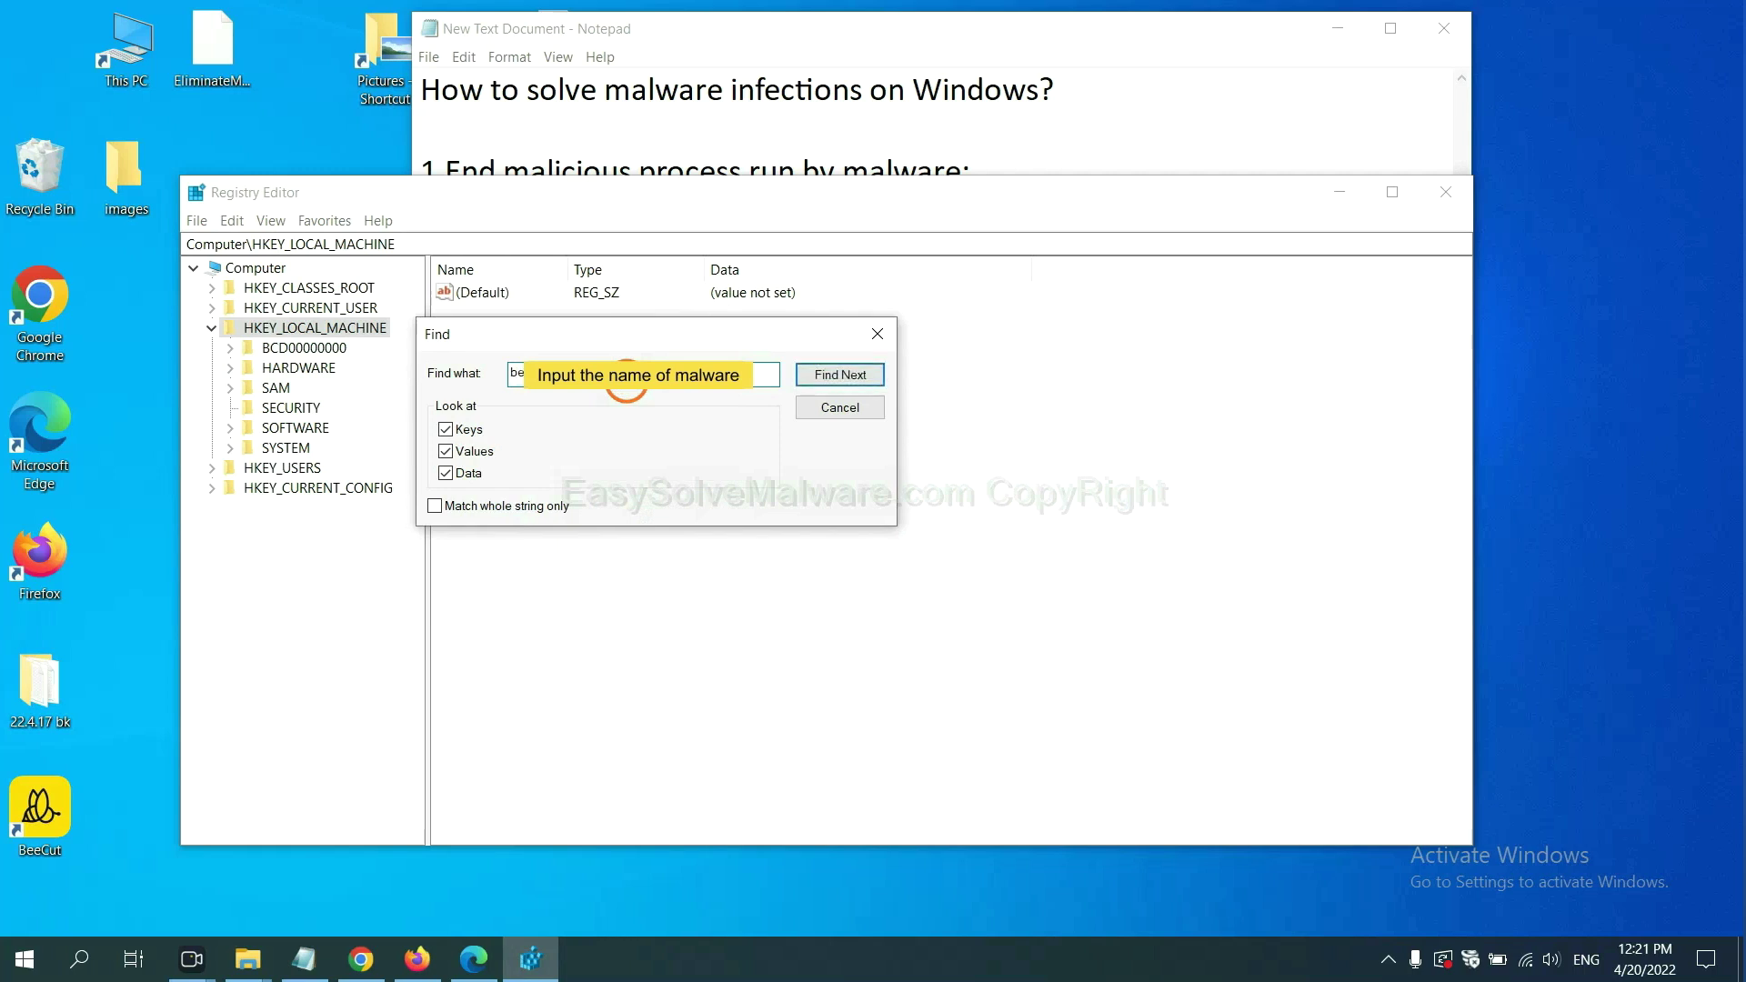
pyautogui.click(832, 376)
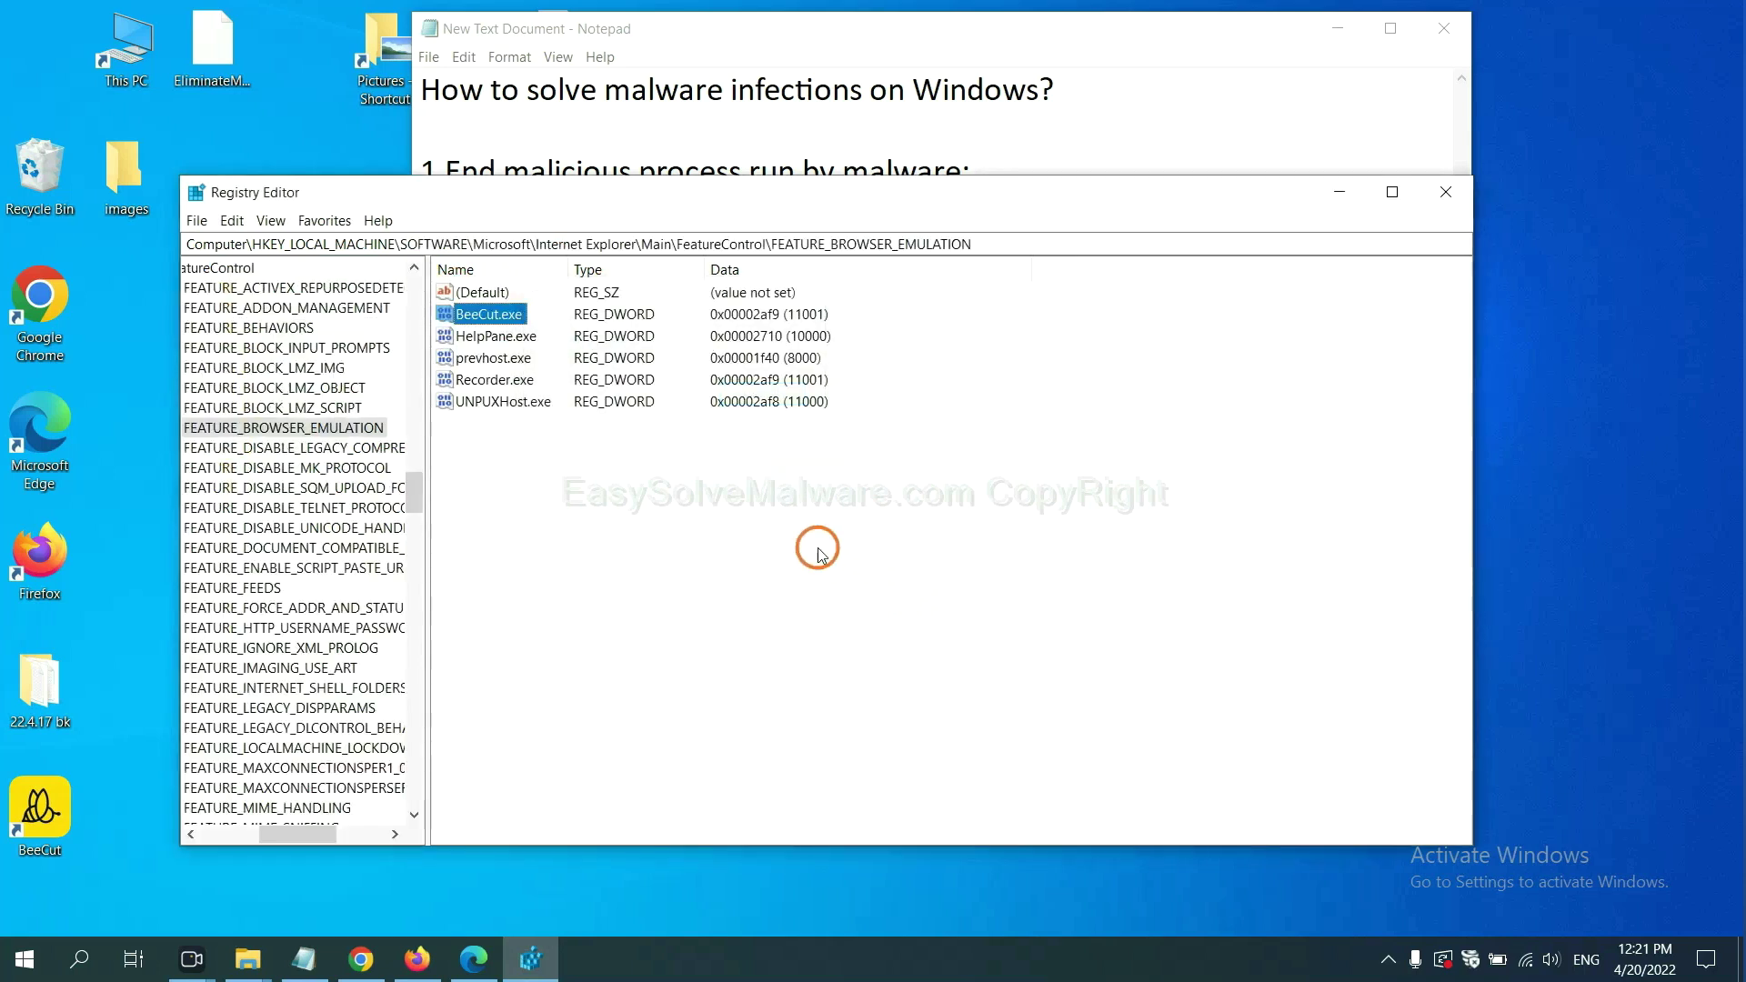
pyautogui.moveTo(292, 835); pyautogui.dragTo(278, 828)
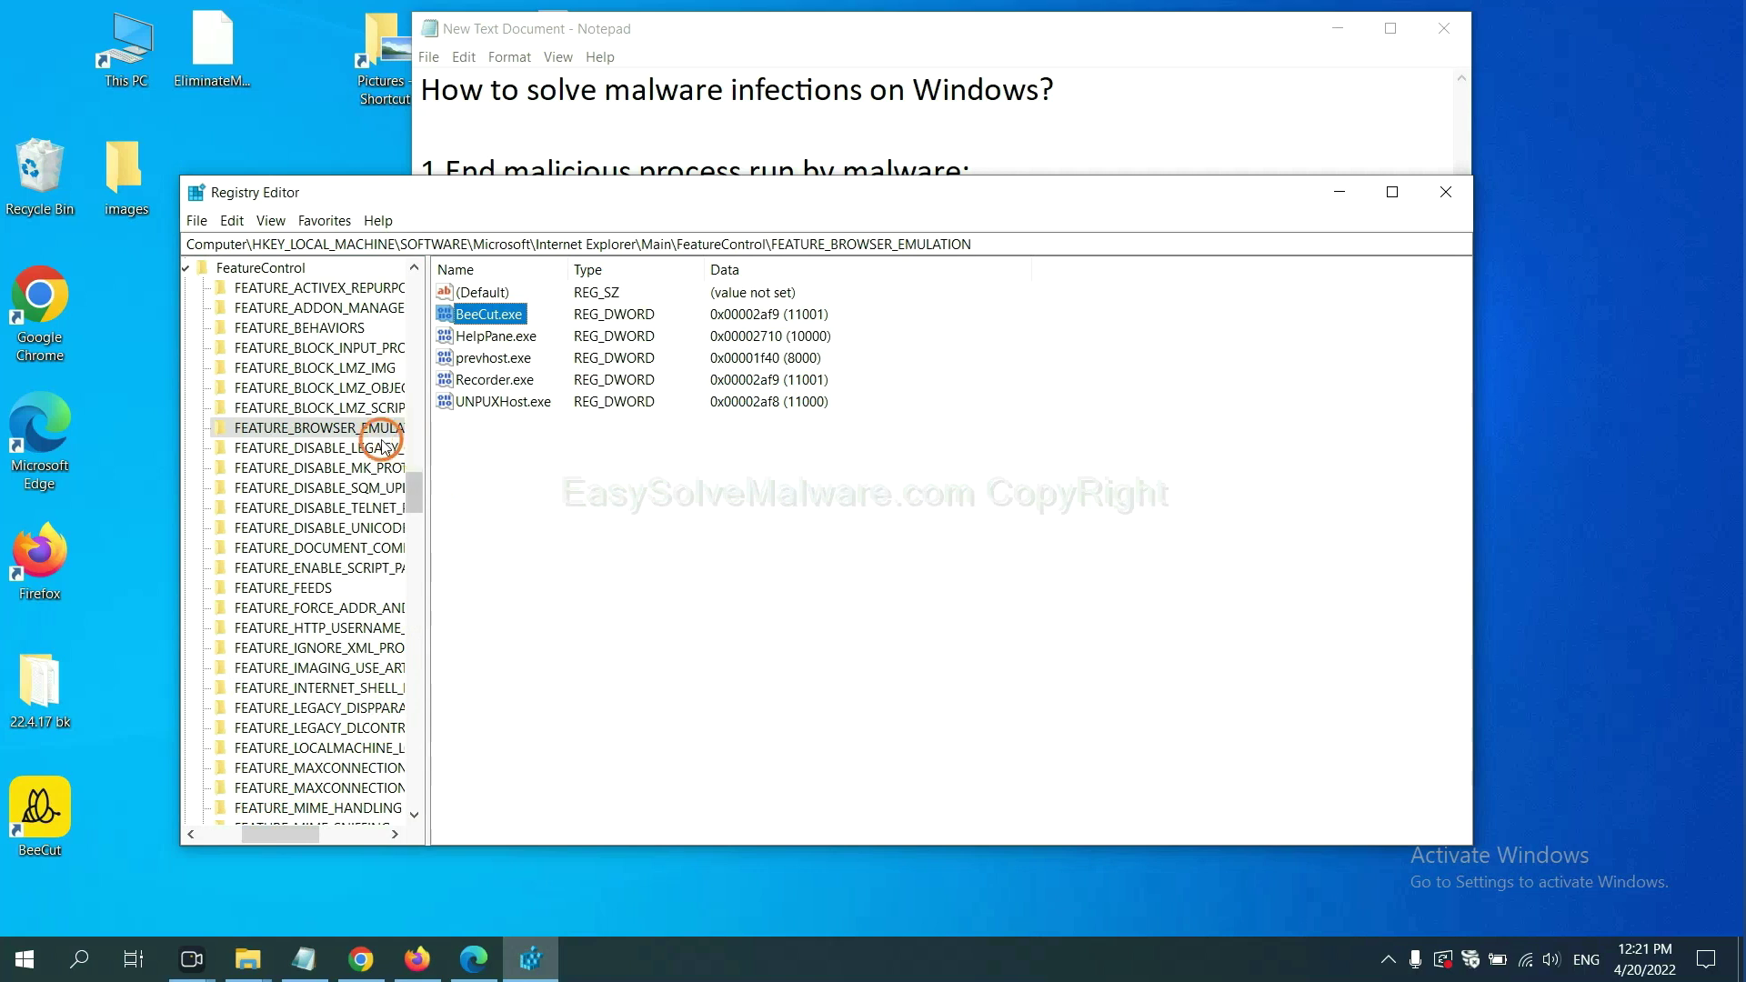
pyautogui.rightClick(352, 430)
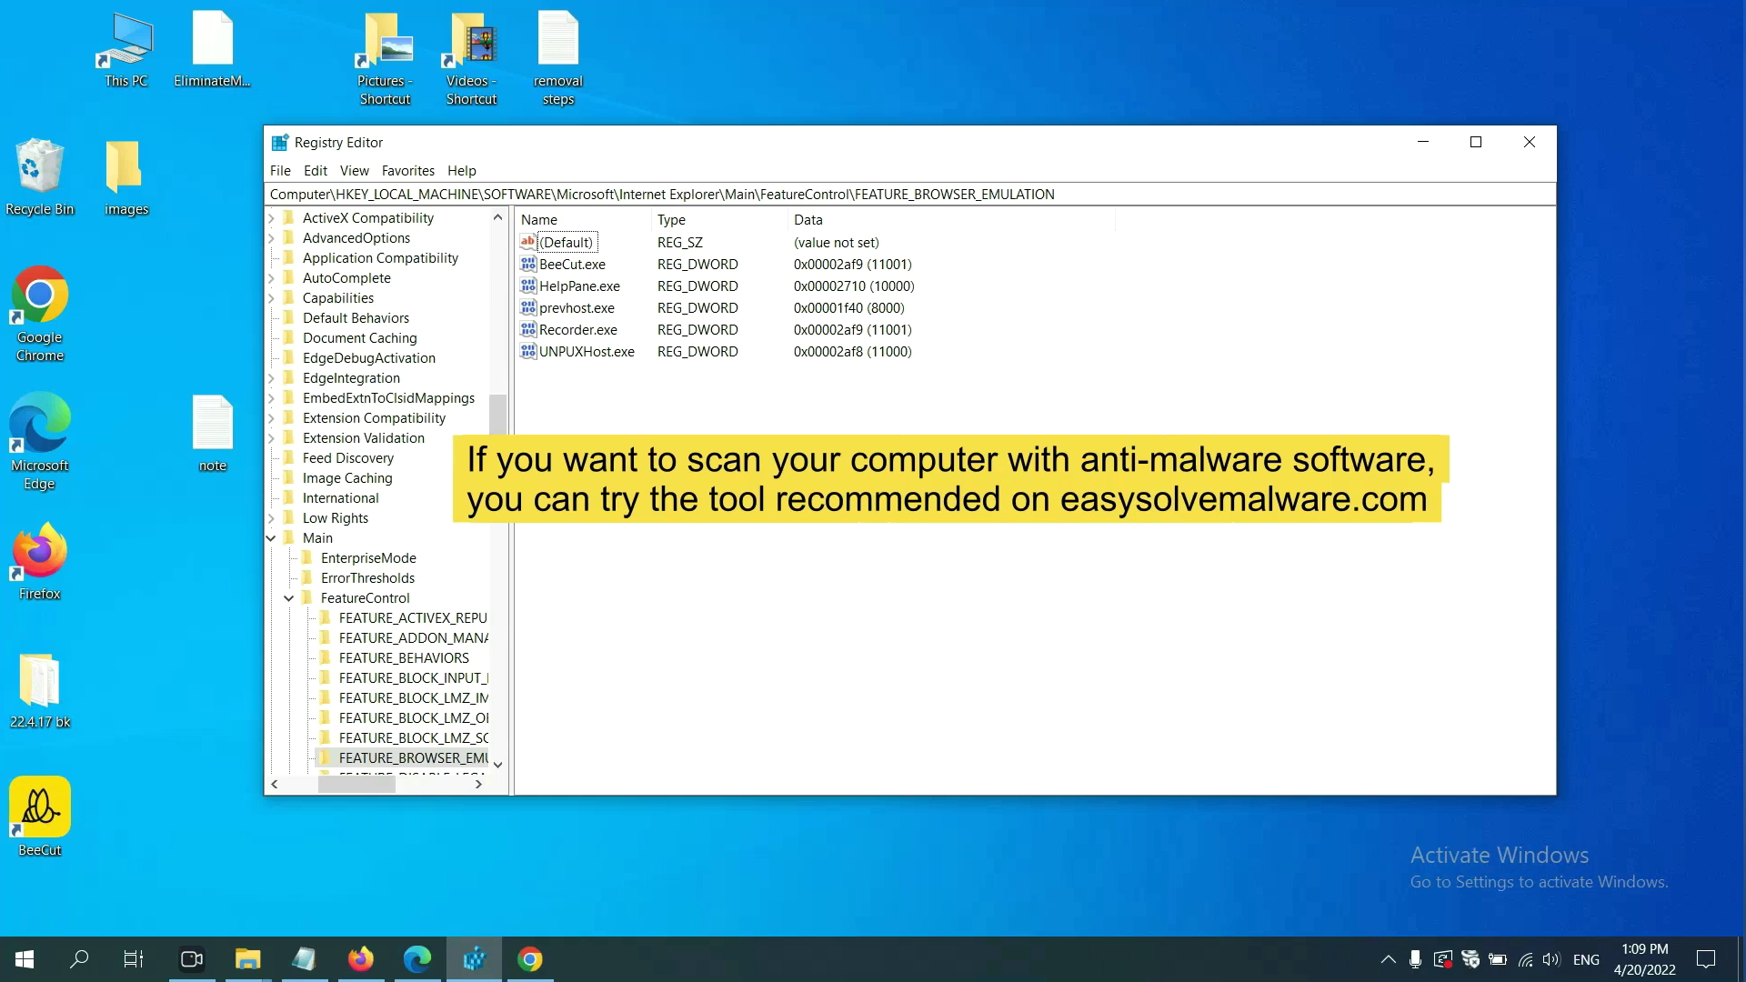
# Step: Switch to Chrome and look through the easysolvemalware.com page with the removal steps and the SpyHunter downloads
pyautogui.click(542, 967)
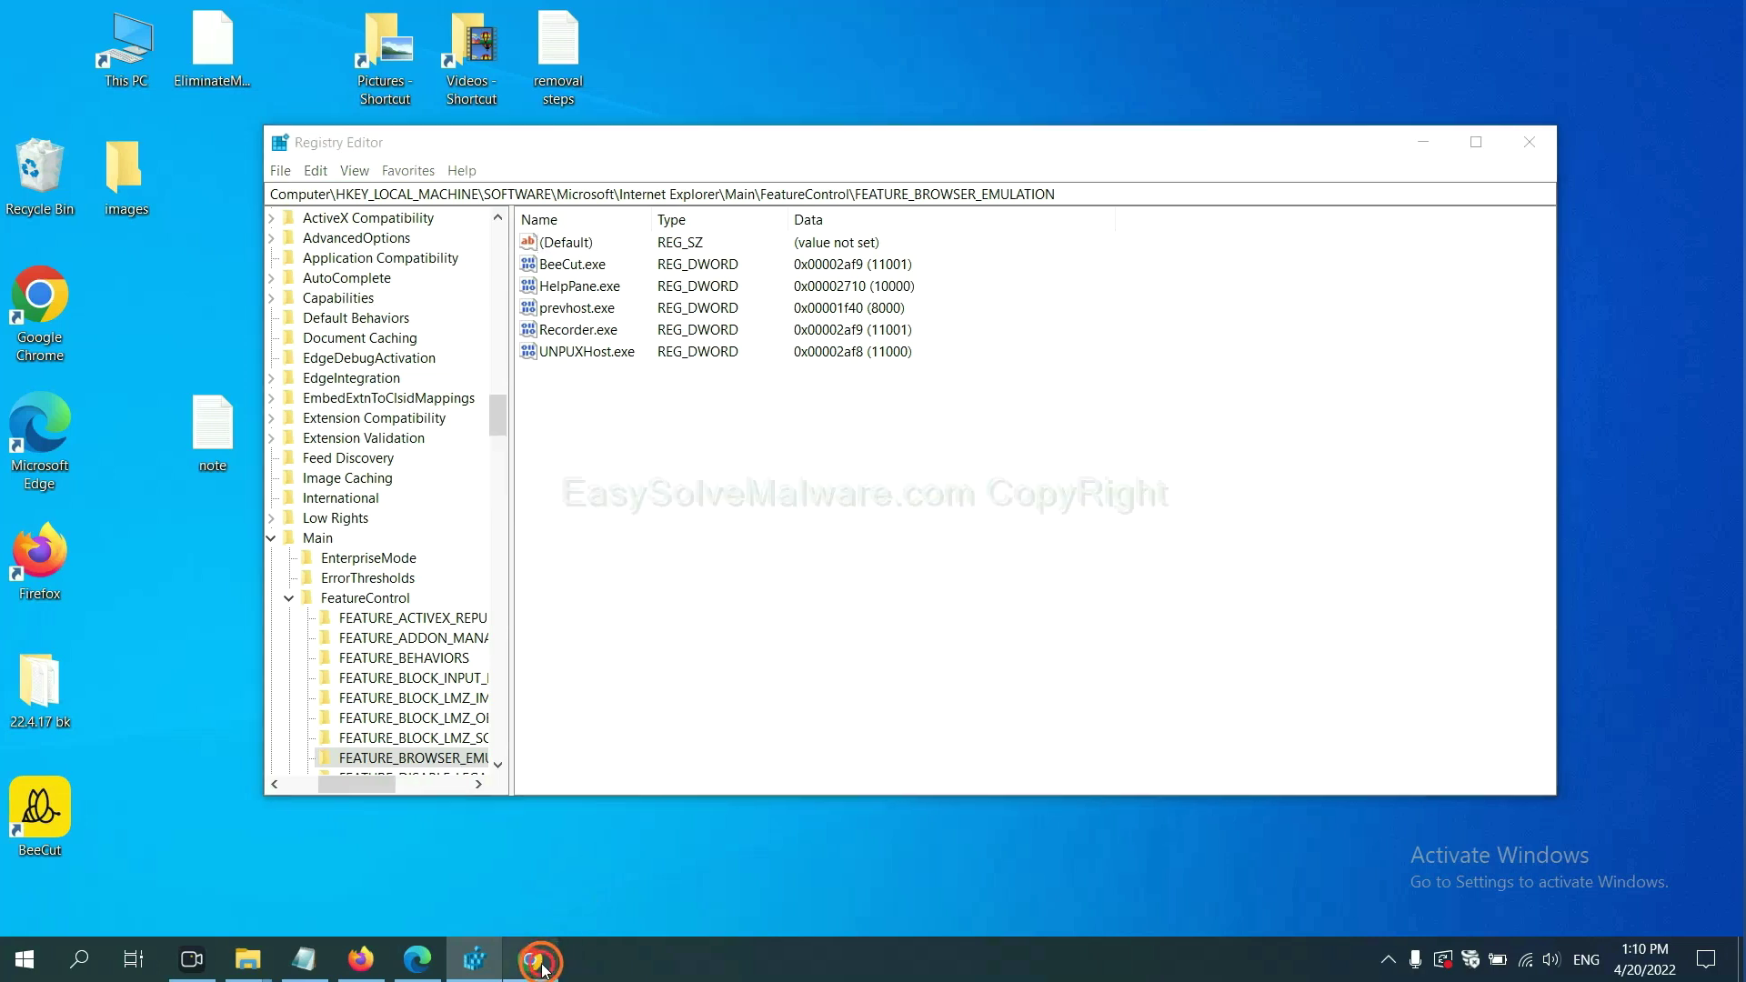
pyautogui.scroll(-1, 1268, 618)
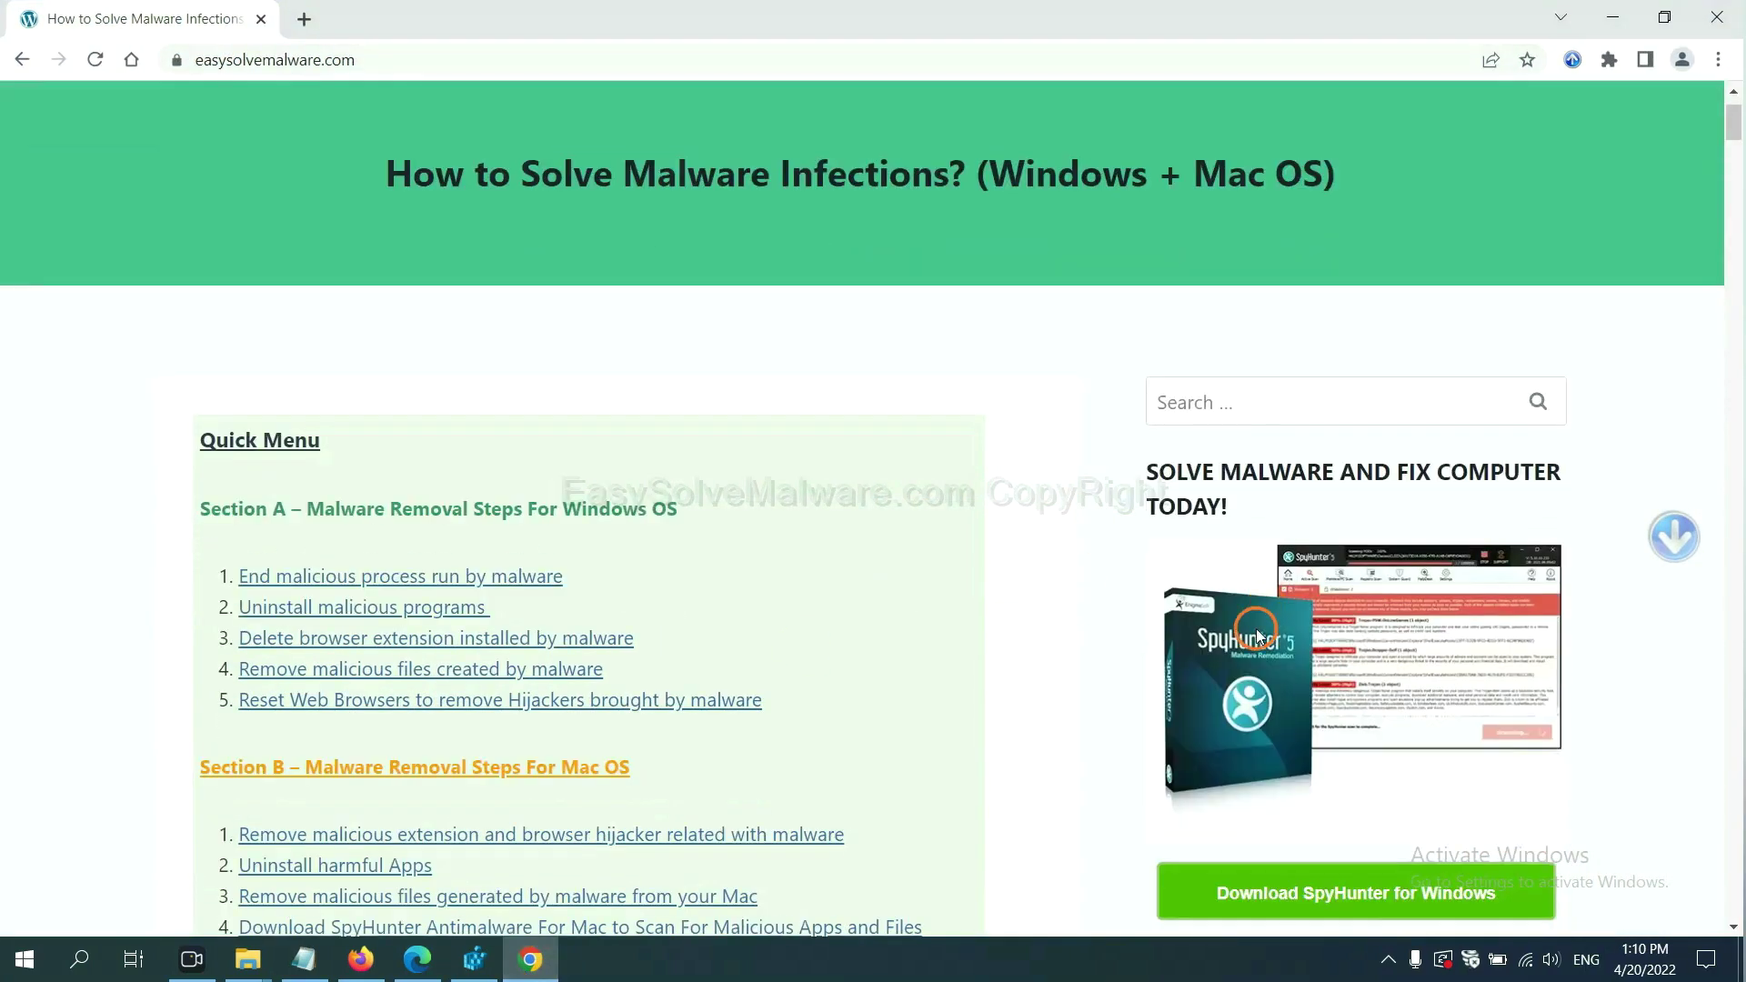
pyautogui.scroll(1, 1258, 634)
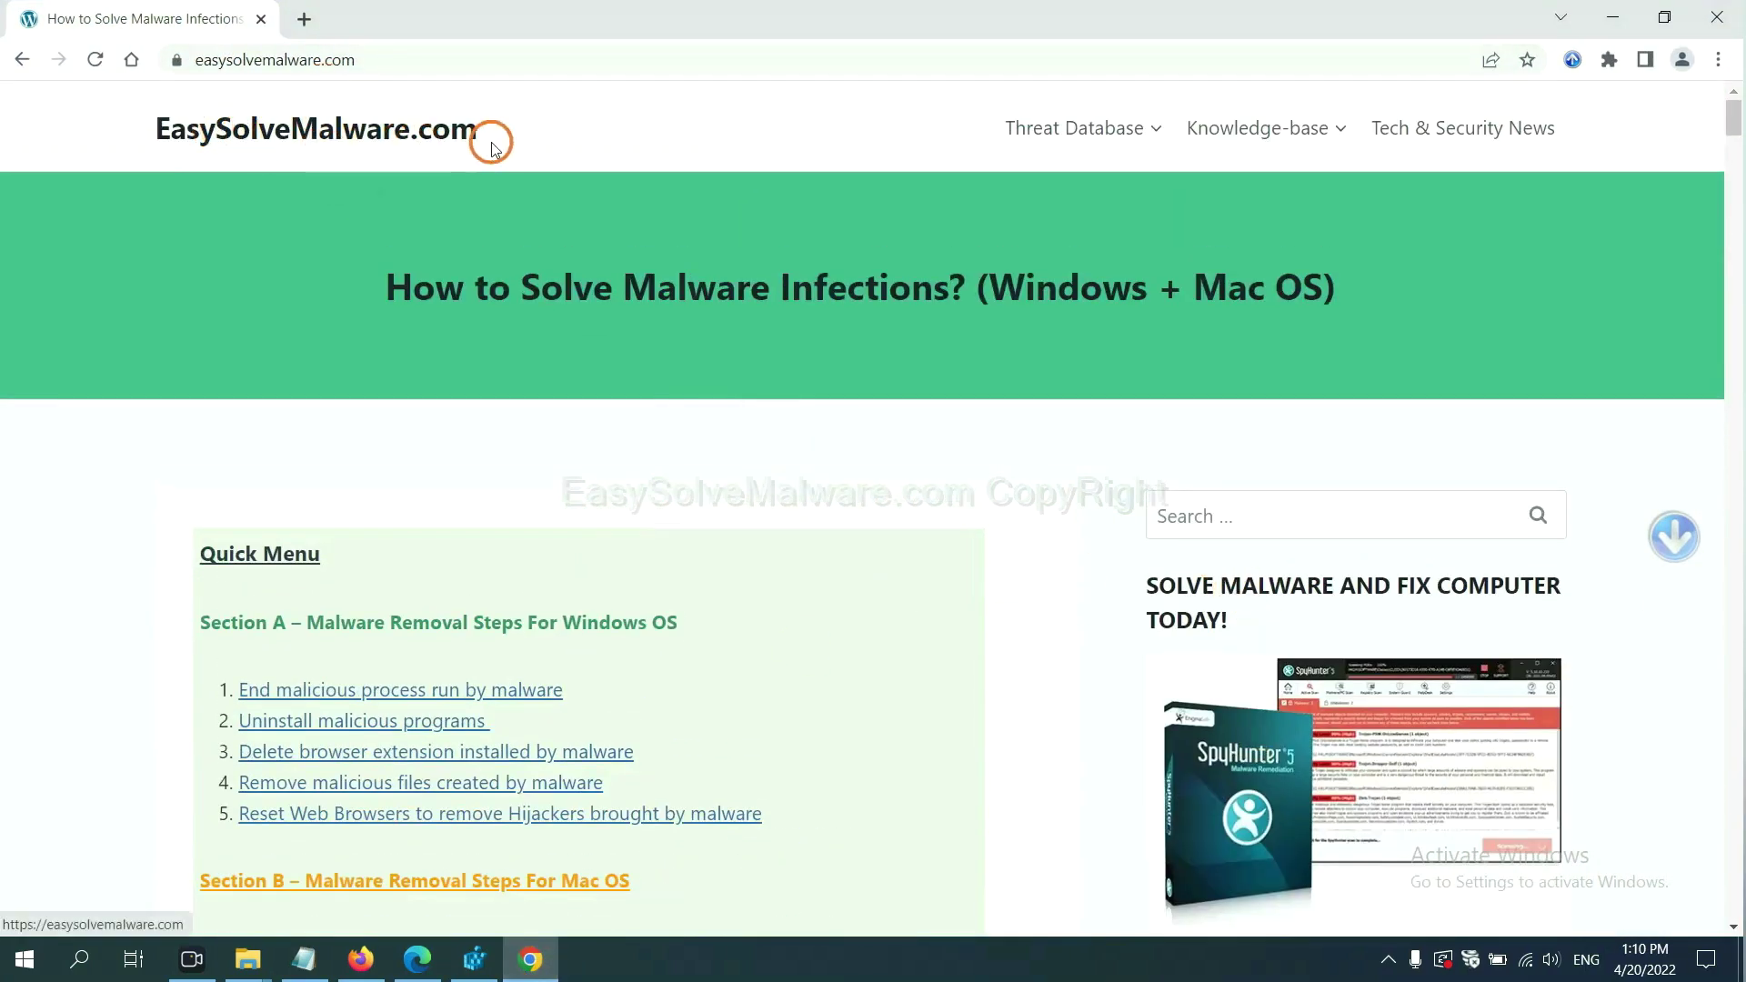
pyautogui.scroll(-3, 1318, 500)
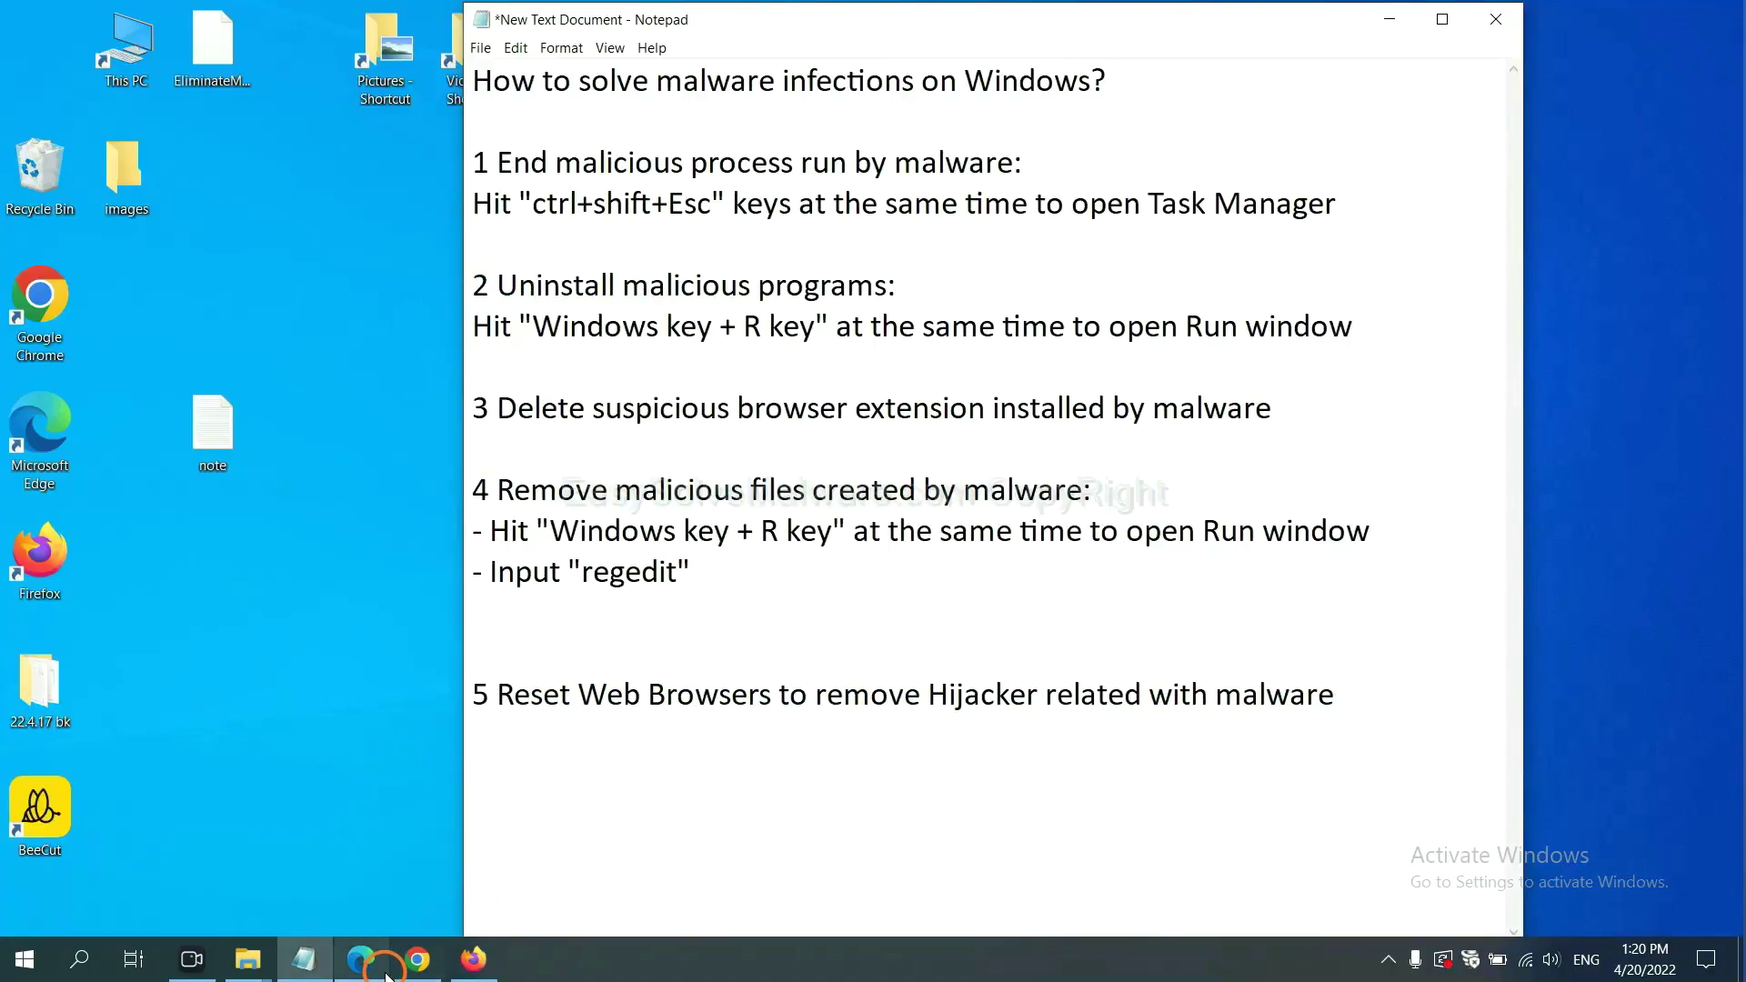
# Step: Switch to Chrome, search its settings for "reset" and bring up the dialog for restoring settings to their original defaults
pyautogui.click(411, 962)
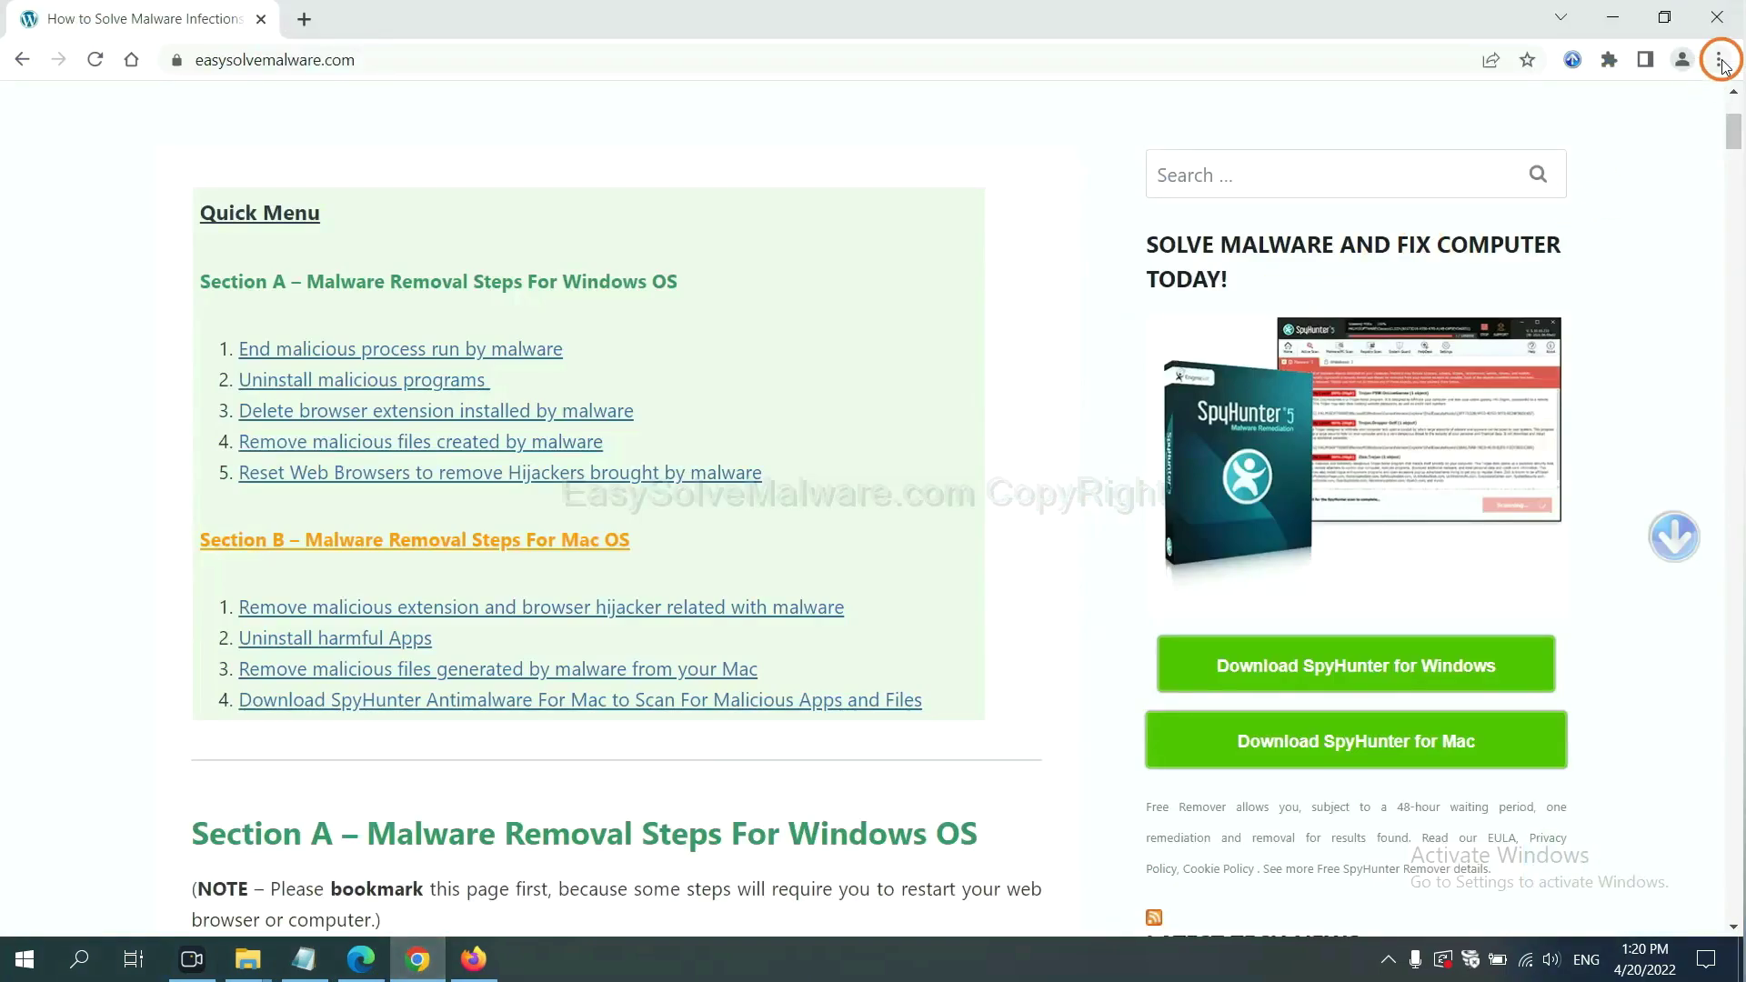
pyautogui.click(1719, 60)
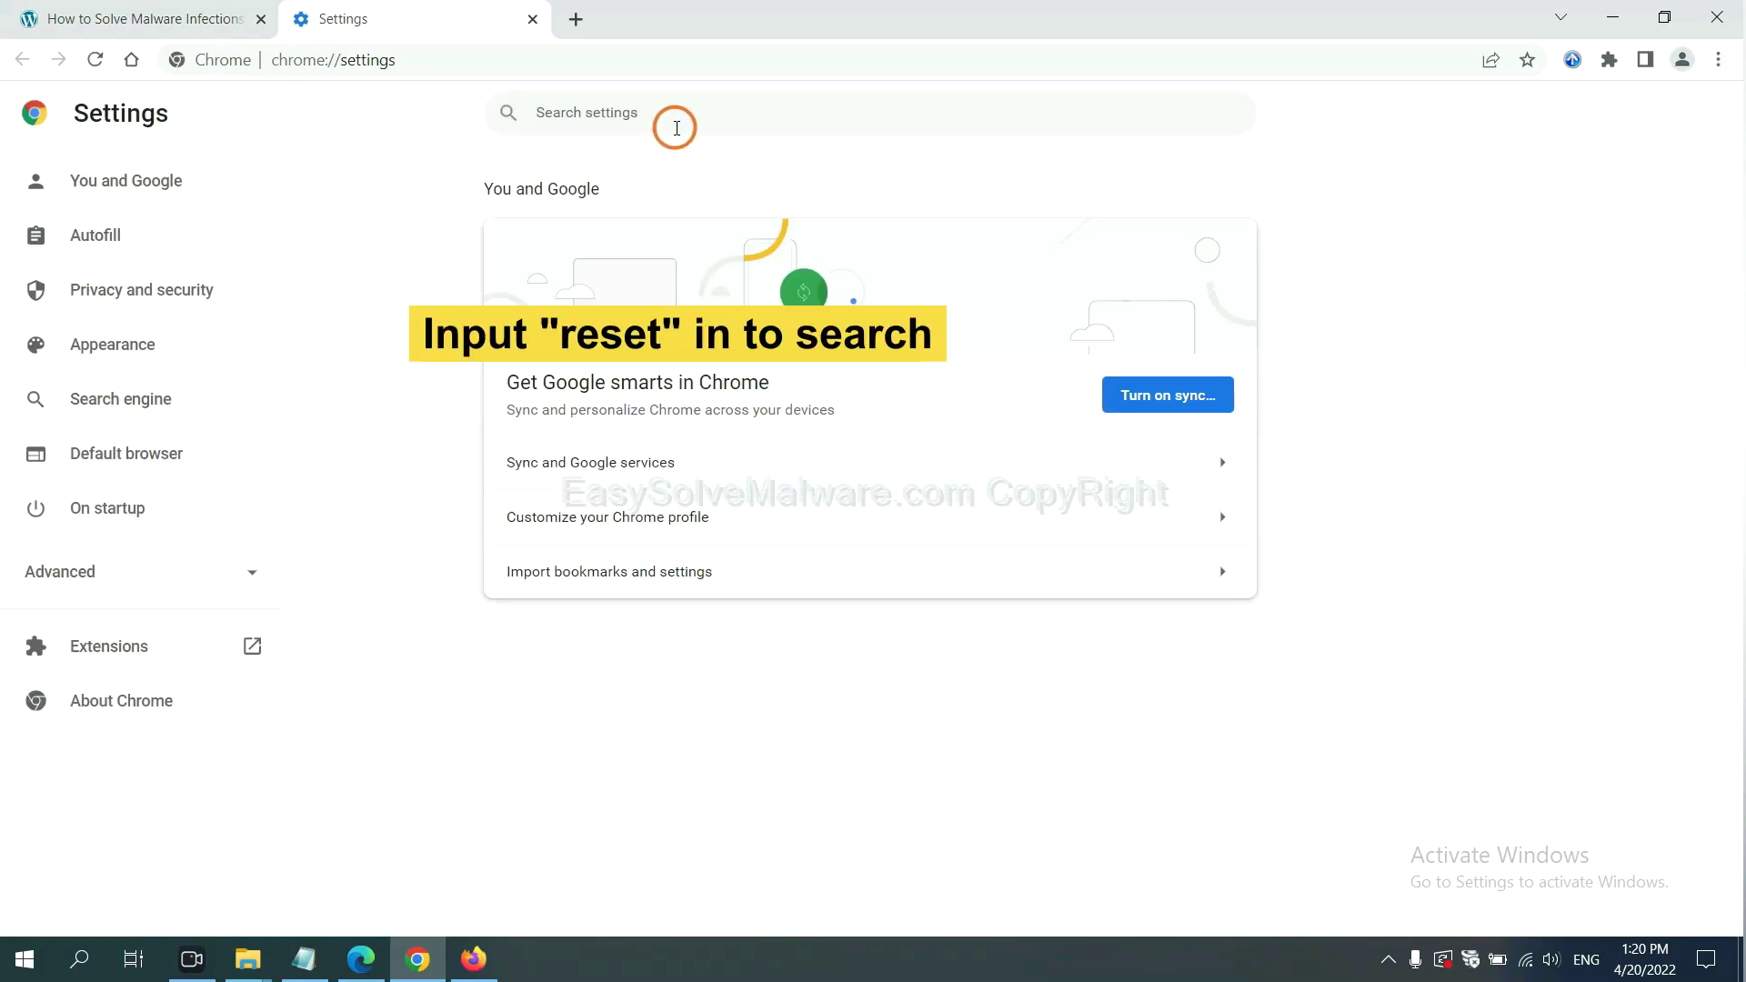
pyautogui.write('reset')
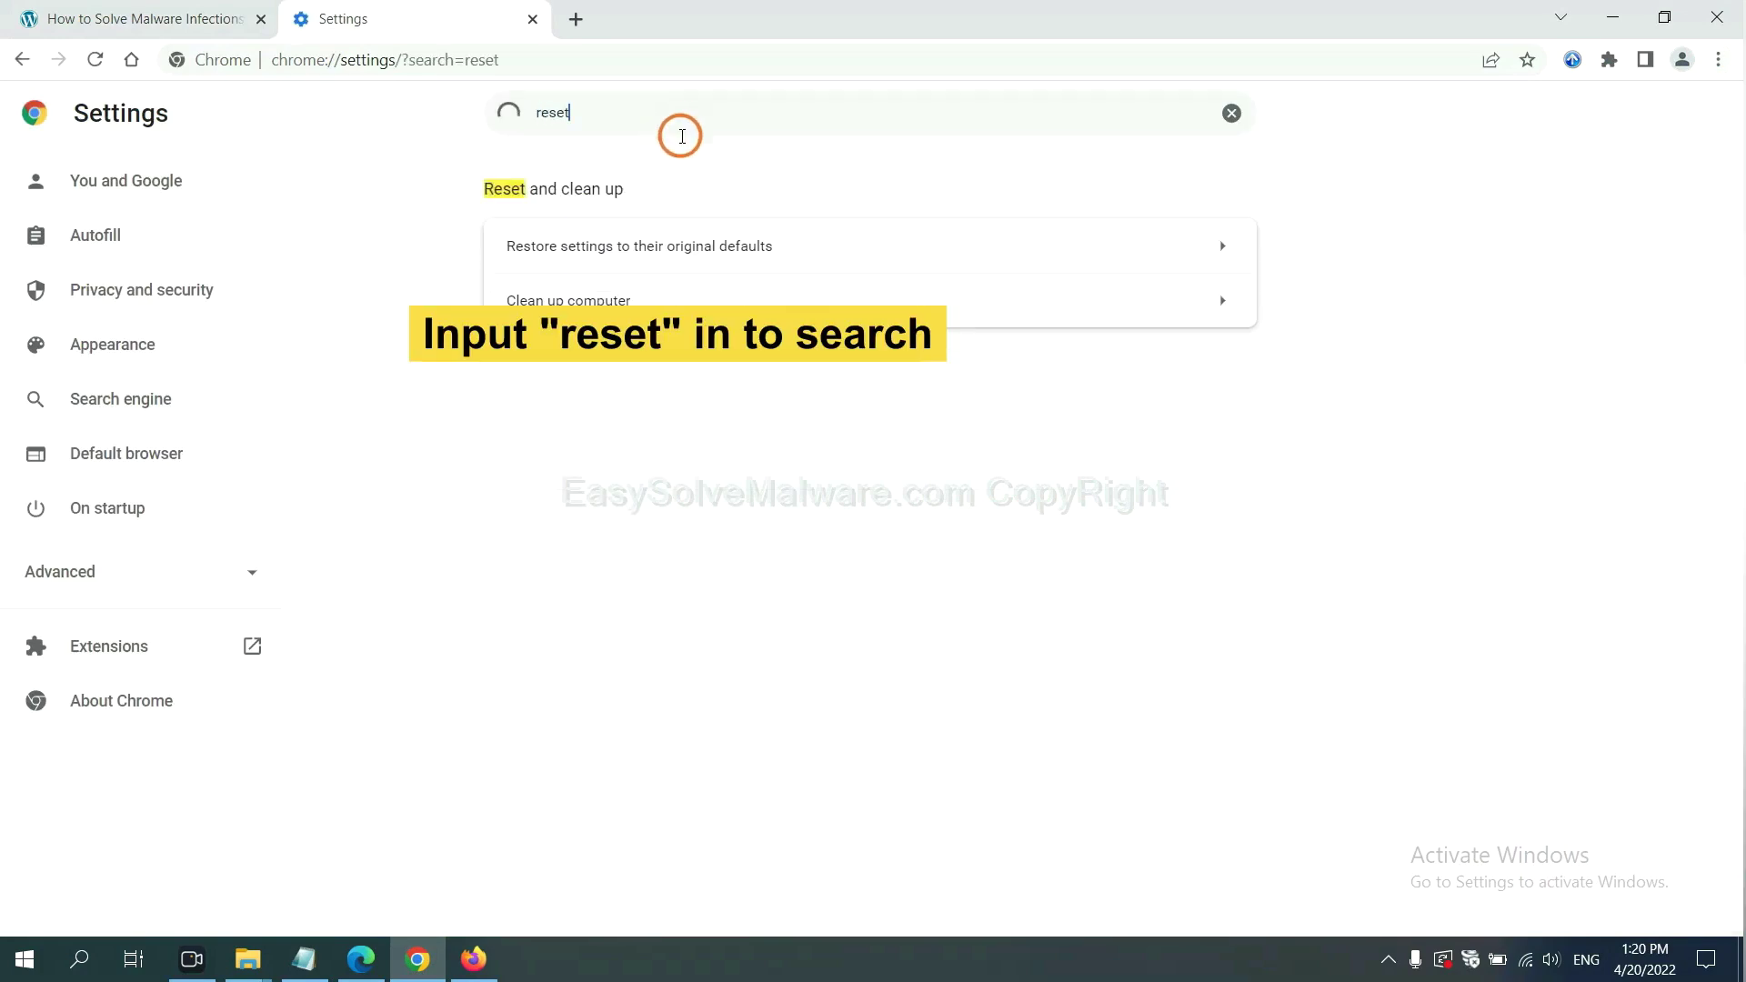
pyautogui.click(747, 250)
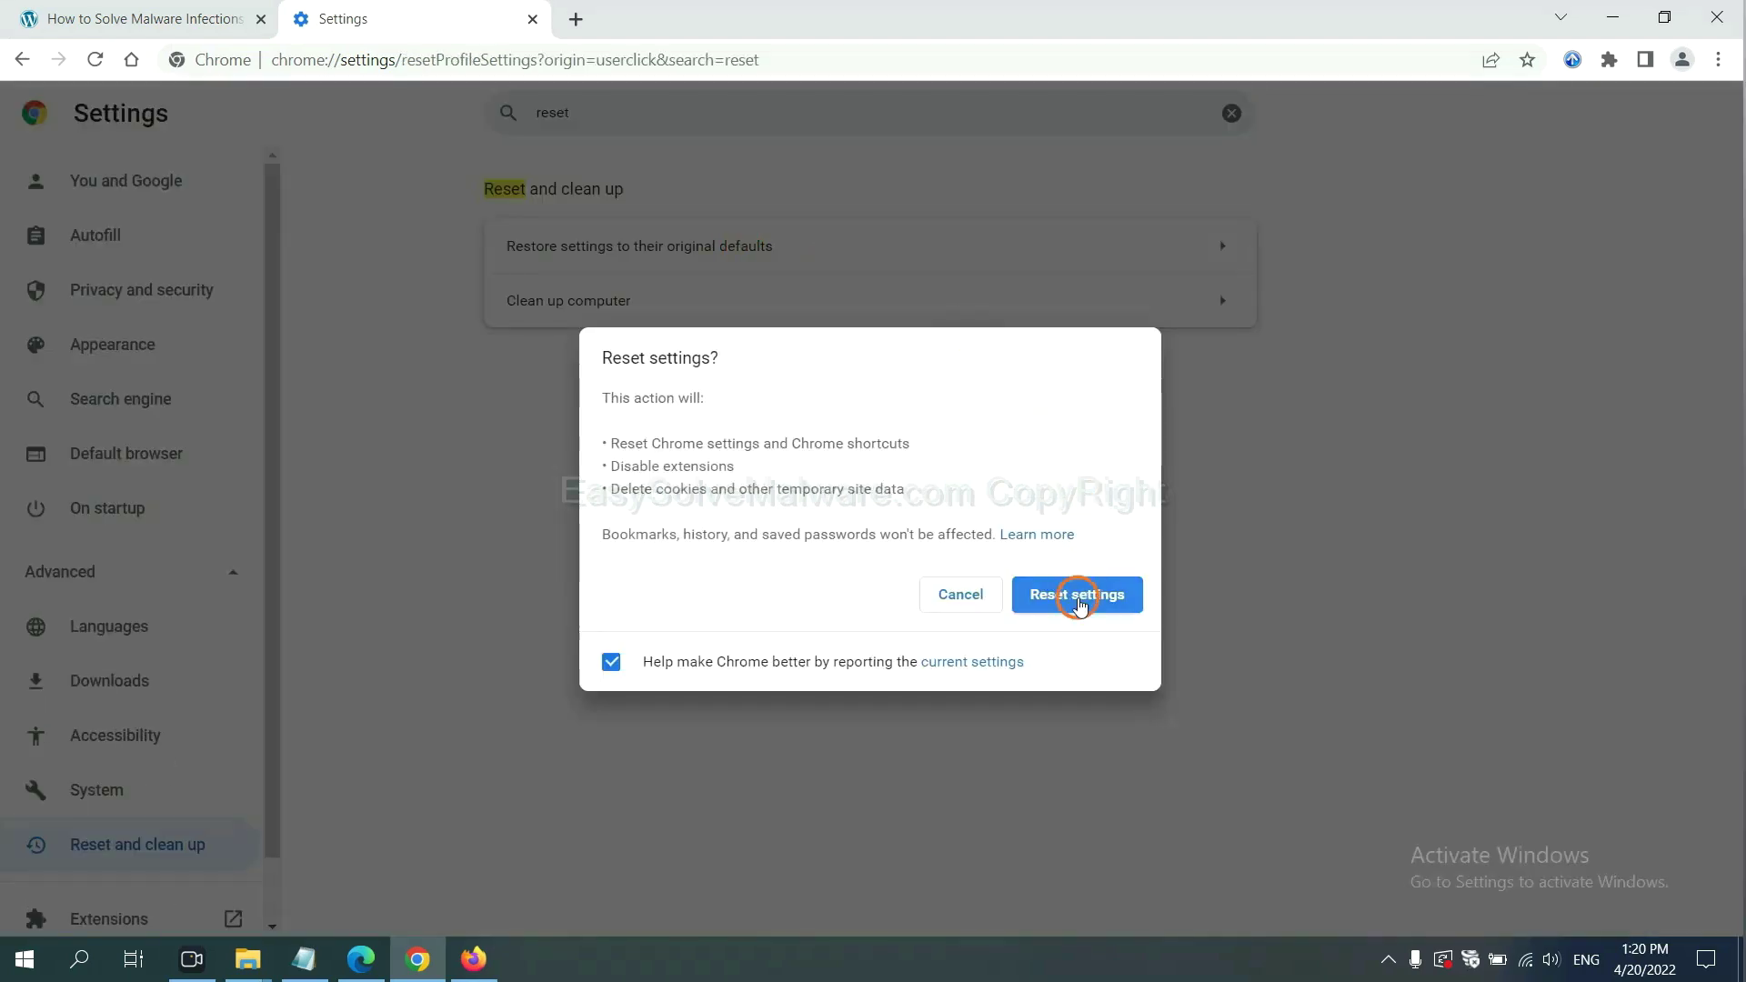
# Step: Switch to Firefox, open its troubleshooting information and bring up the Refresh Firefox dialog for restoring default settings
pyautogui.click(474, 958)
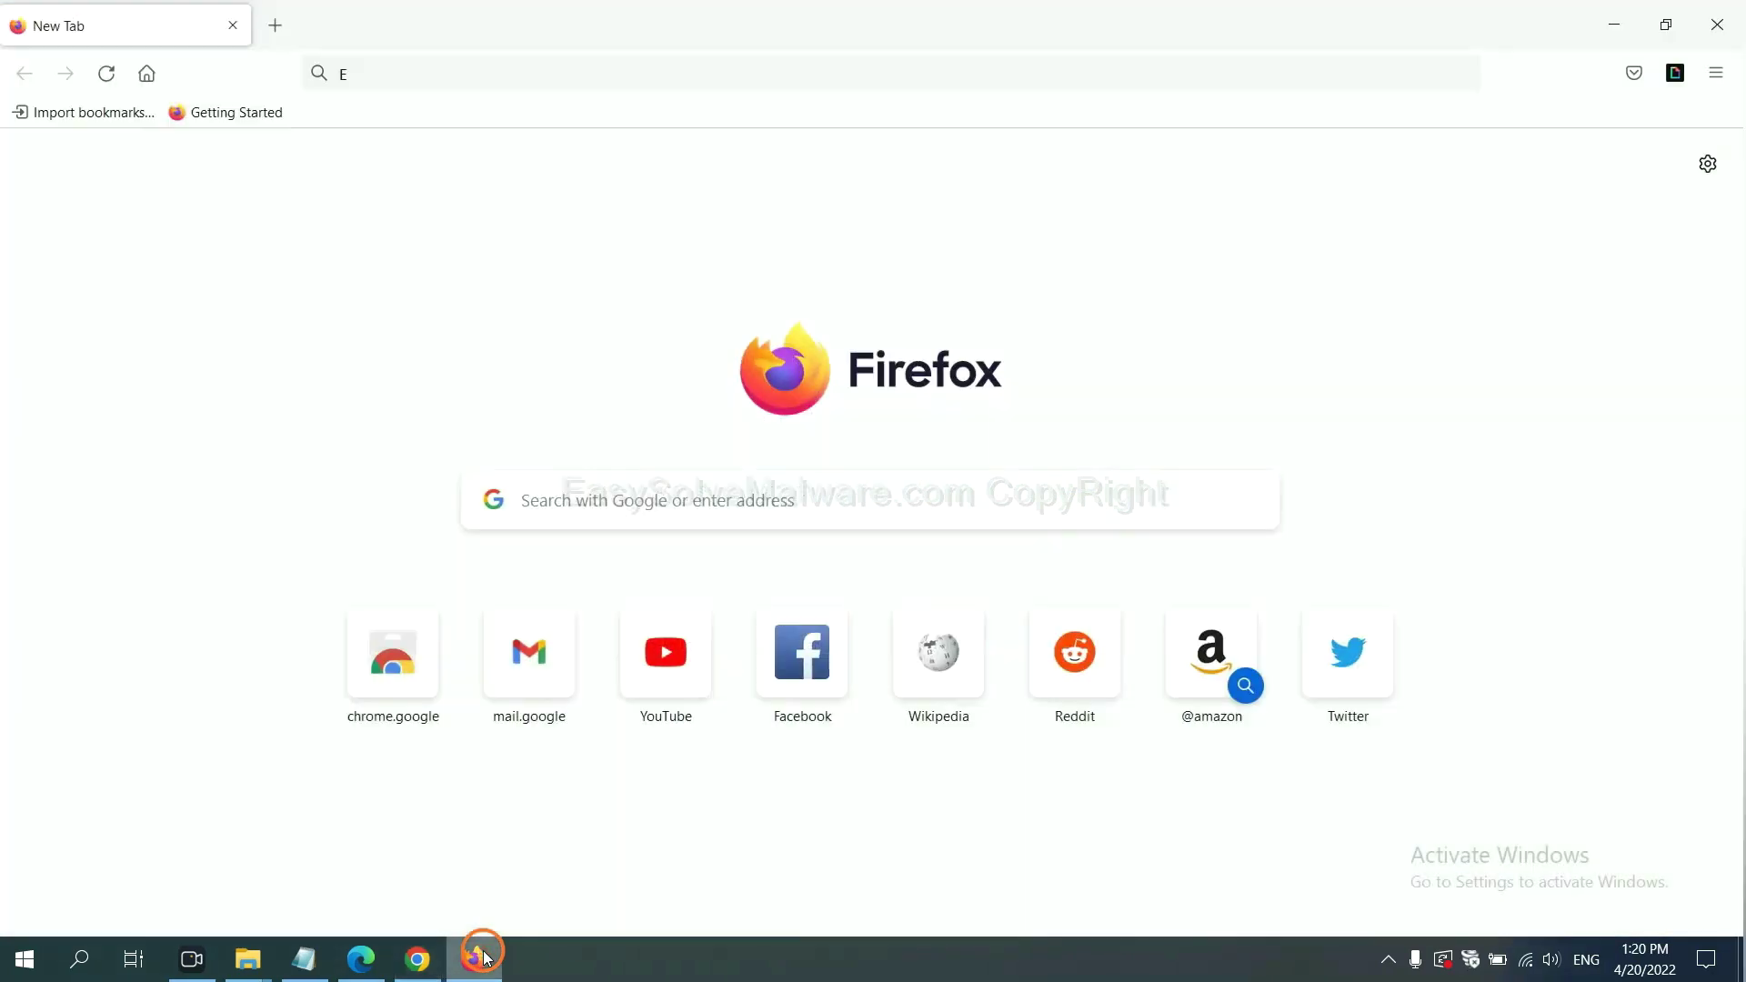
pyautogui.click(1715, 80)
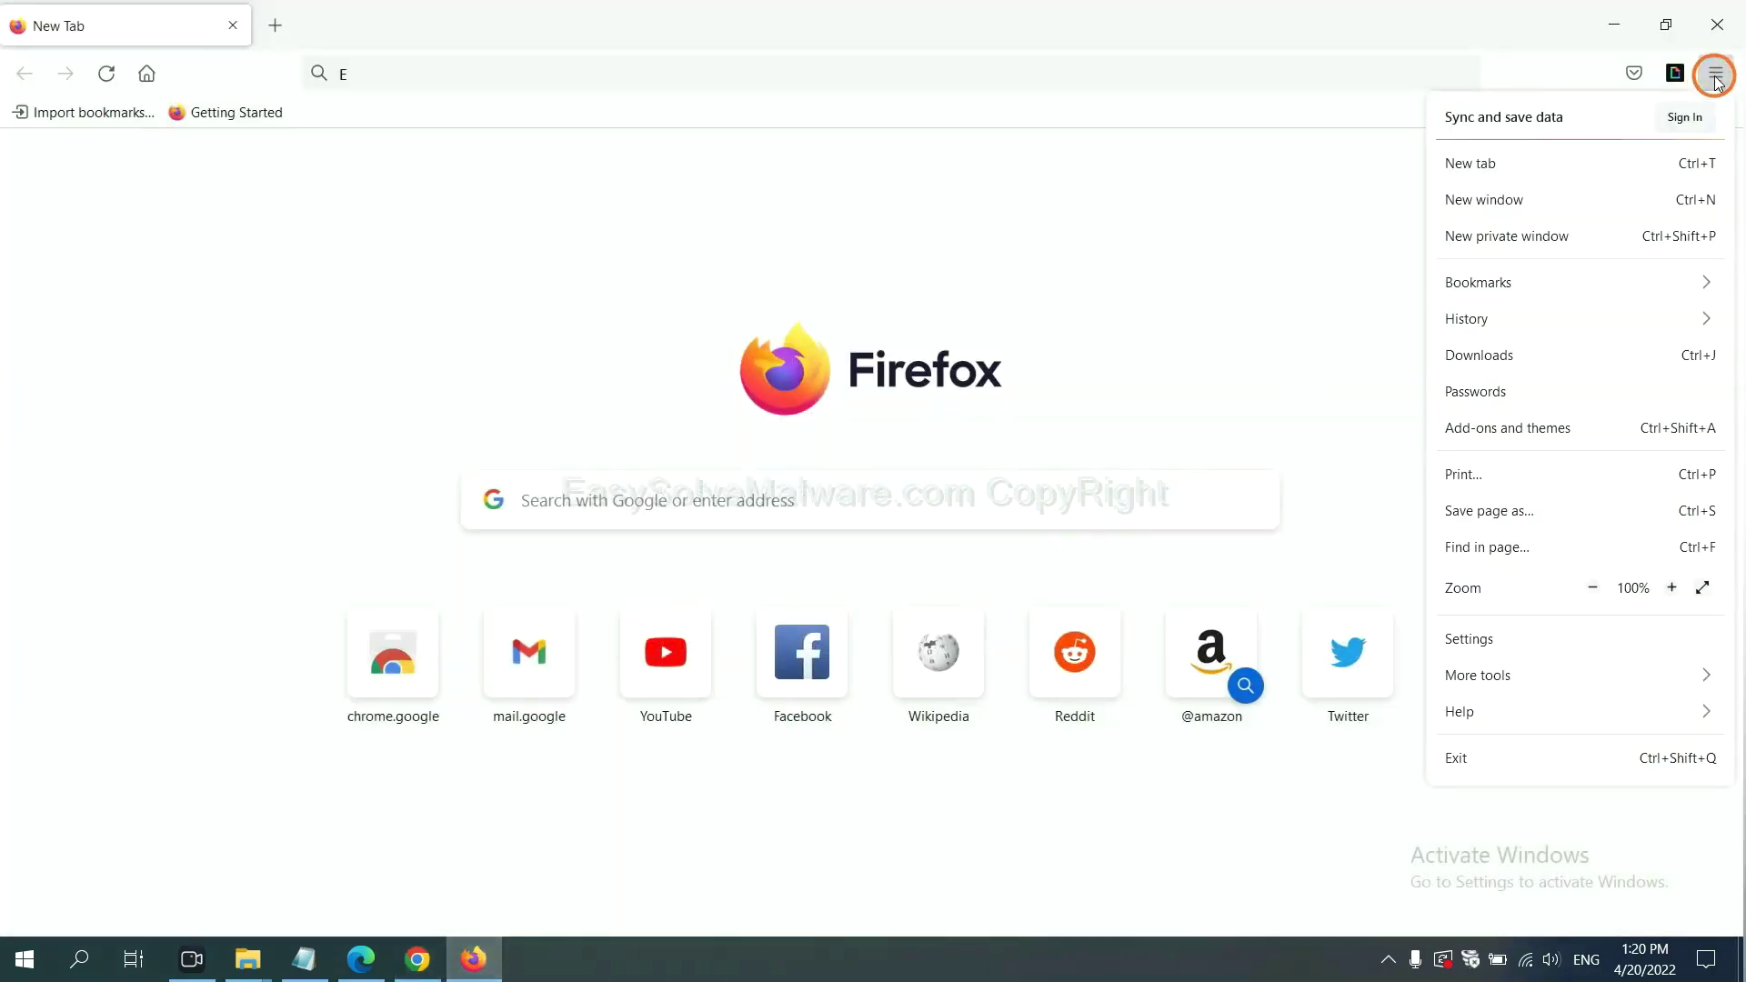
pyautogui.click(1501, 710)
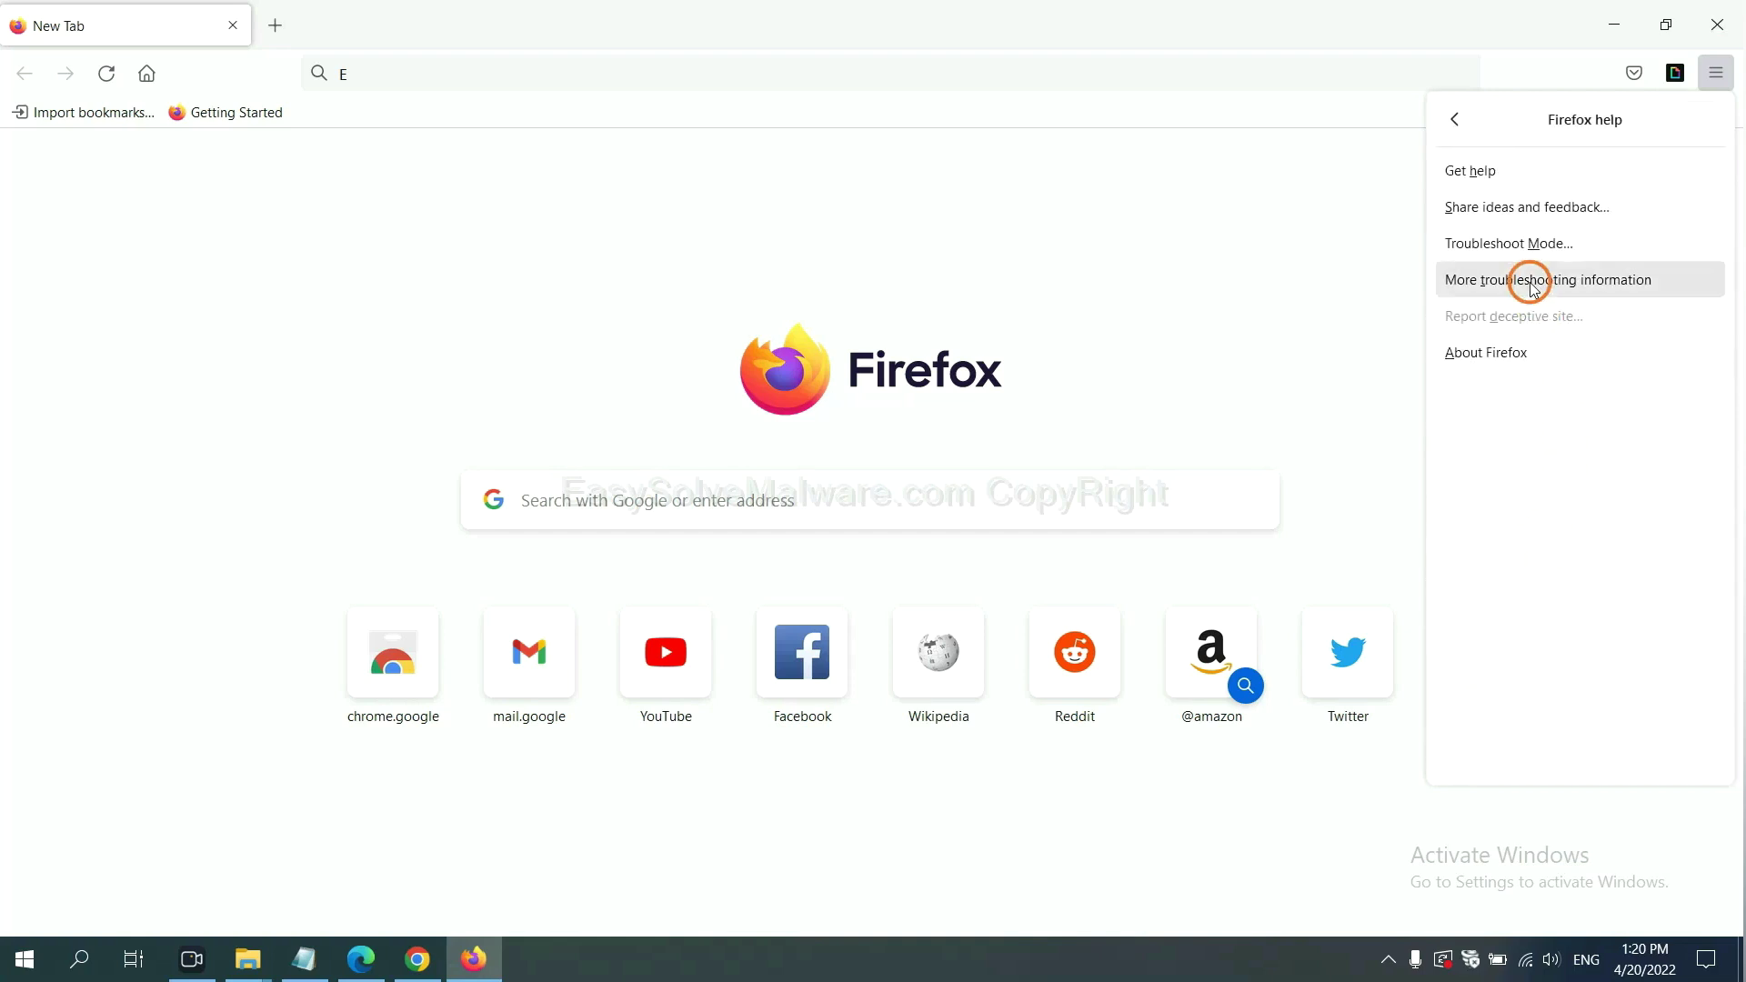
pyautogui.click(1534, 287)
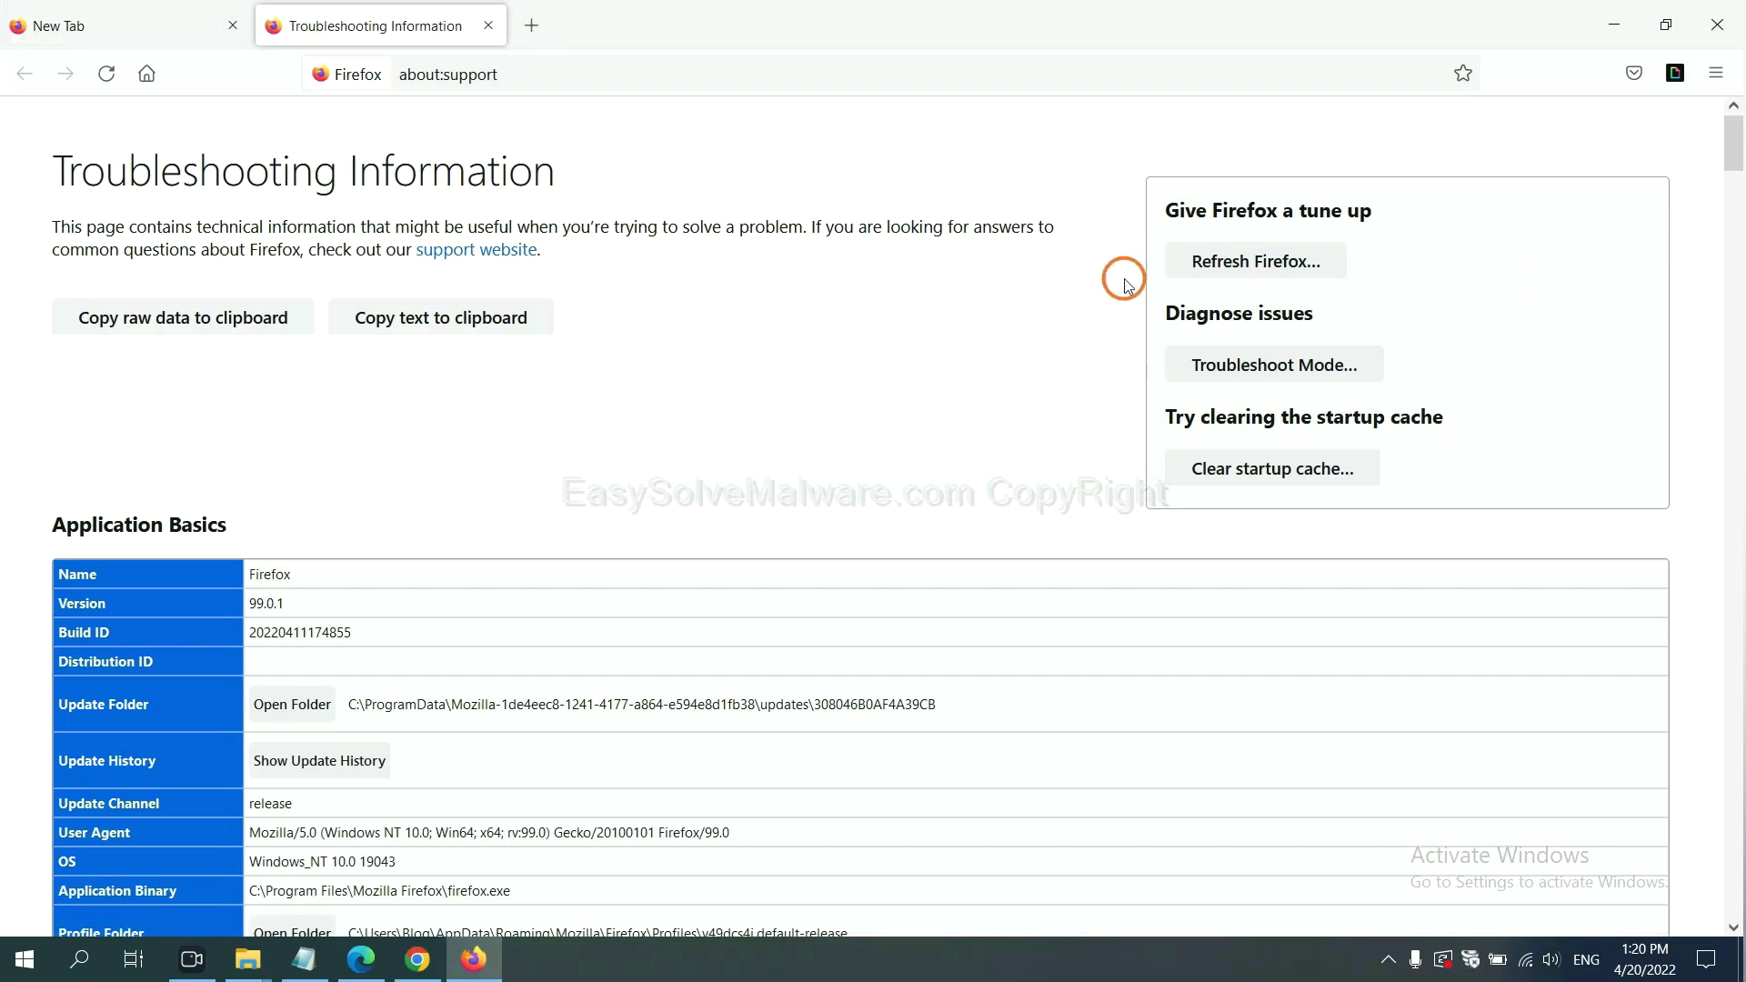
pyautogui.click(1225, 268)
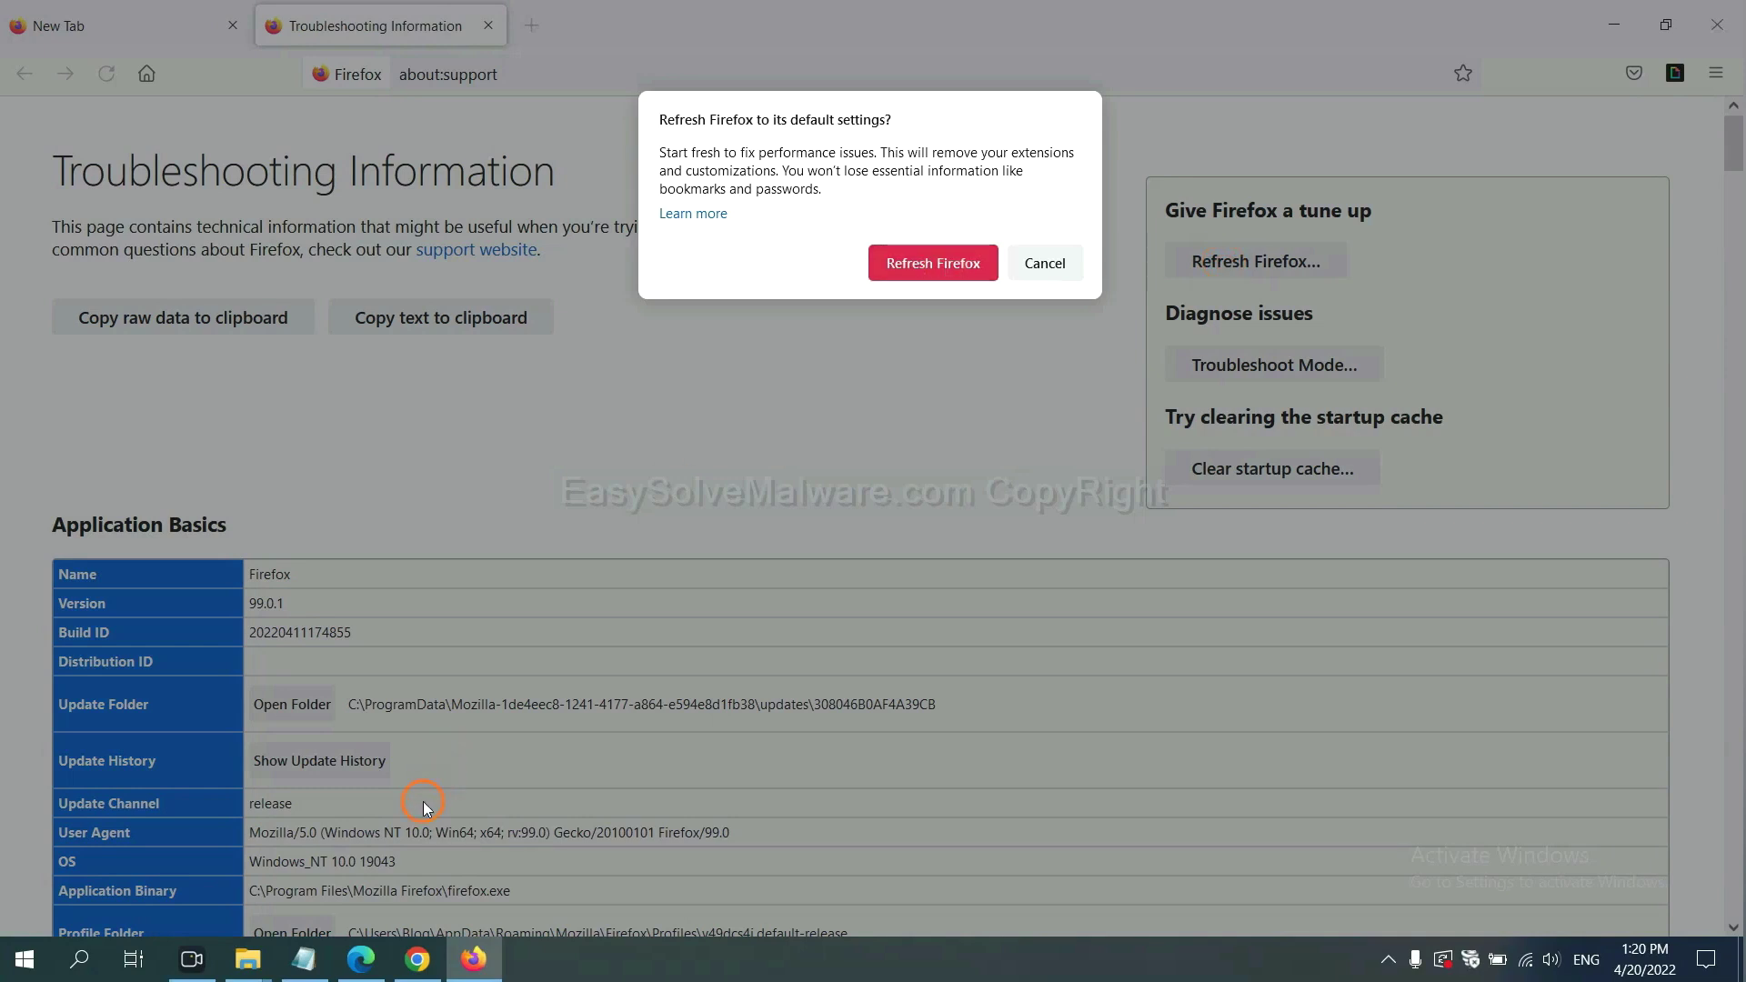
# Step: Switch to Microsoft Edge, search its settings for "reset" and bring up the dialog for restoring settings to their default values
pyautogui.click(361, 959)
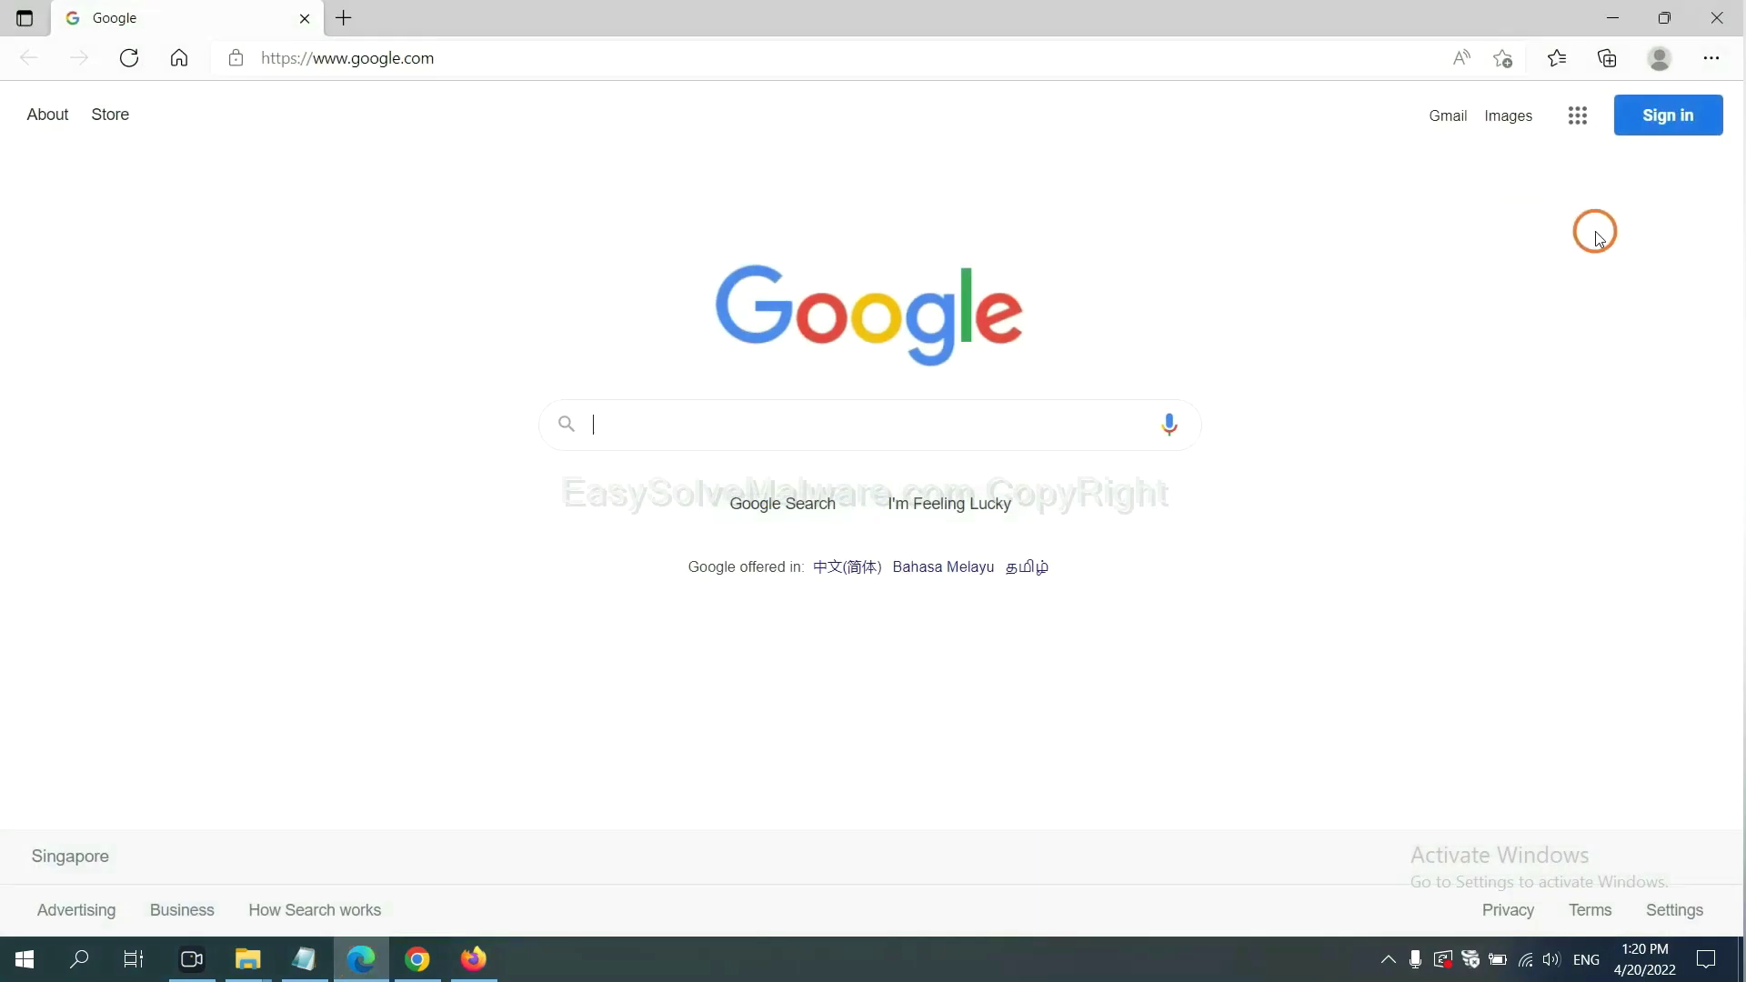
pyautogui.click(1711, 59)
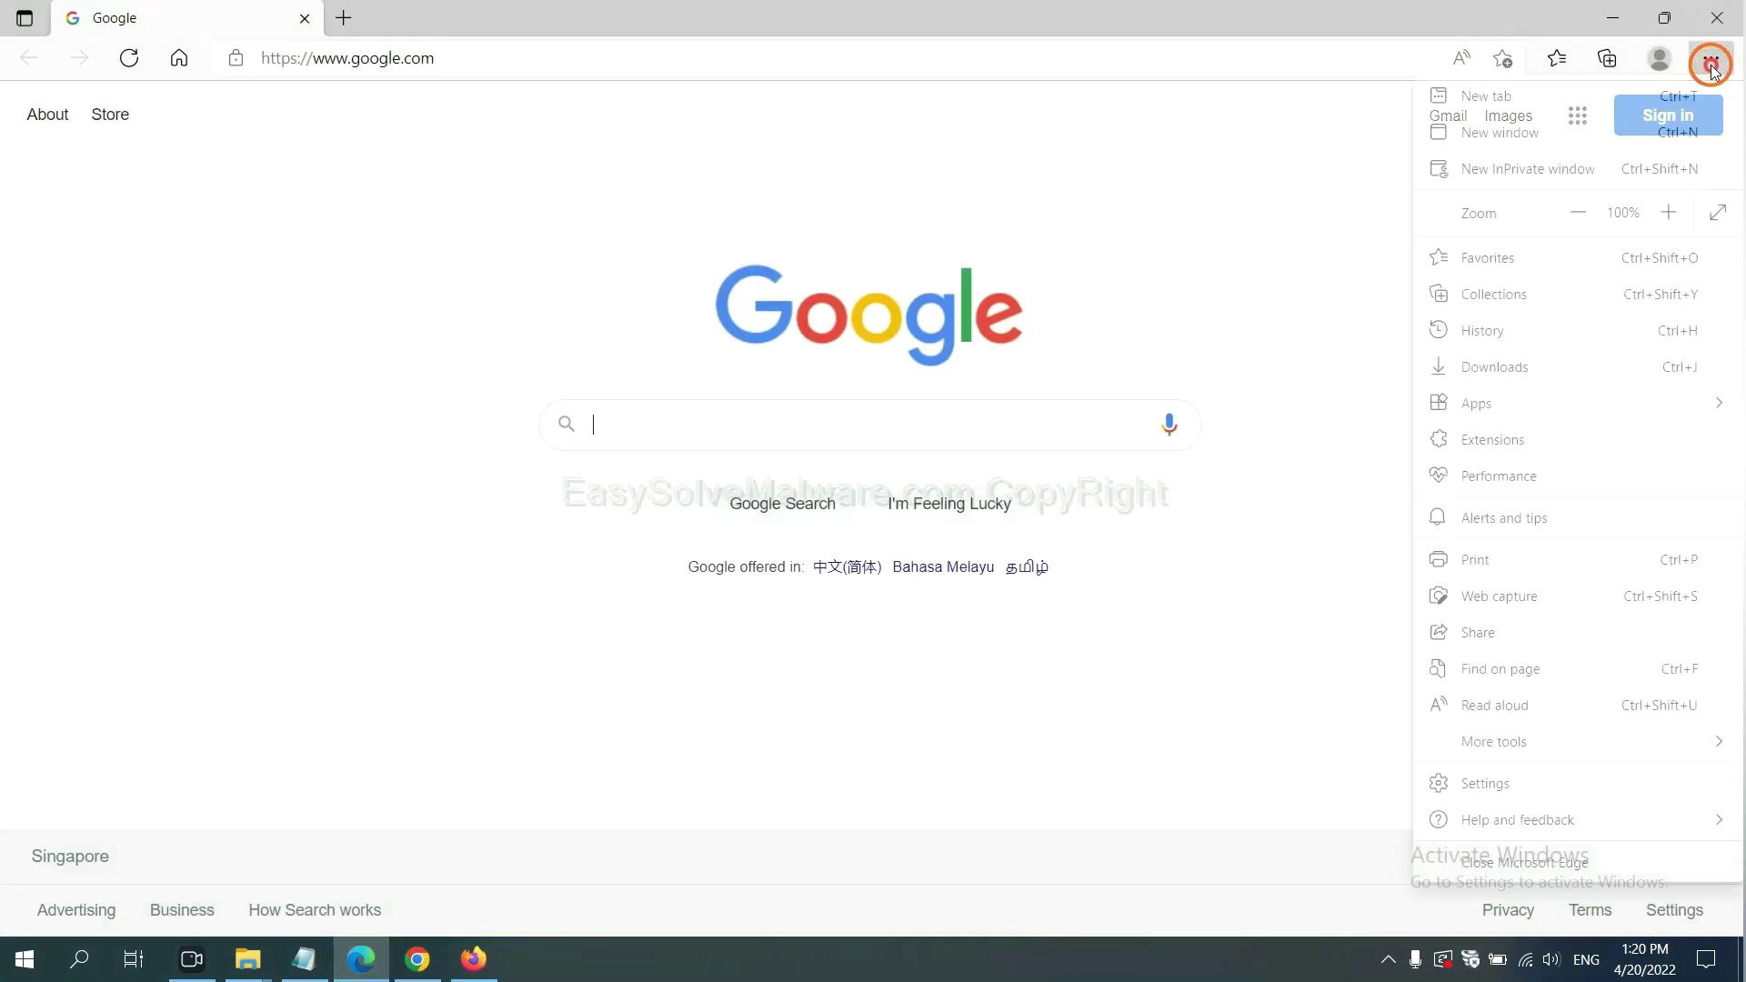
pyautogui.click(1504, 786)
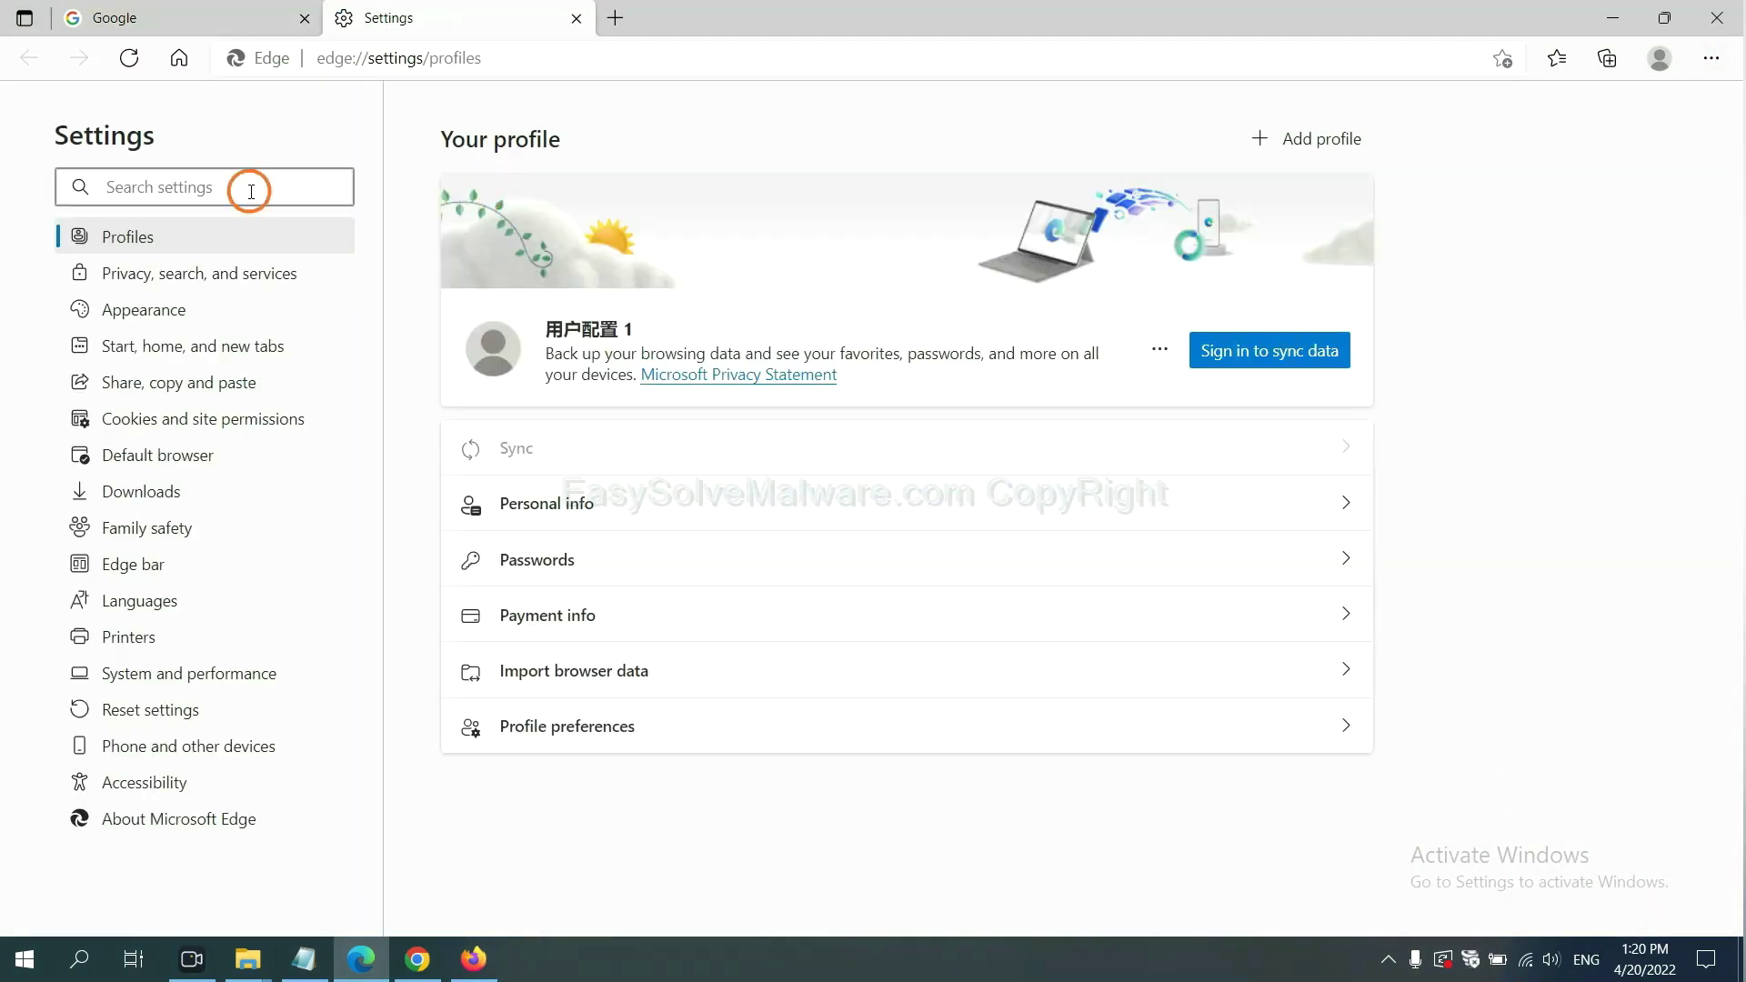
pyautogui.write('re')
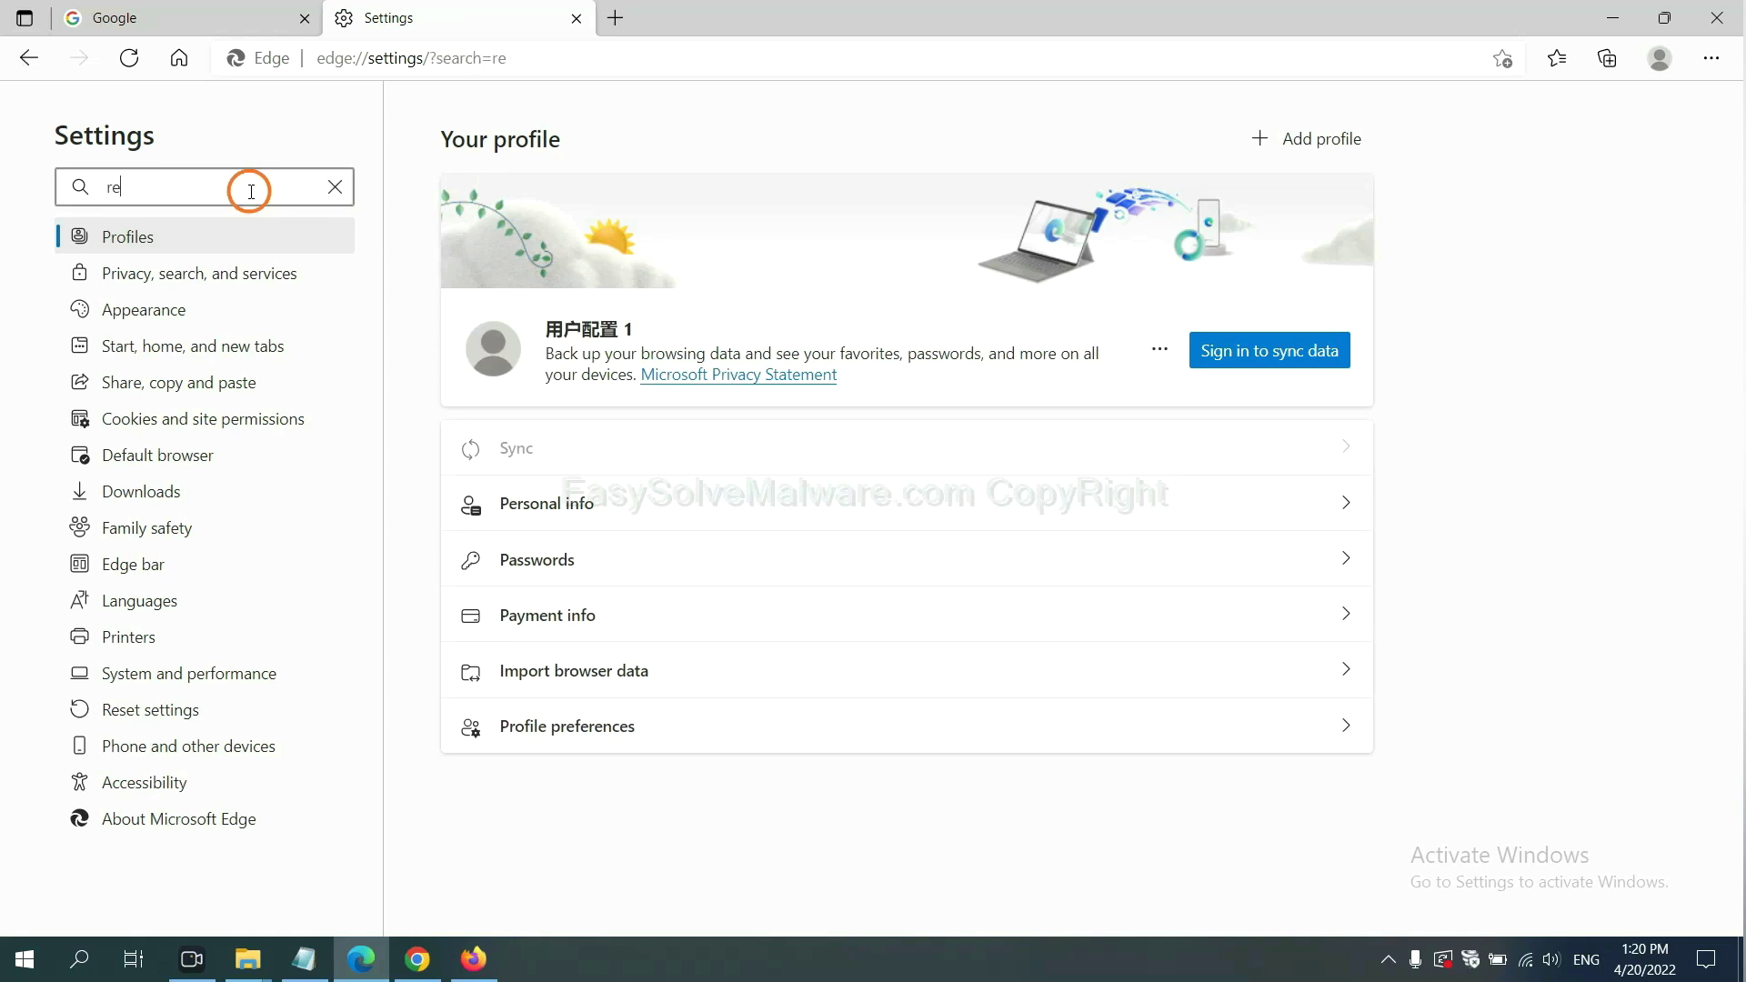
pyautogui.write('set')
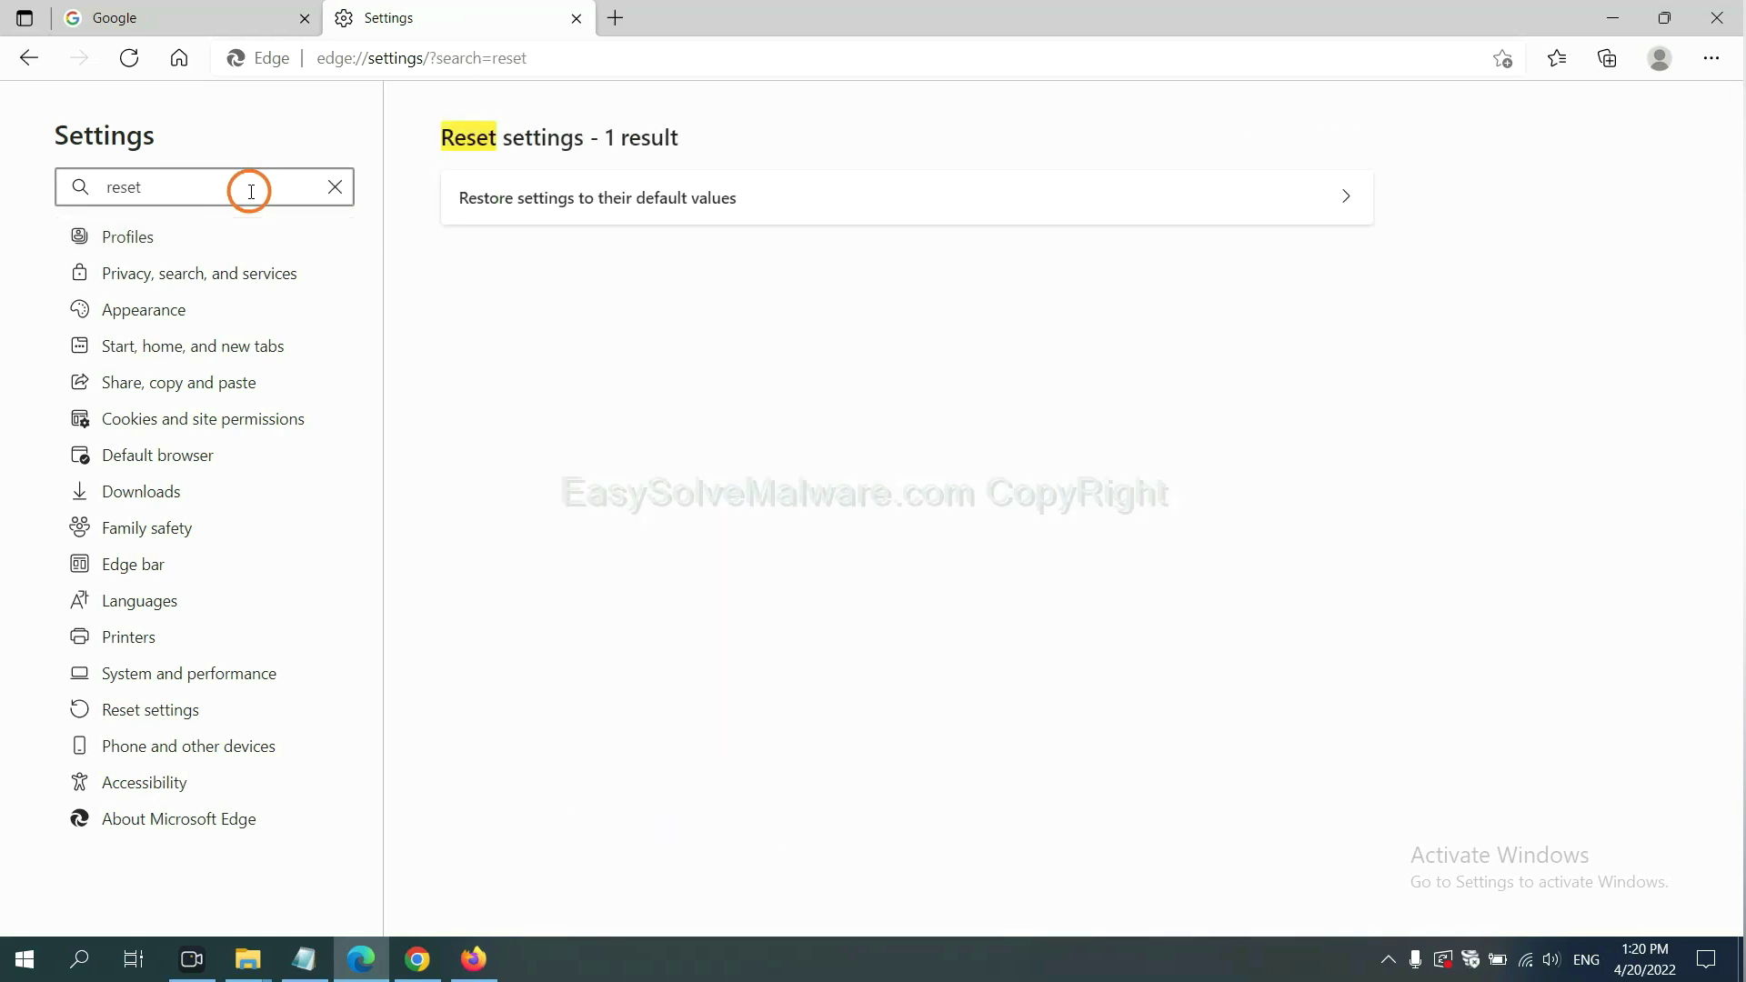
pyautogui.click(605, 191)
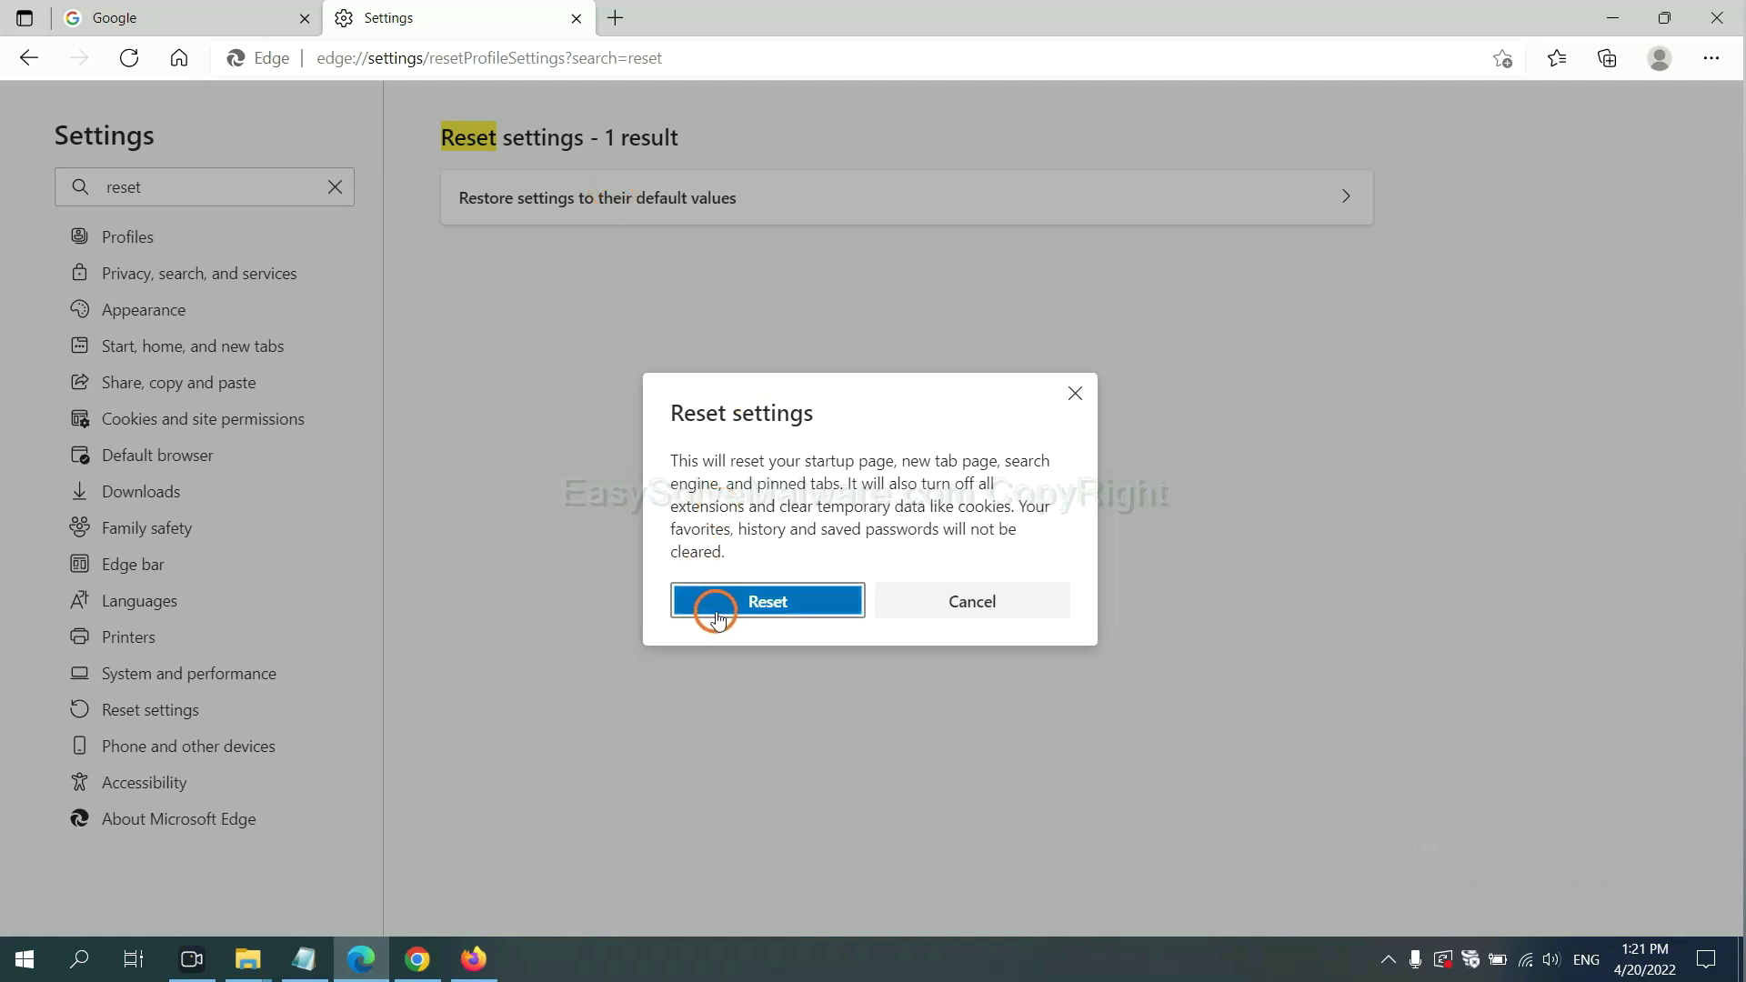